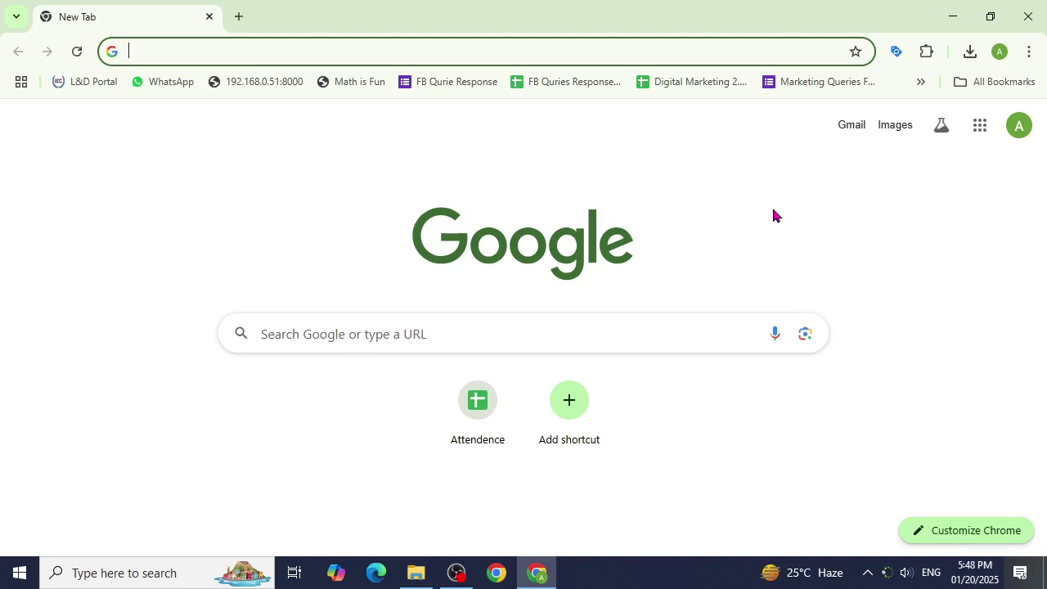
# Minimize the browser window to show the desktop.
pyautogui.click(941, 24)
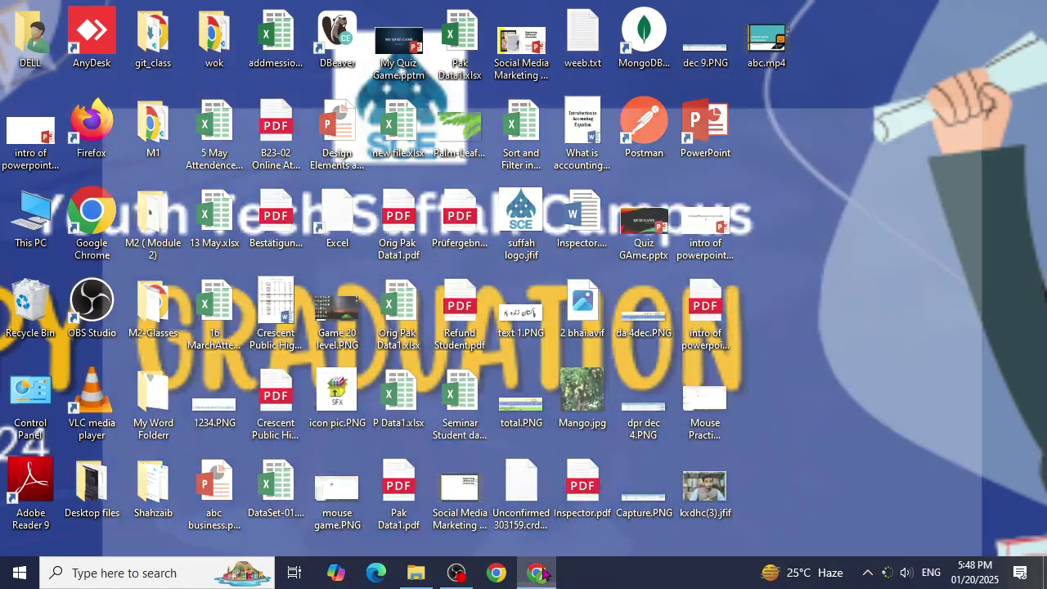
pyautogui.click(540, 573)
pyautogui.click(949, 15)
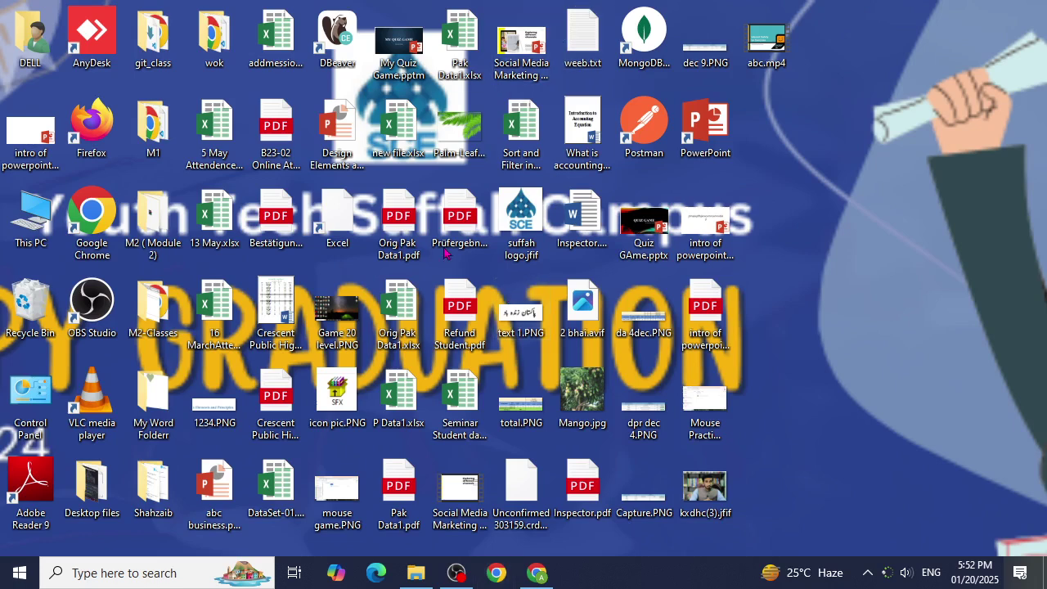
pyautogui.click(460, 315)
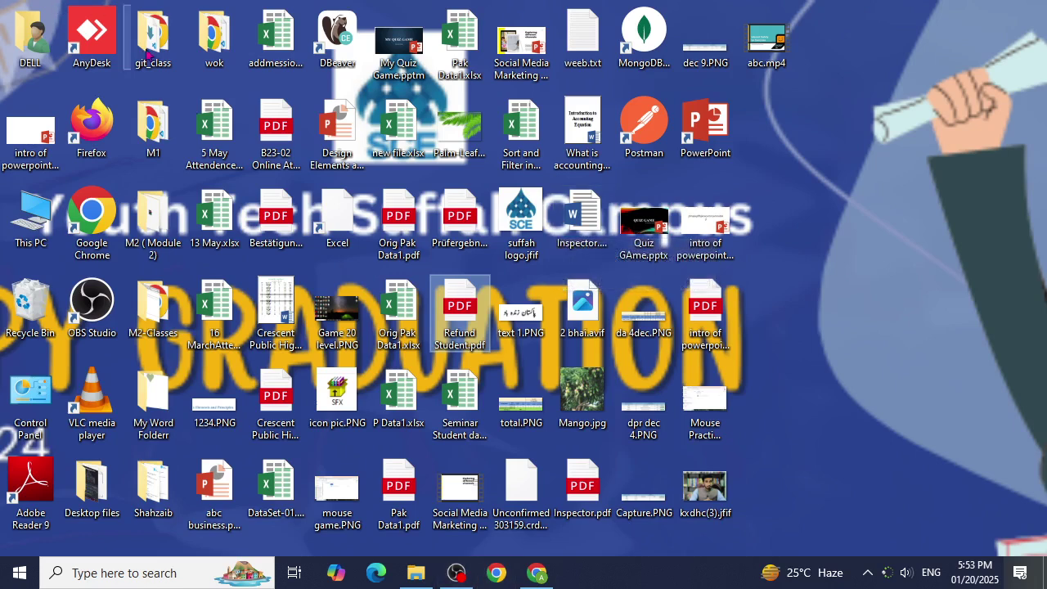
pyautogui.click(724, 230)
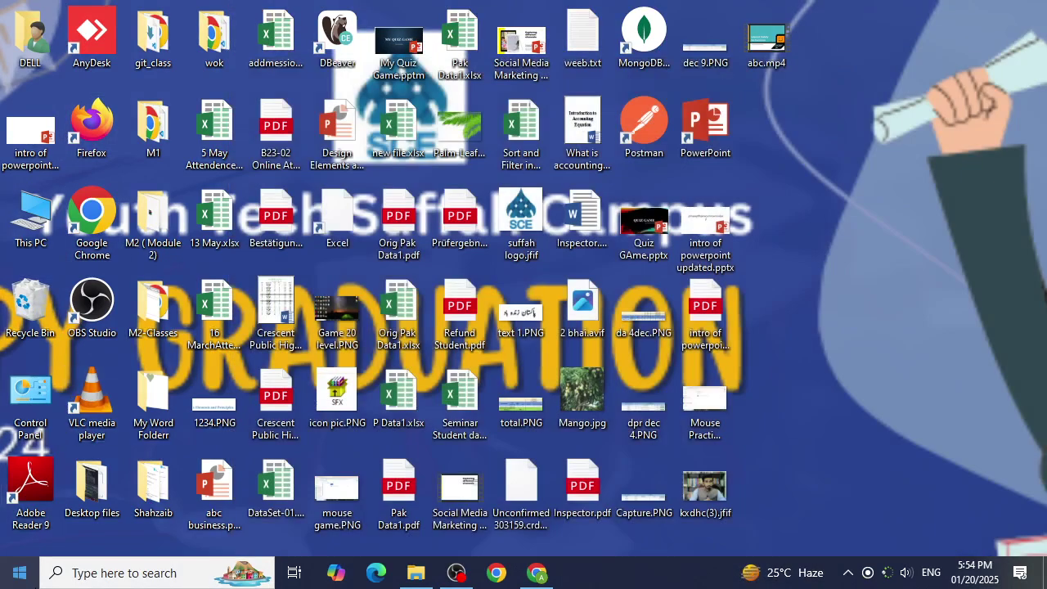
# Launch Excel from a Windows search for "ex" and close it from its start screen.
pyautogui.click(21, 573)
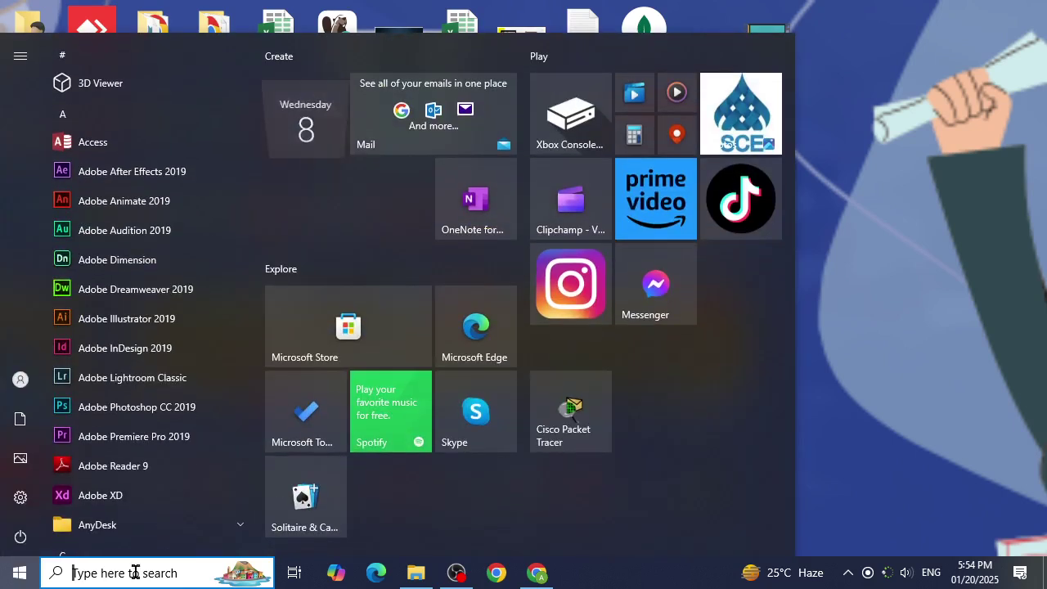
pyautogui.write('ex')
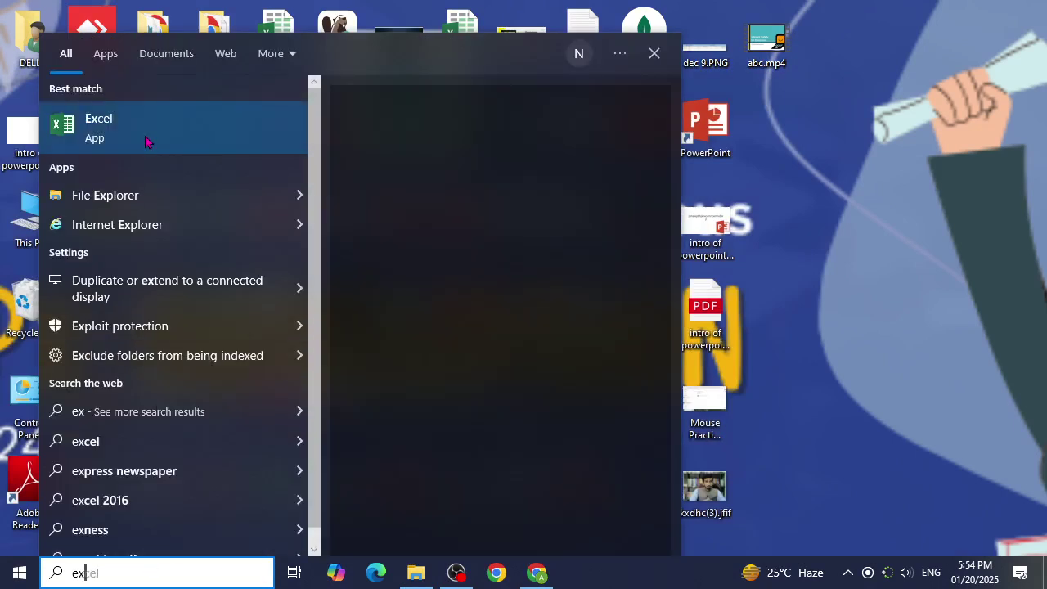
pyautogui.click(147, 139)
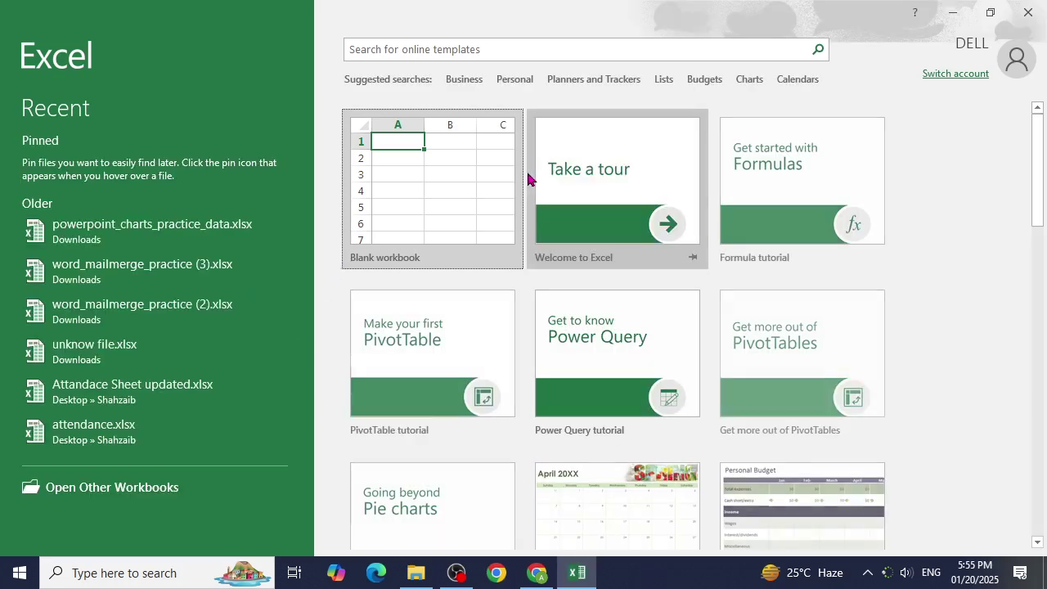
pyautogui.click(1028, 12)
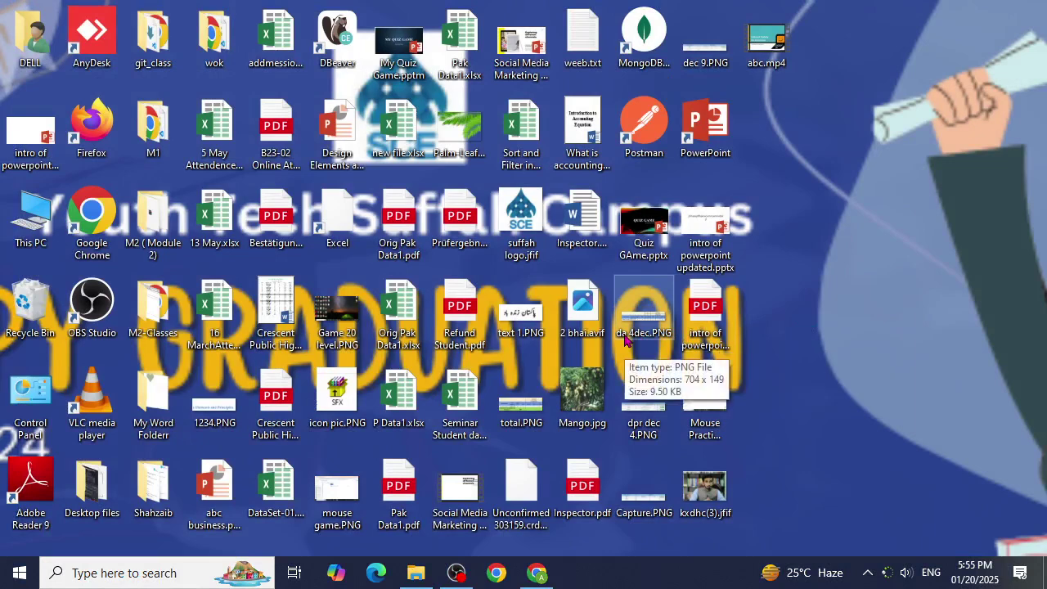
# Launch Excel by running the command "excel" from the Windows Run dialog.
pyautogui.press('super+r')
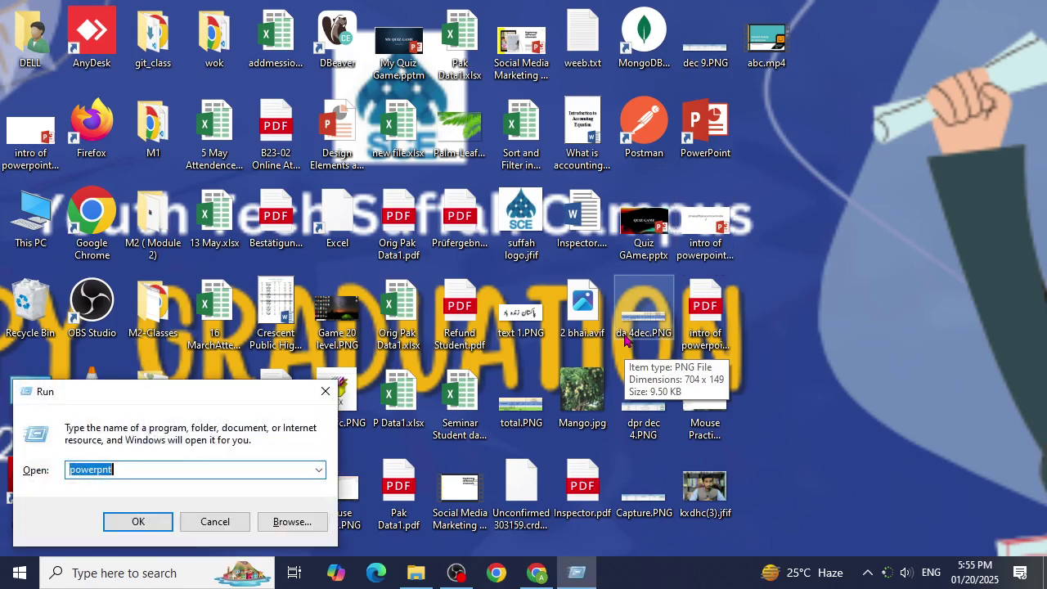
pyautogui.write('e')
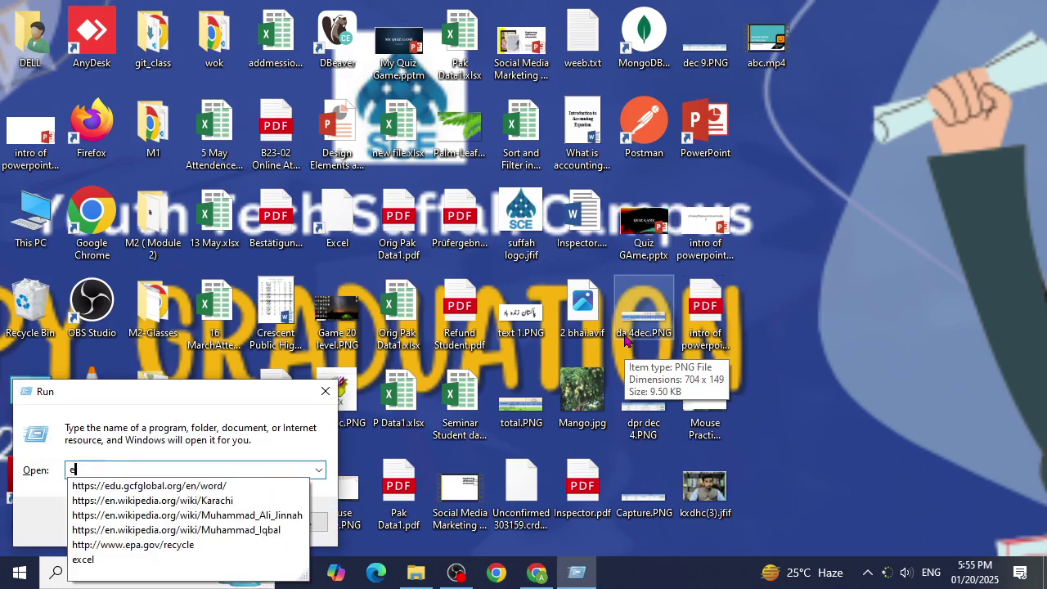
pyautogui.write('xcel')
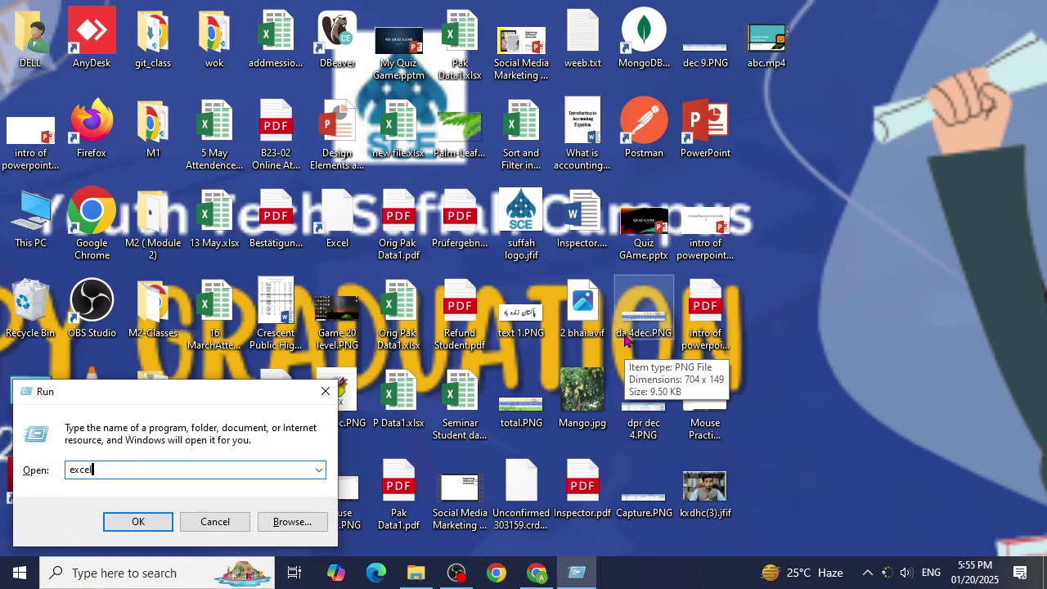
pyautogui.press('Return')
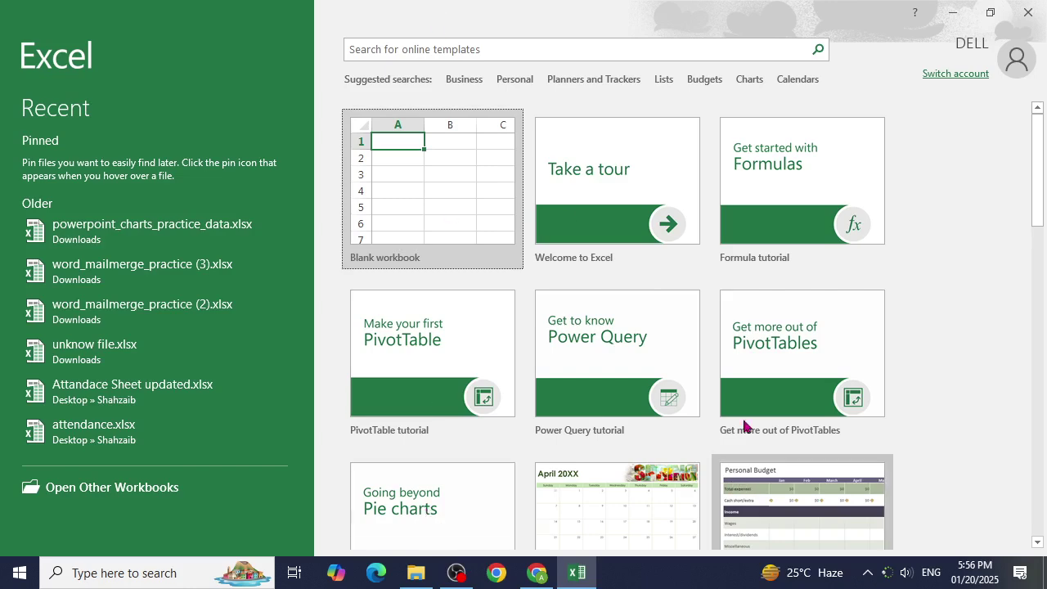
# Look through the workbook templates offered on the Excel start screen.
pyautogui.scroll(-3, 668, 299)
pyautogui.scroll(-15, 669, 295)
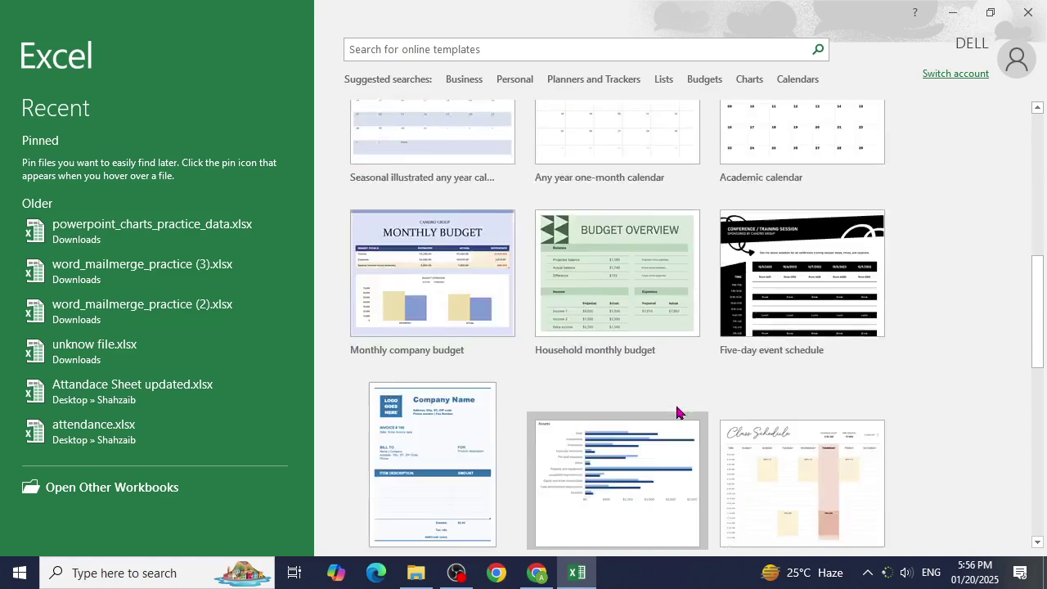
pyautogui.scroll(18, 679, 413)
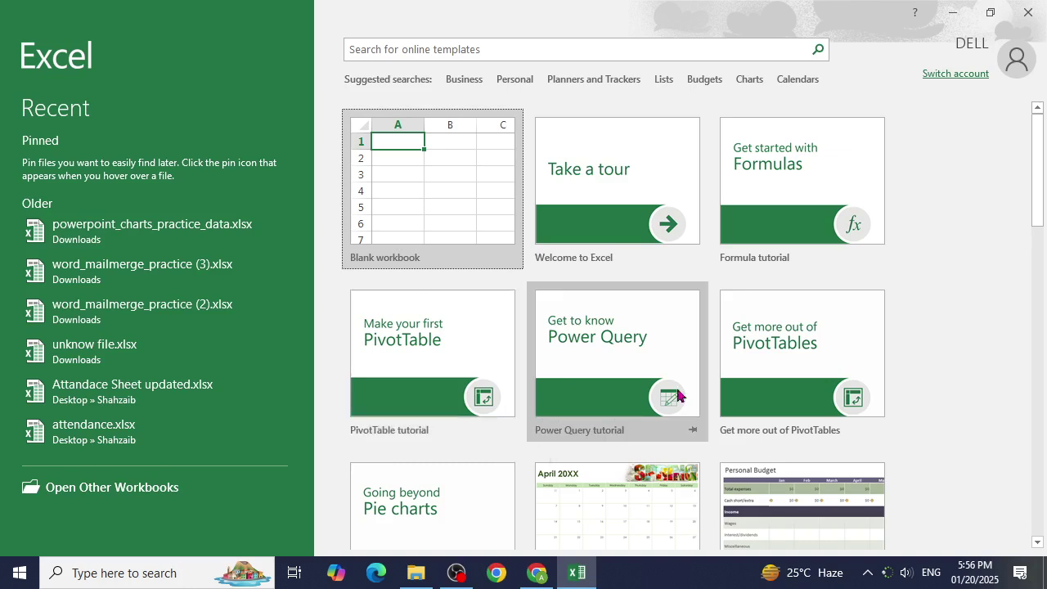
pyautogui.scroll(-4, 702, 391)
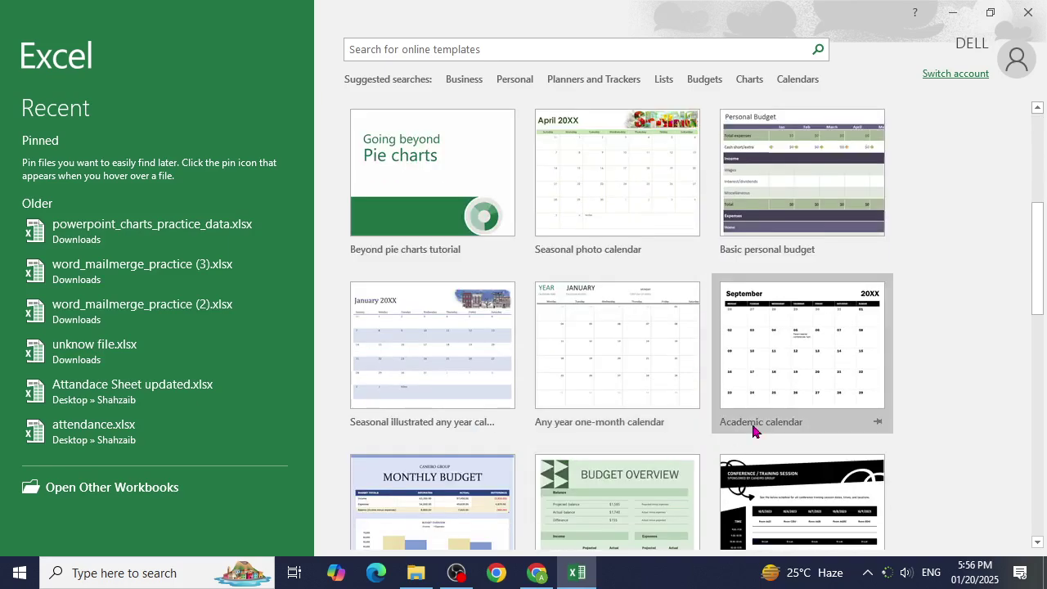
pyautogui.scroll(-3, 753, 428)
pyautogui.scroll(4, 754, 433)
pyautogui.scroll(4, 758, 433)
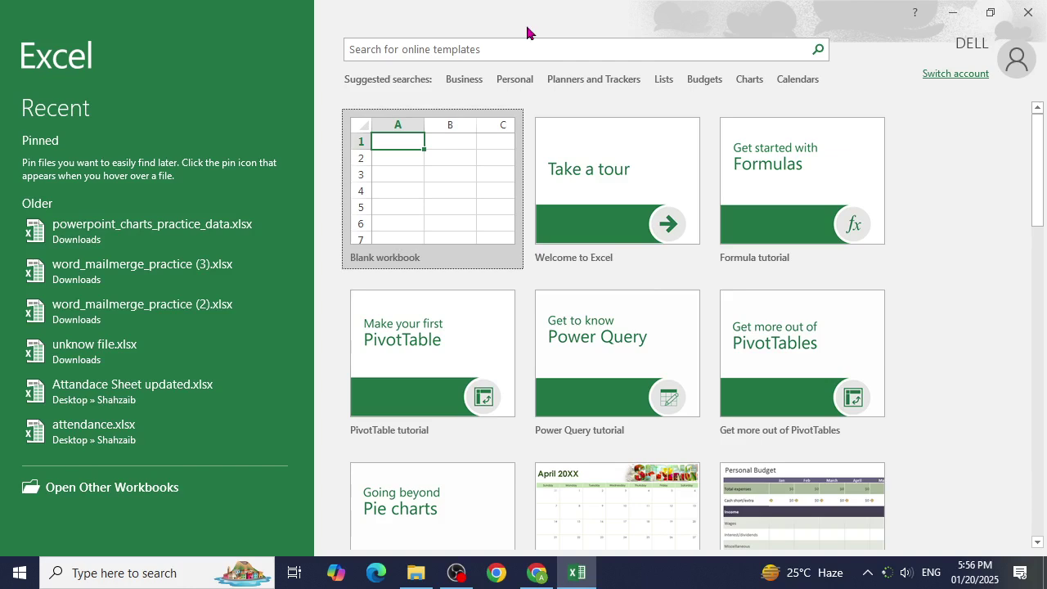
# Search the online templates for "attendence sheet" and create a workbook from the Employee attendance record template.
pyautogui.click(550, 49)
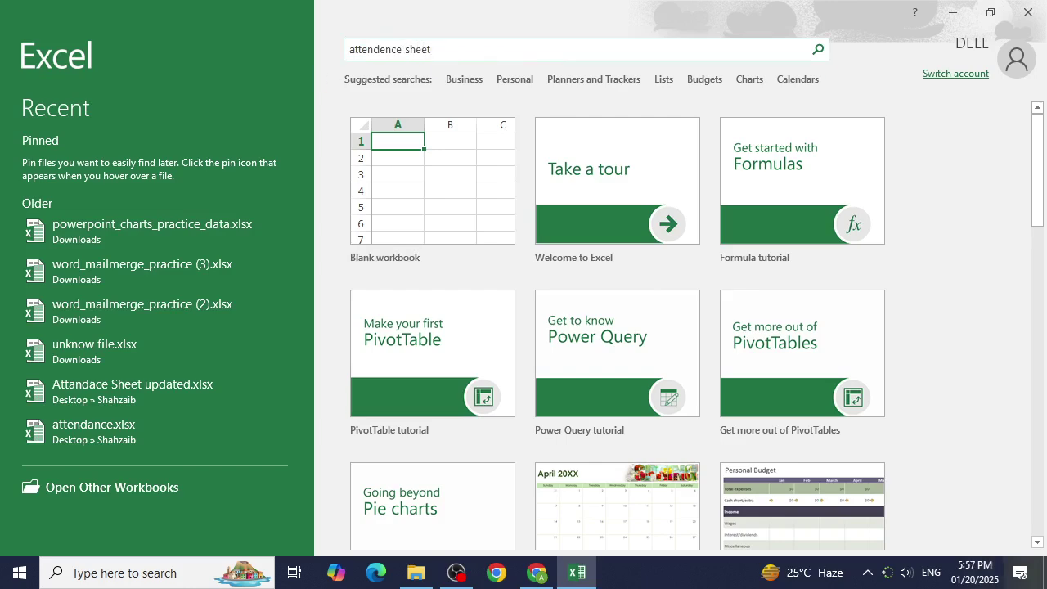
pyautogui.click(819, 52)
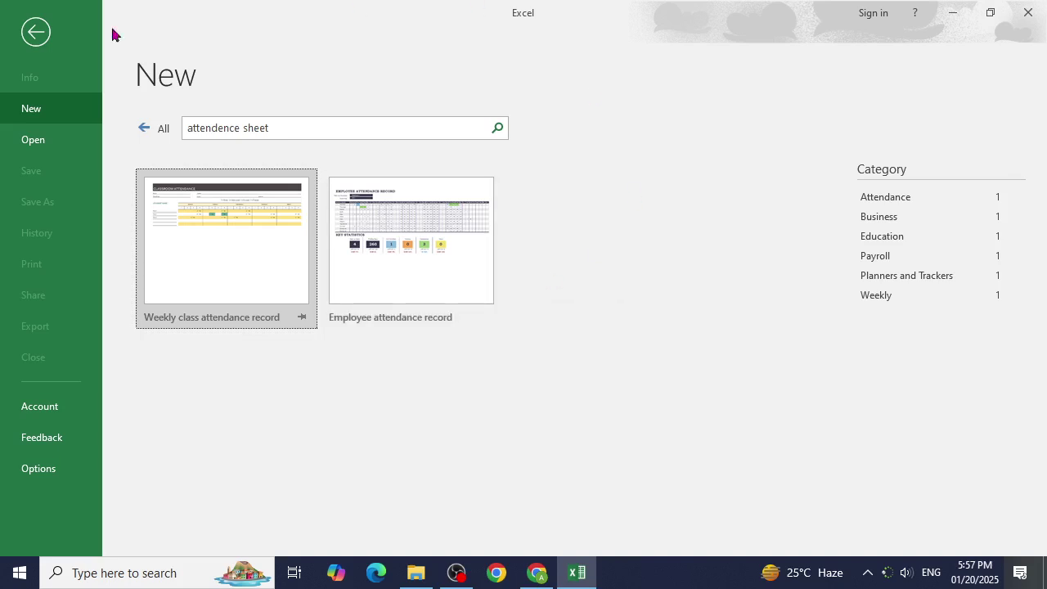
pyautogui.click(471, 268)
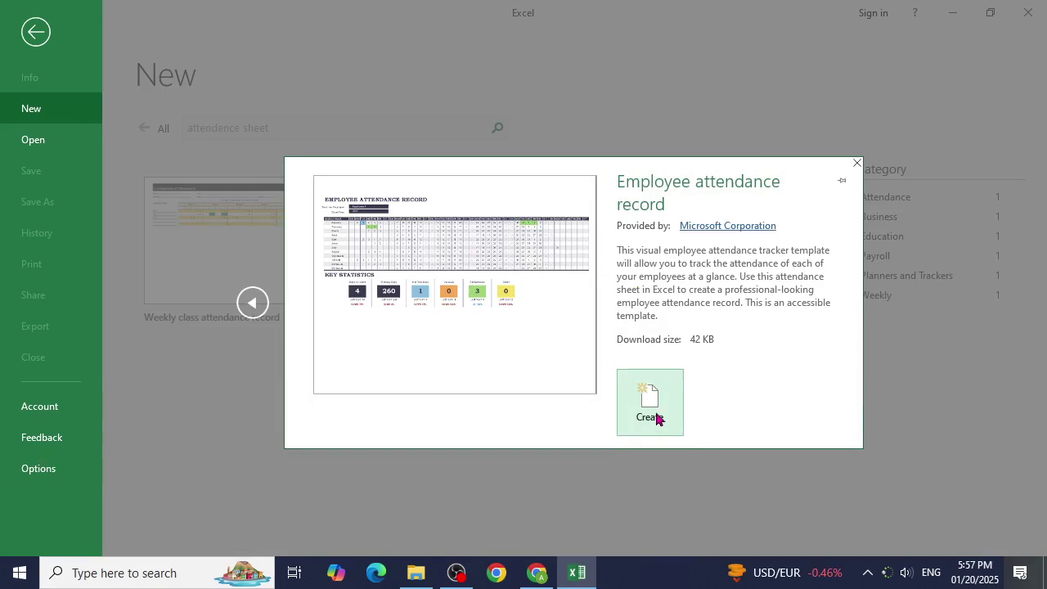
pyautogui.click(651, 413)
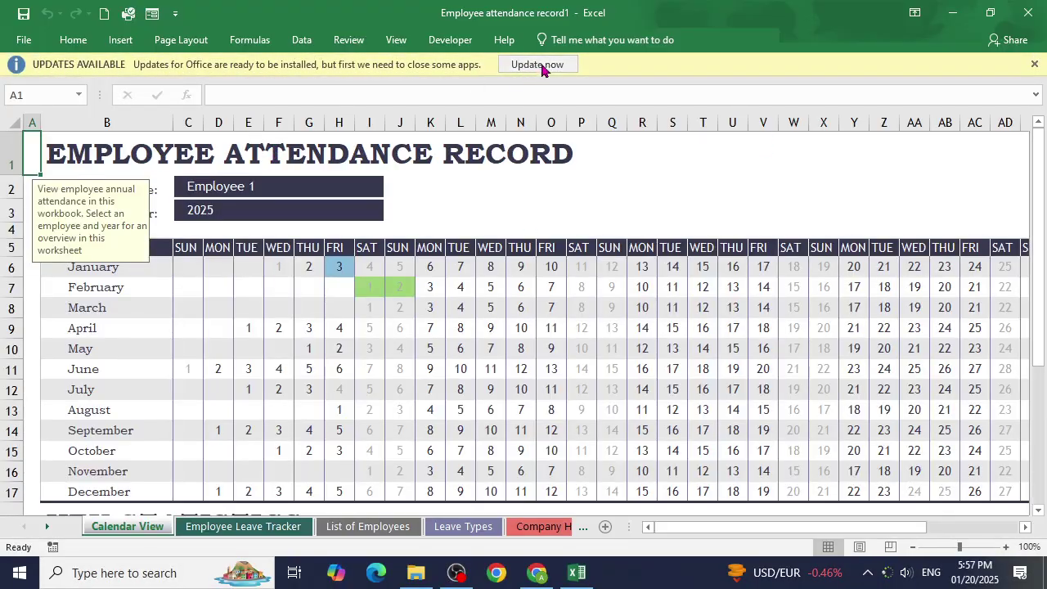
# Dismiss the Office updates notice and examine the attendance calendar and key statistics on the Calendar View sheet.
pyautogui.click(1034, 64)
pyautogui.click(567, 171)
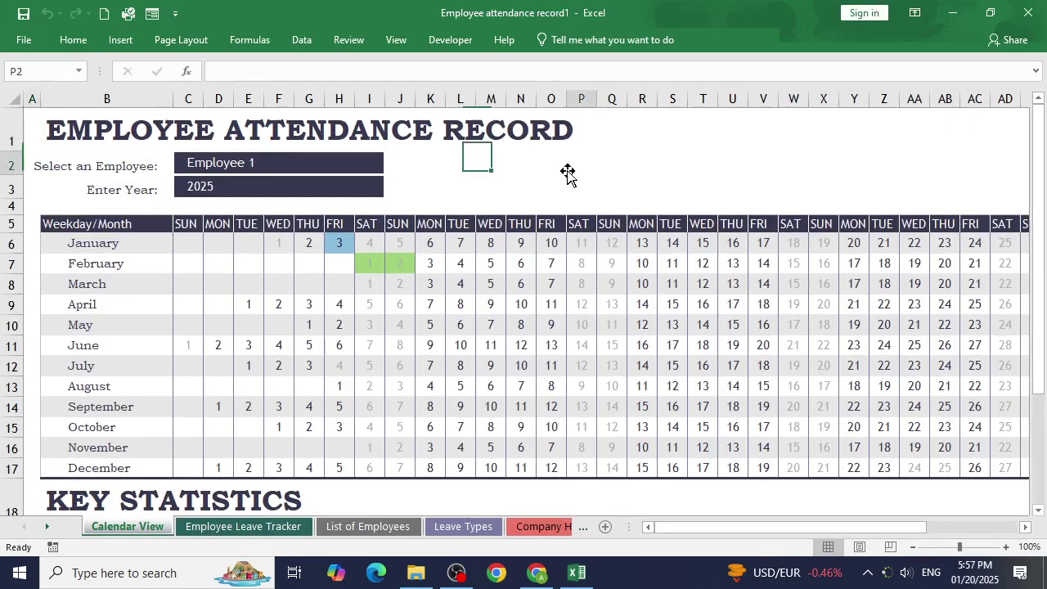
pyautogui.scroll(-4, 864, 434)
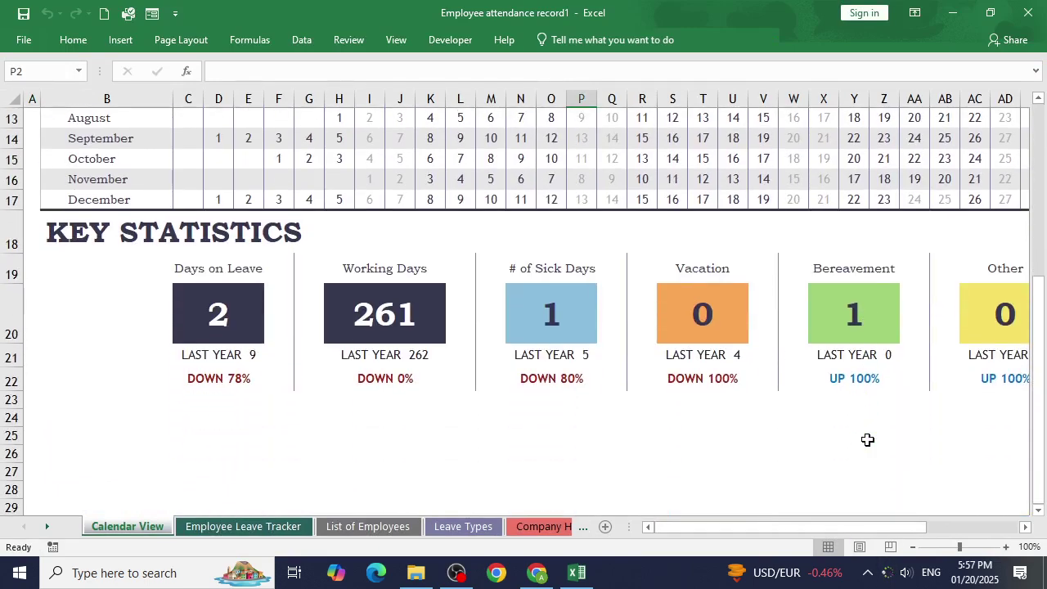
pyautogui.scroll(4, 868, 440)
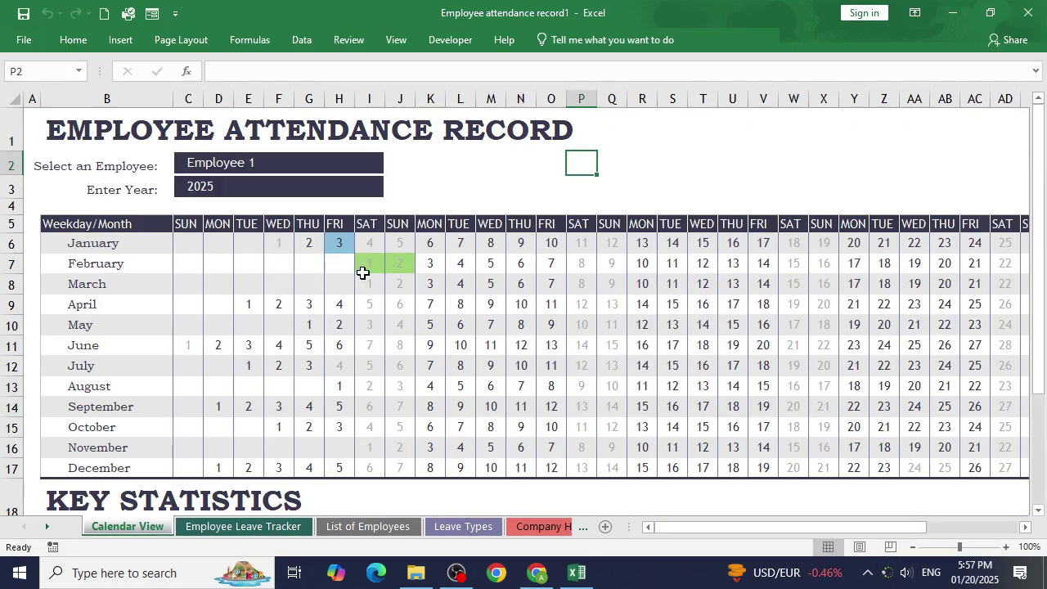
pyautogui.scroll(-3, 363, 272)
pyautogui.scroll(-2, 832, 403)
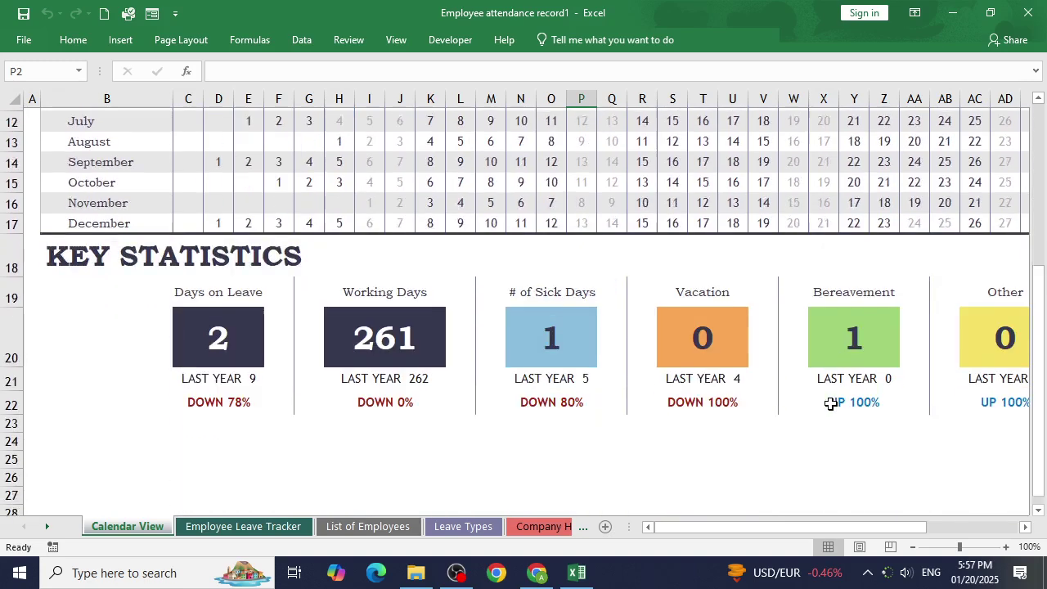
pyautogui.scroll(2, 813, 400)
pyautogui.scroll(3, 811, 401)
pyautogui.scroll(-3, 808, 401)
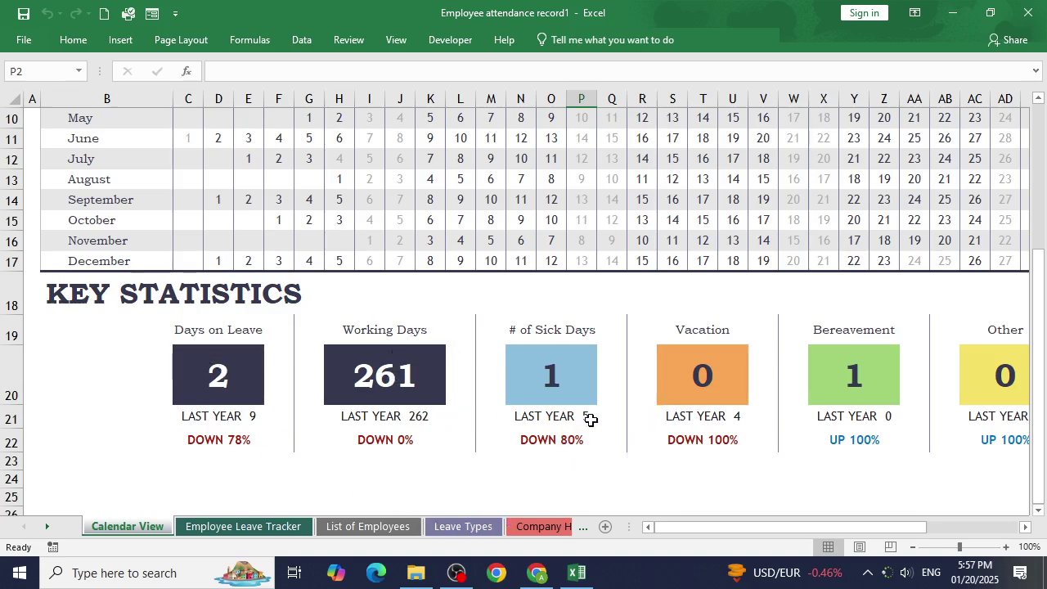
pyautogui.scroll(3, 838, 424)
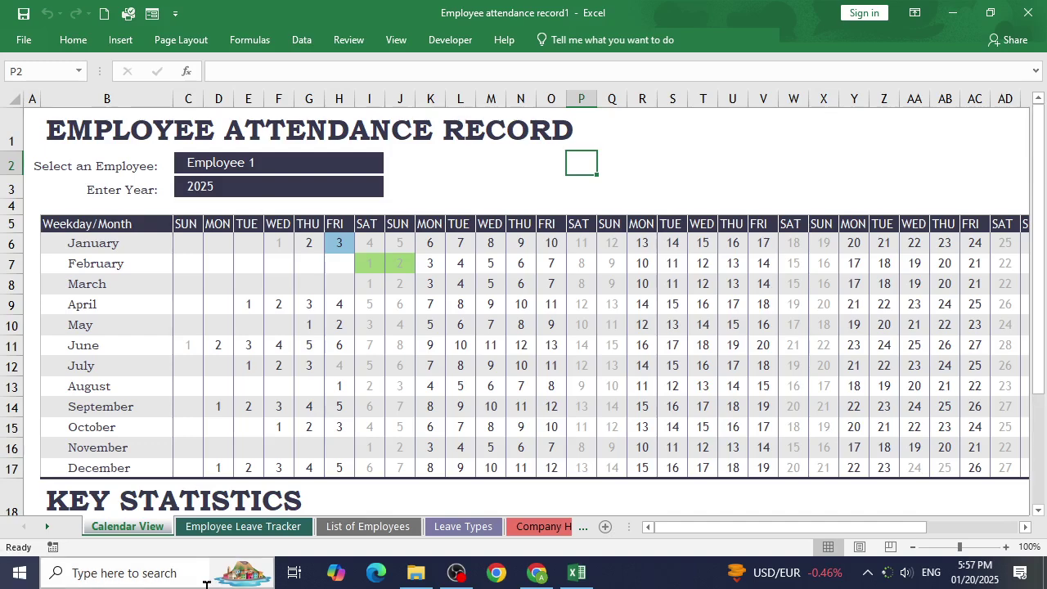
# Review the Employee Leave Tracker, List of Employees, Leave Types and Company Holidays sheets of the attendance workbook.
pyautogui.click(288, 533)
pyautogui.scroll(-5, 409, 327)
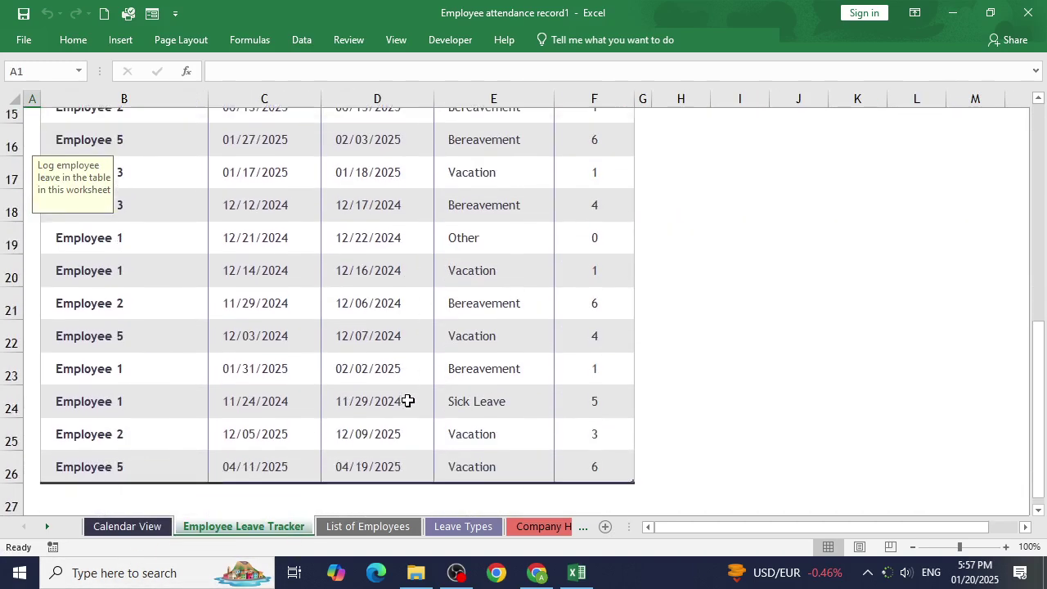
pyautogui.scroll(5, 409, 400)
pyautogui.click(405, 528)
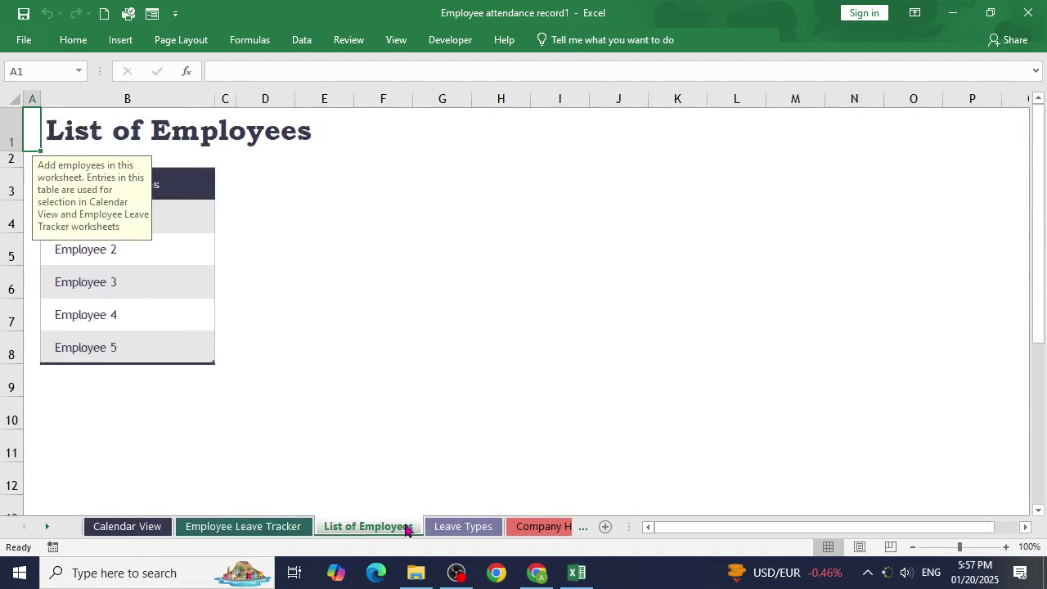
pyautogui.click(455, 527)
pyautogui.click(528, 528)
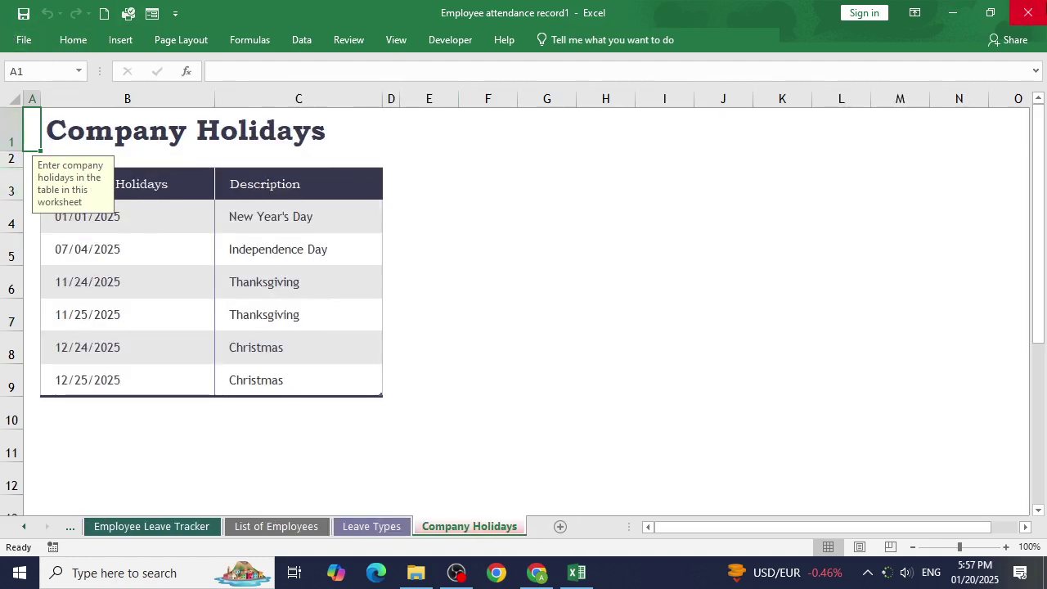
# Close the employee attendance workbook and relaunch Excel by running the command "excel".
pyautogui.click(1028, 12)
pyautogui.click(542, 306)
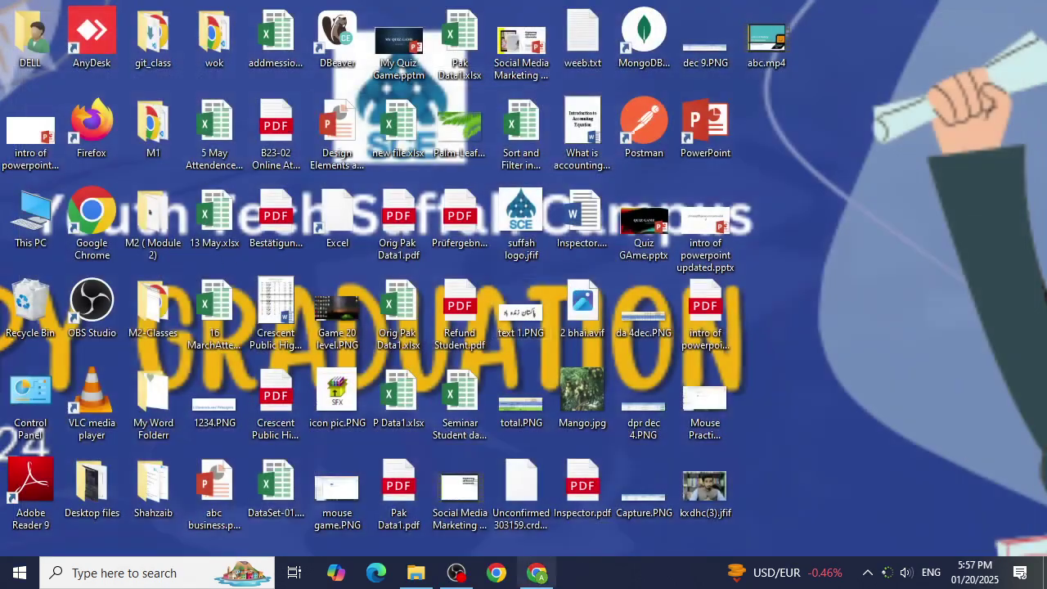
pyautogui.press('super+r')
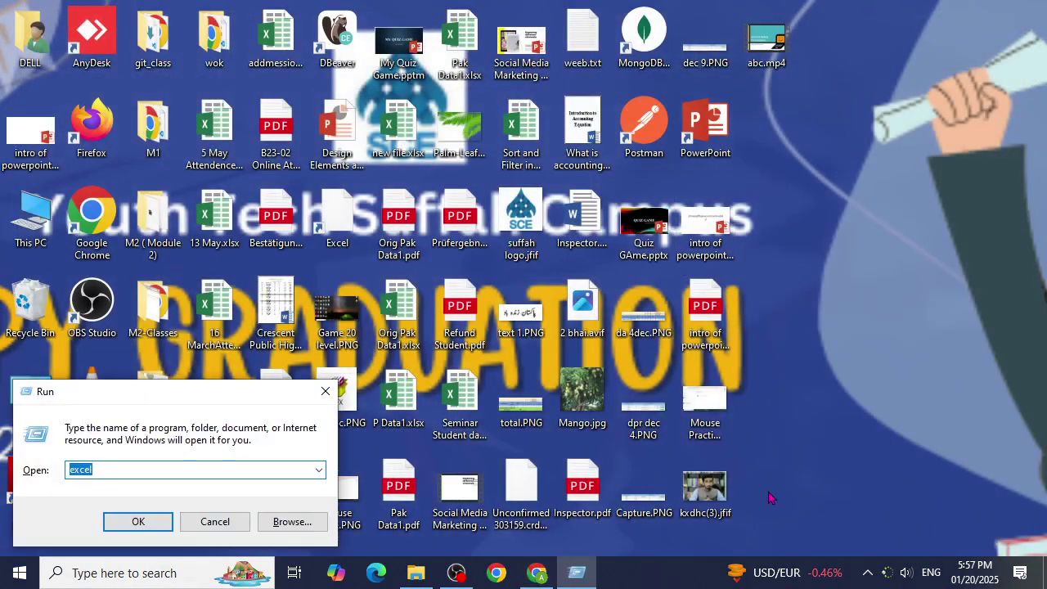
pyautogui.press('Return')
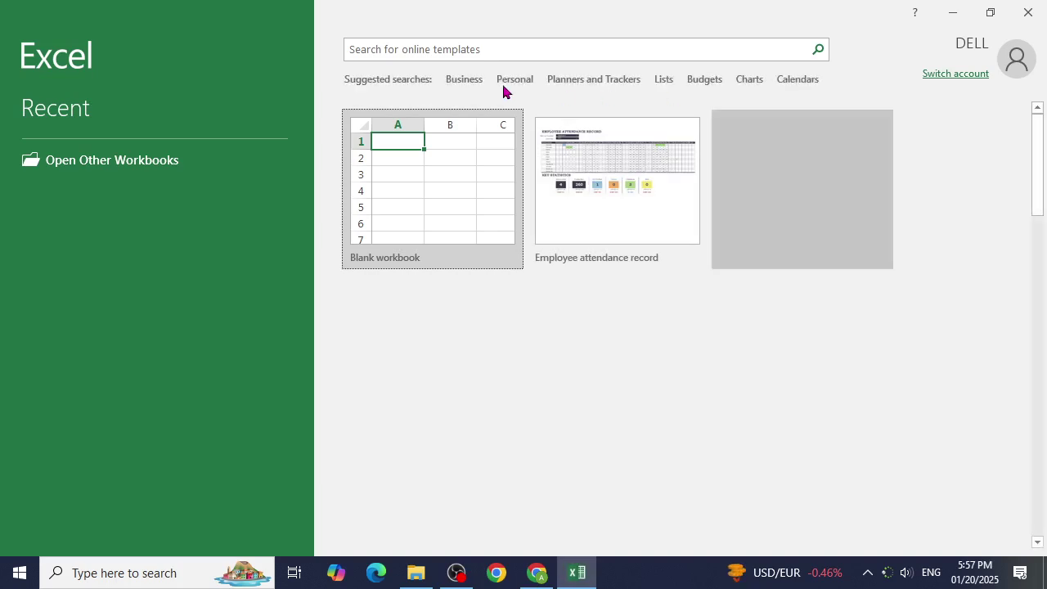
# Search the online templates for "budget".
pyautogui.click(554, 51)
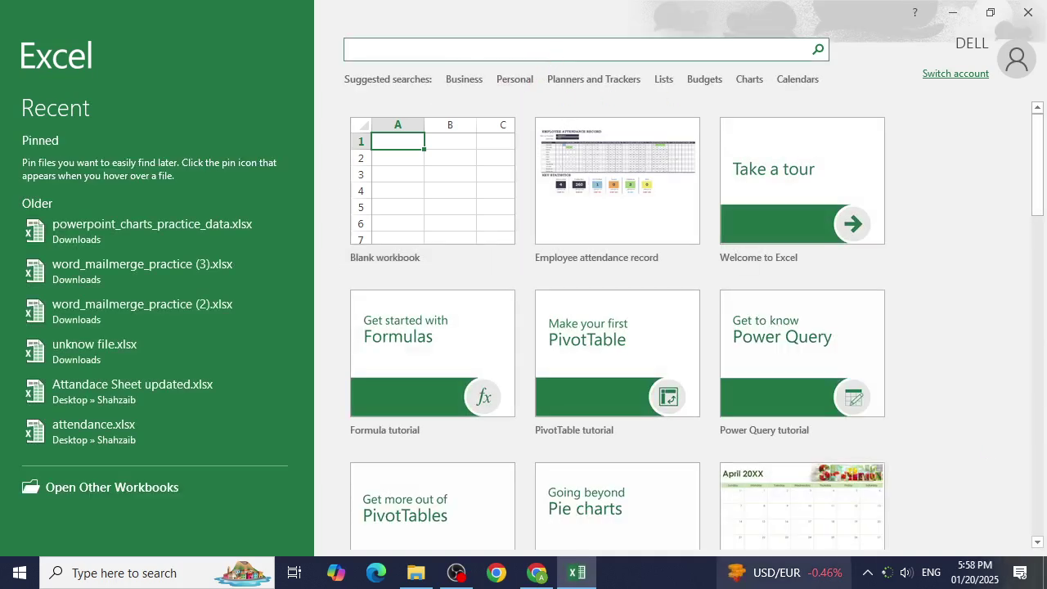
pyautogui.write('budget')
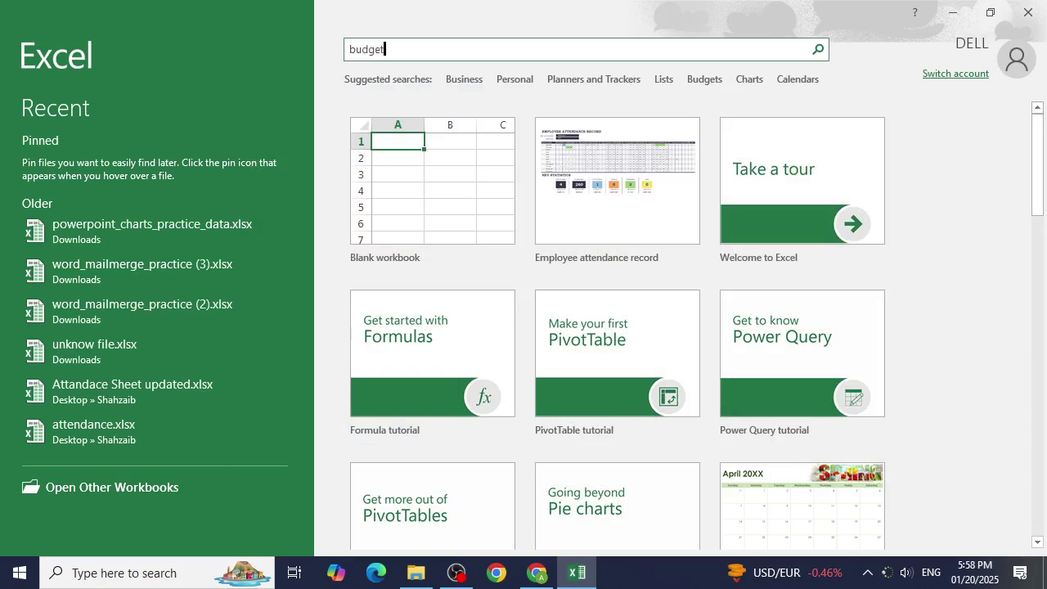
pyautogui.press('Return')
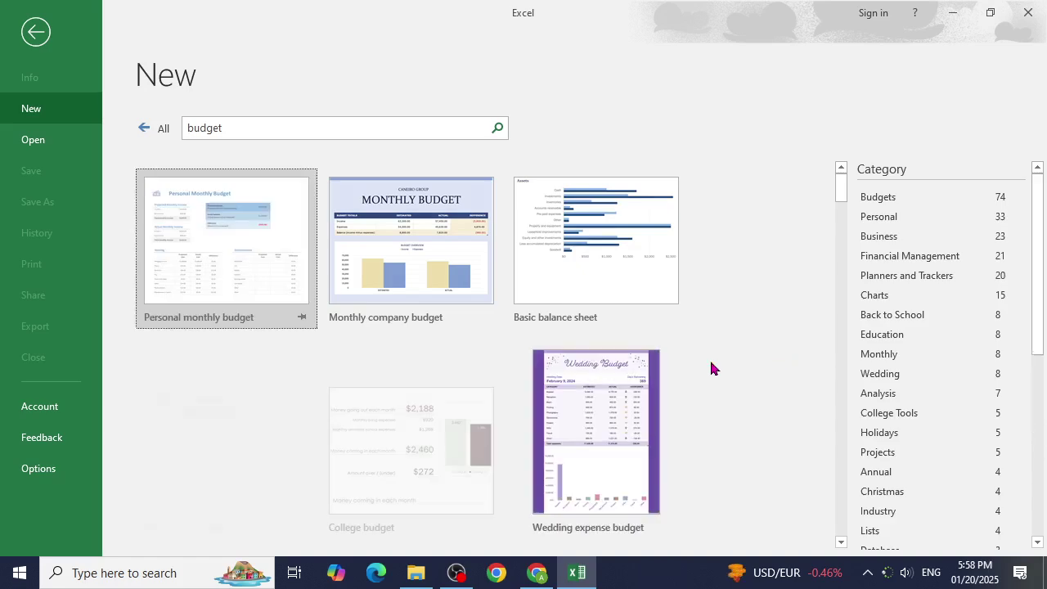
# Create a workbook from the Wedding budget planner template among the budget results and dismiss the Office updates notice.
pyautogui.scroll(-5, 564, 396)
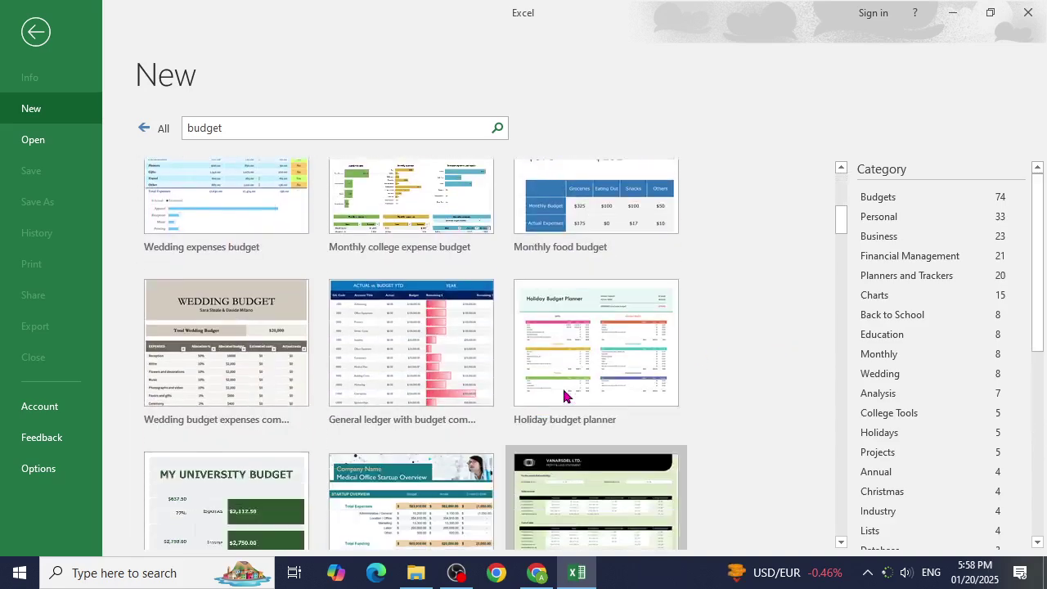
pyautogui.scroll(-12, 565, 396)
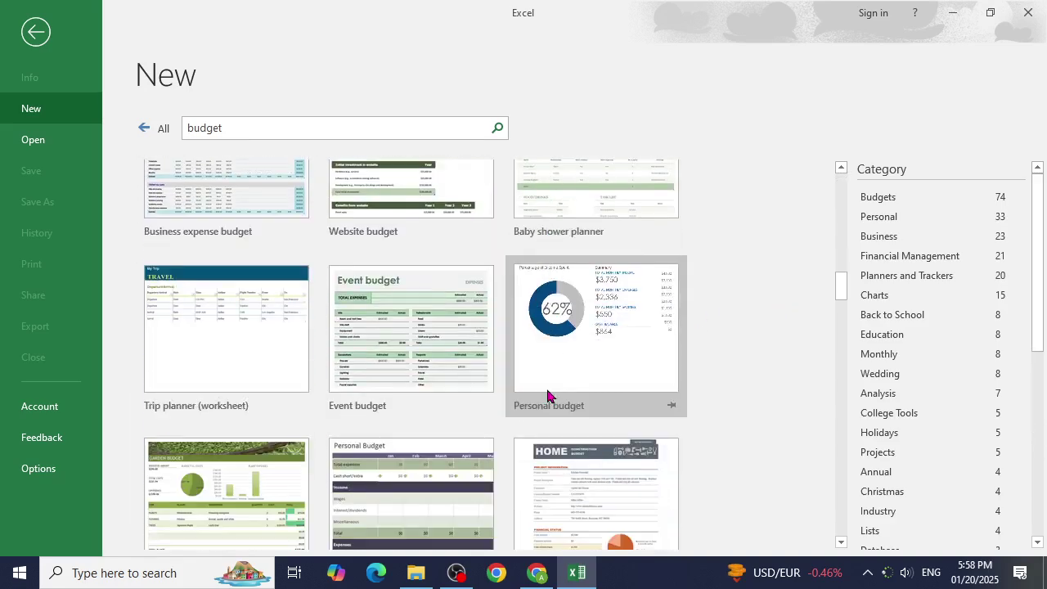
pyautogui.scroll(-8, 549, 396)
pyautogui.scroll(-15, 541, 395)
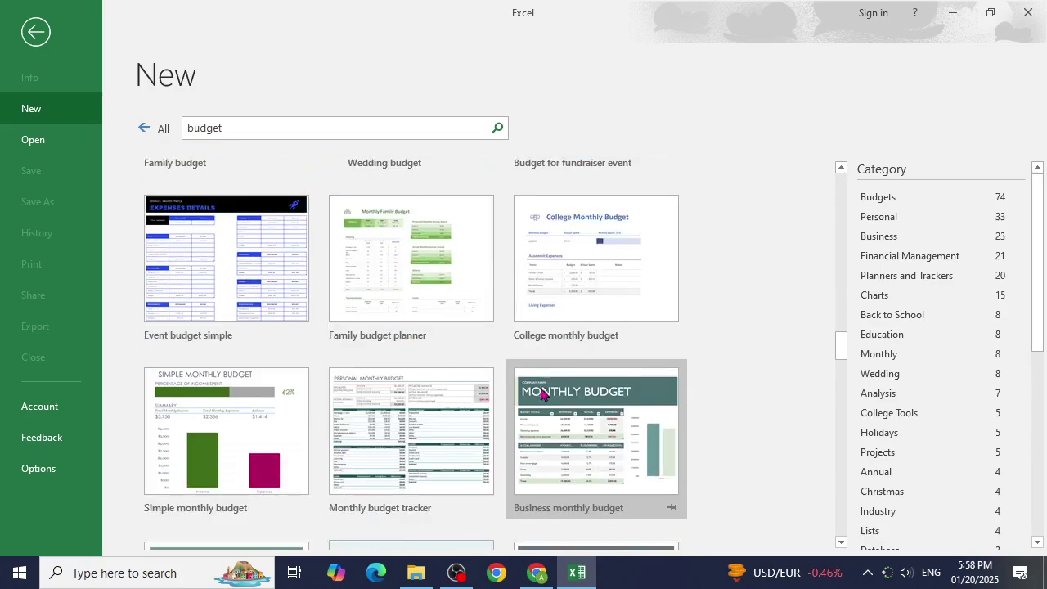
pyautogui.scroll(10, 633, 401)
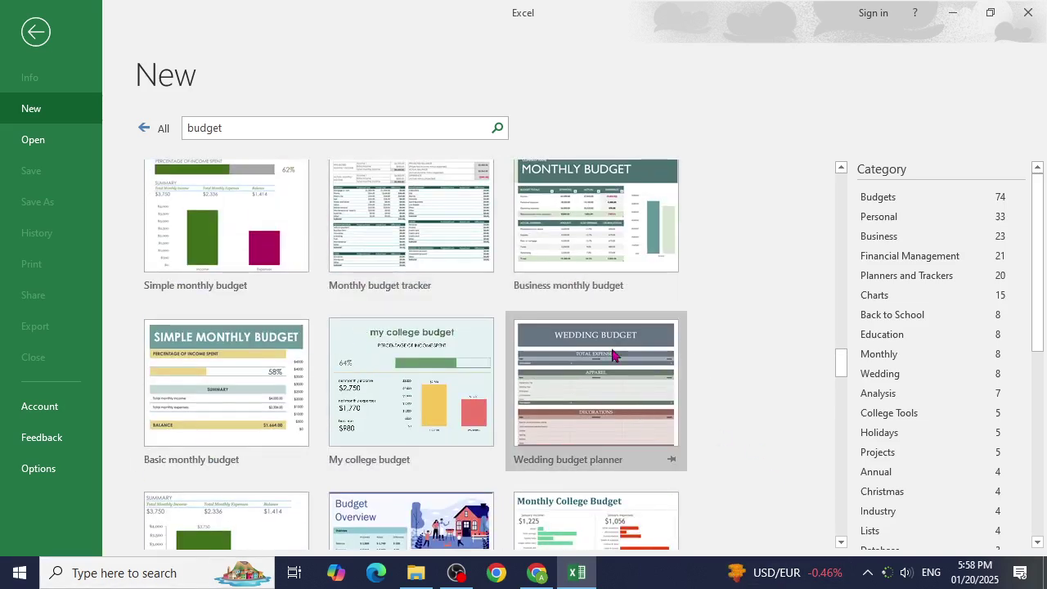
pyautogui.click(582, 360)
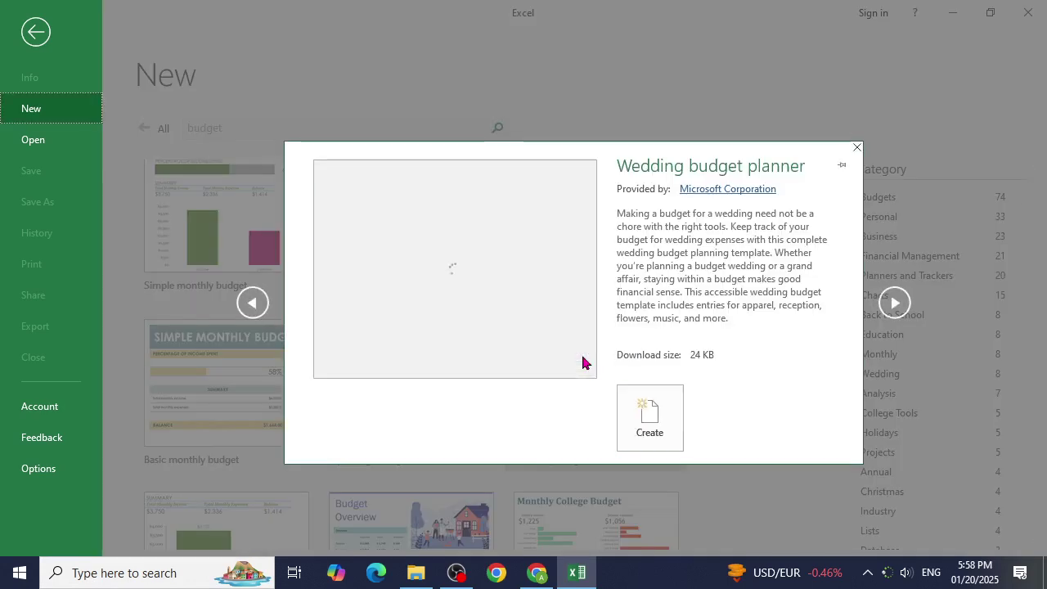
pyautogui.click(653, 429)
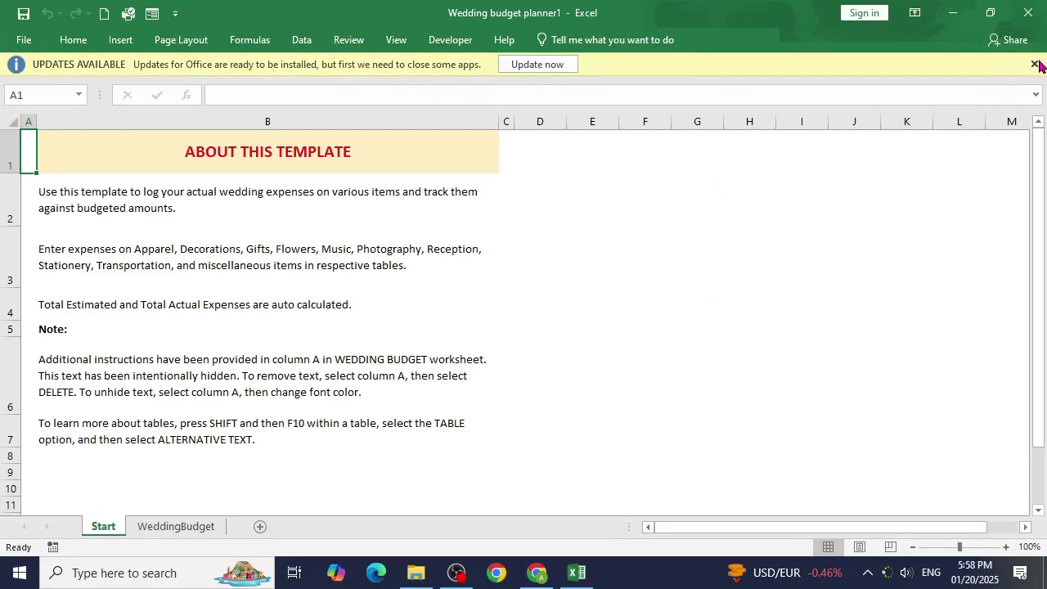
pyautogui.click(1033, 64)
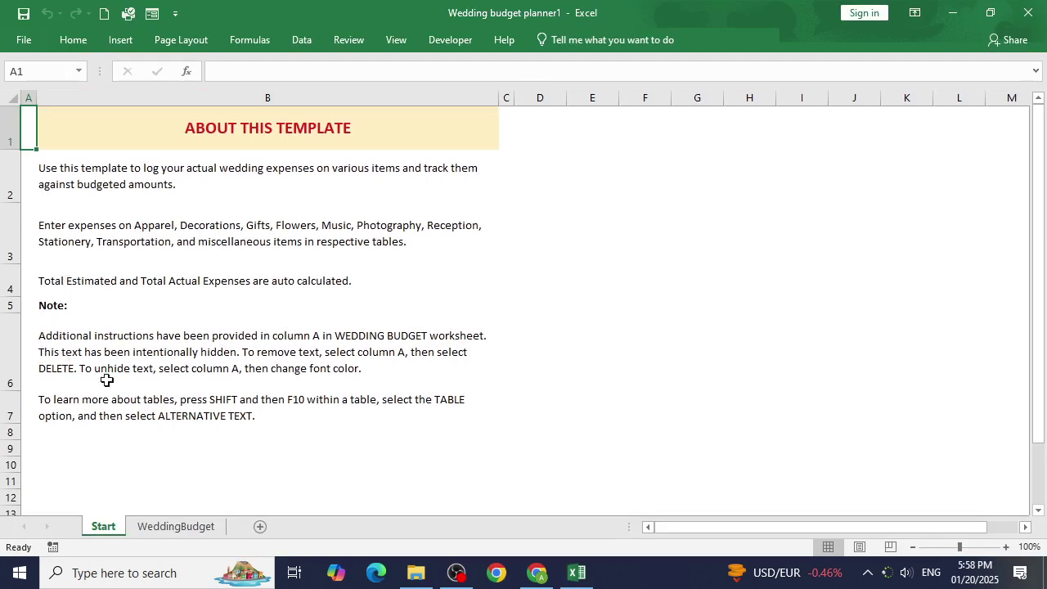
# Review the expense categories and their Estimated and Actual columns on the WeddingBudget sheet.
pyautogui.click(203, 530)
pyautogui.scroll(-1, 669, 373)
pyautogui.scroll(-9, 668, 374)
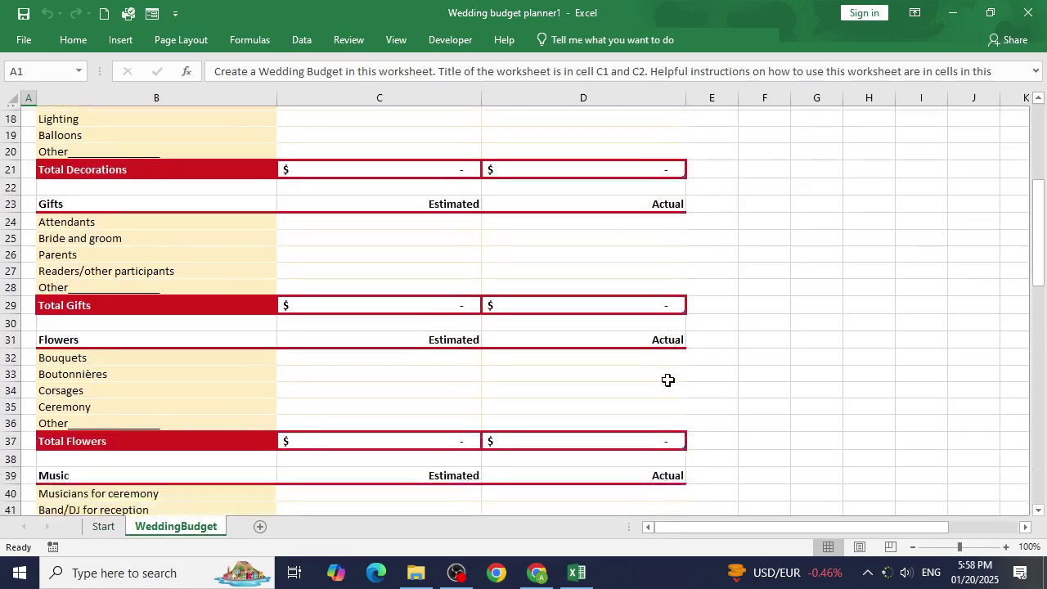
pyautogui.scroll(-9, 626, 434)
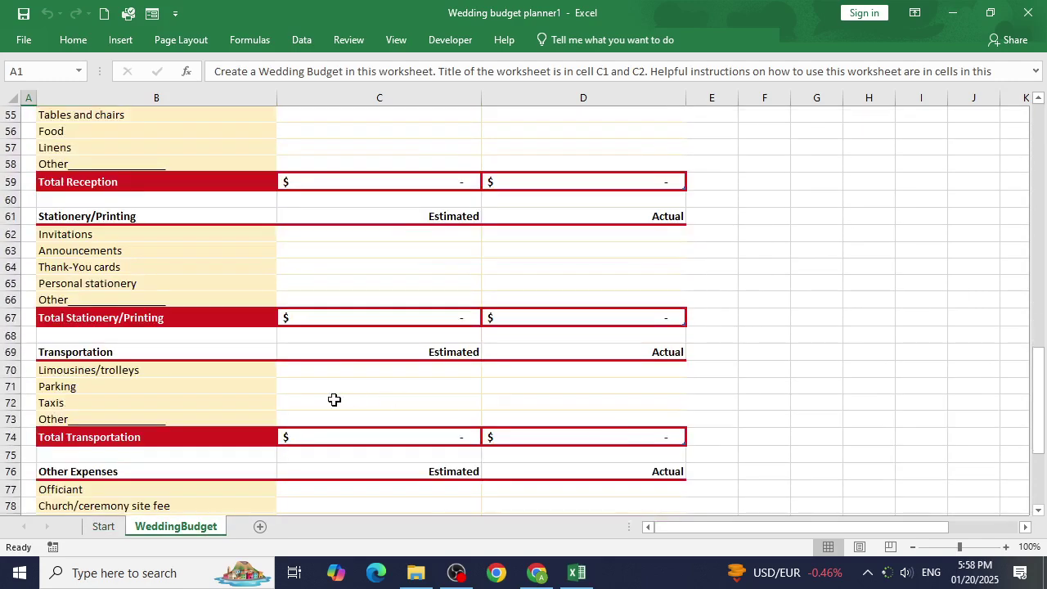
pyautogui.scroll(16, 365, 400)
pyautogui.scroll(3, 366, 399)
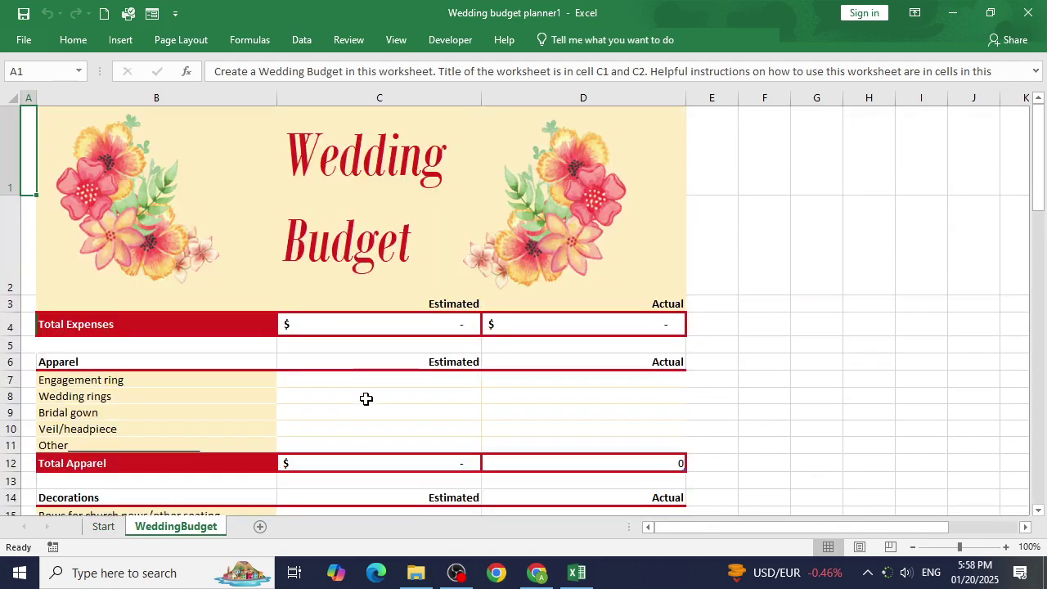
pyautogui.scroll(-3, 365, 398)
pyautogui.scroll(1, 366, 399)
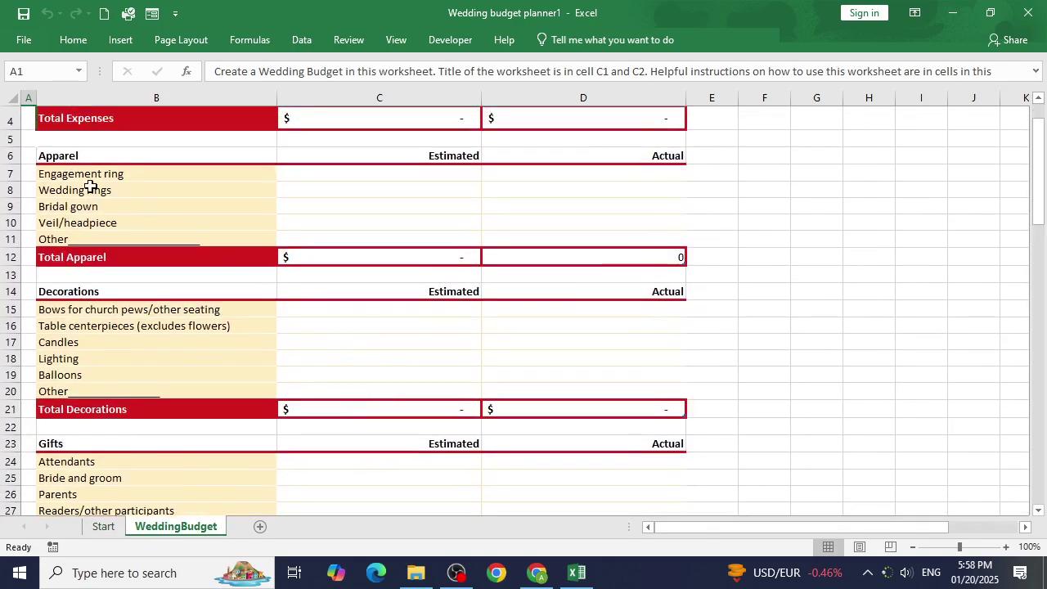
pyautogui.scroll(1, 574, 221)
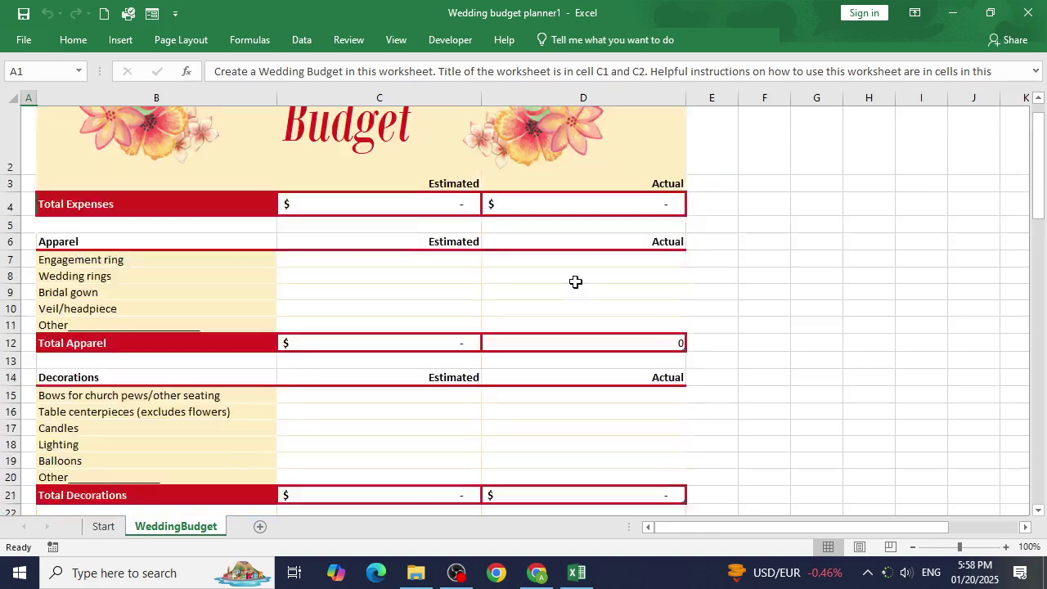
pyautogui.scroll(-1, 659, 352)
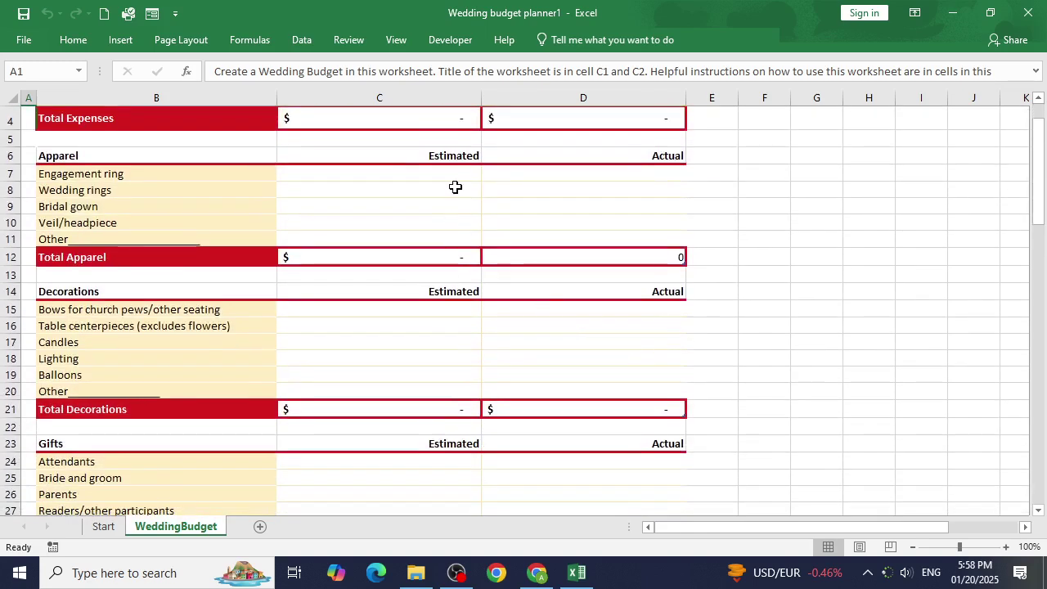
pyautogui.scroll(-3, 478, 237)
pyautogui.scroll(-13, 401, 362)
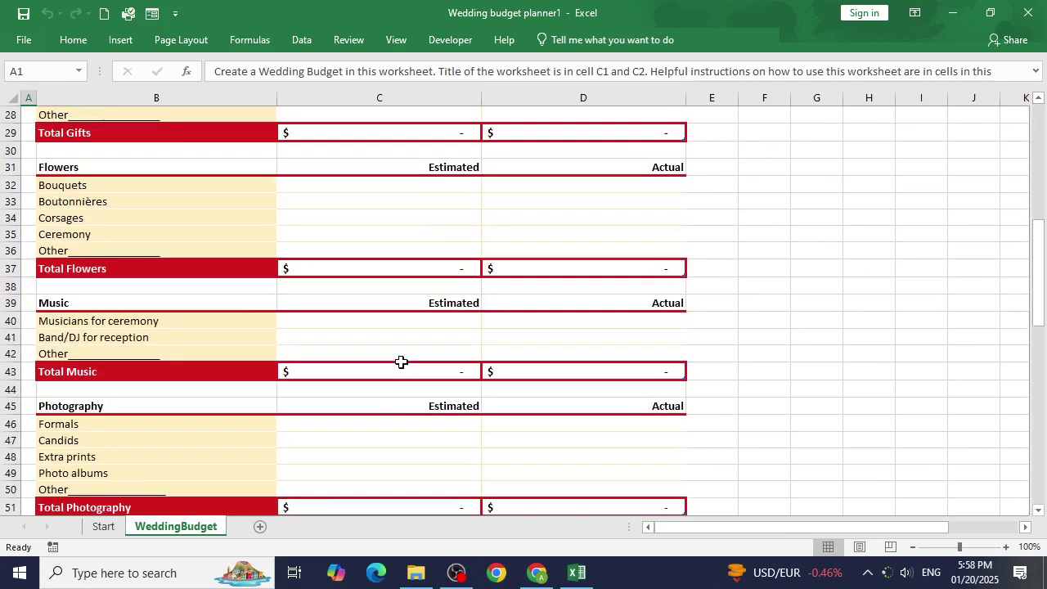
# Close the wedding budget workbook and relaunch Excel by running the command "excel".
pyautogui.click(25, 39)
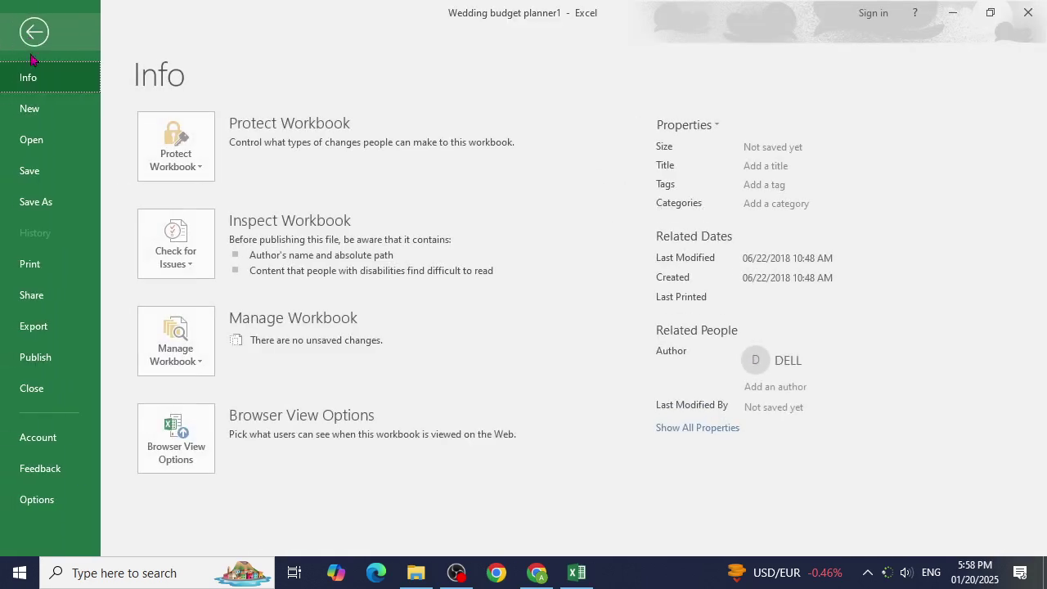
pyautogui.click(39, 39)
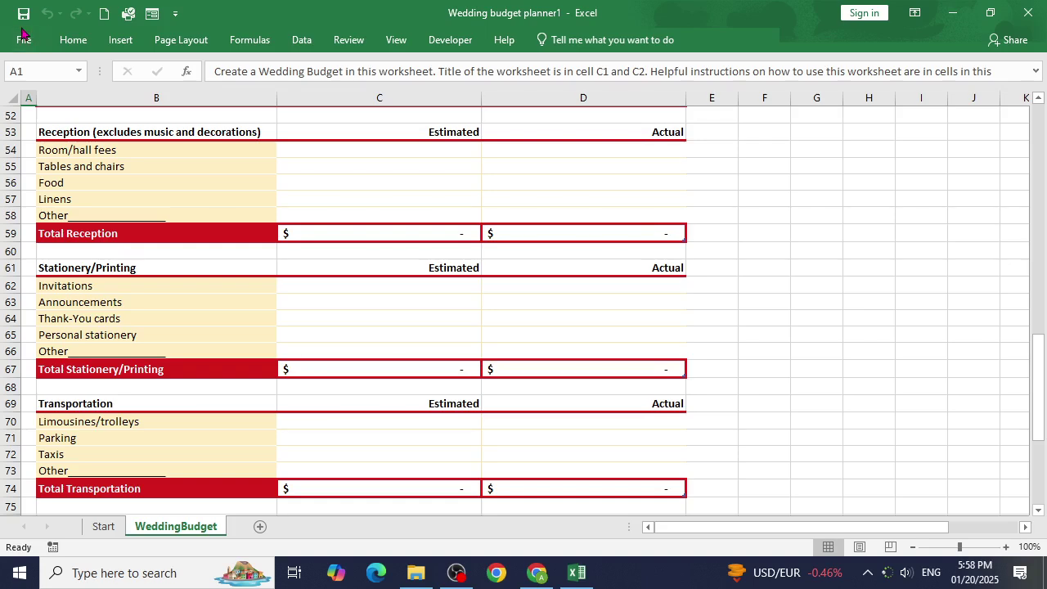
pyautogui.click(25, 39)
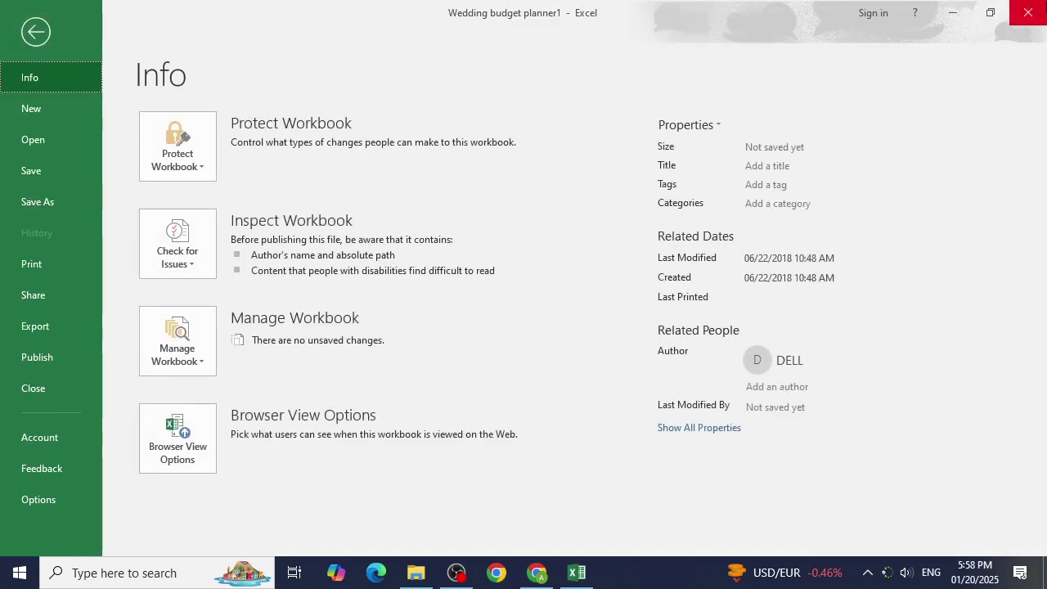
pyautogui.click(1028, 12)
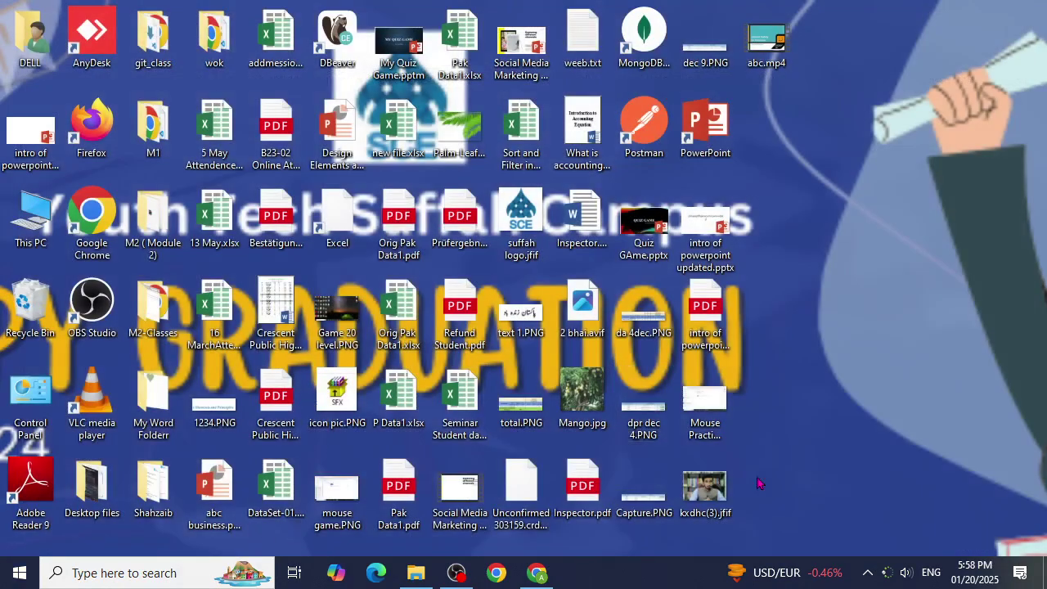
pyautogui.press('super+r')
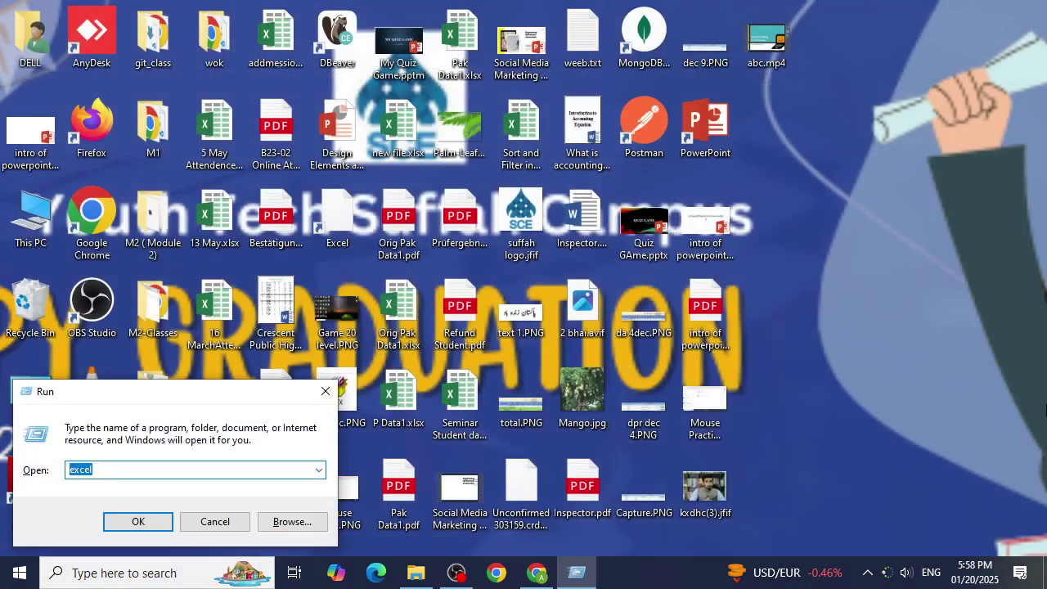
pyautogui.press('Return')
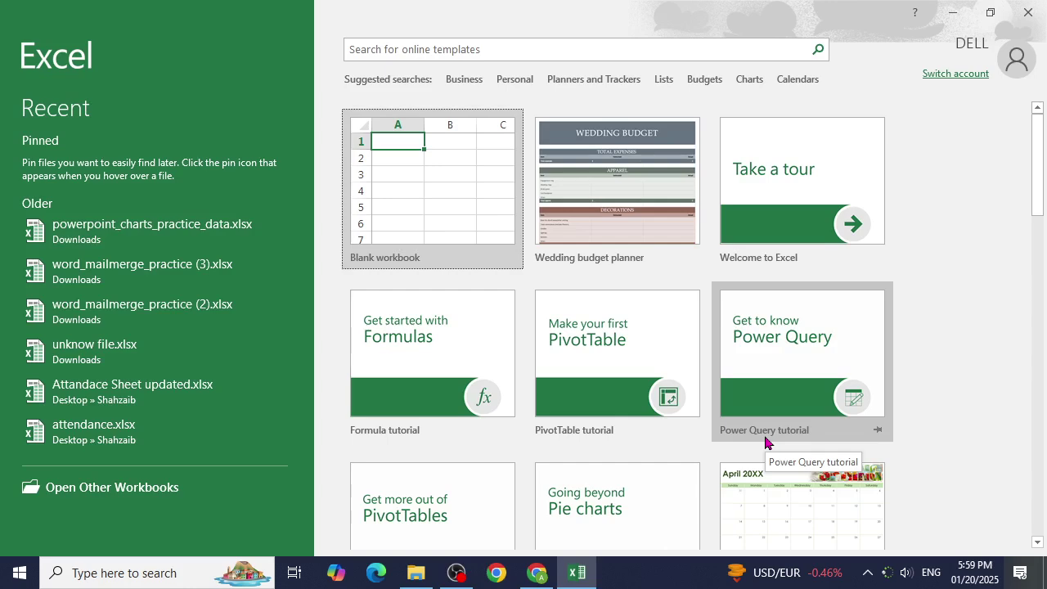
# Browse the suggested Business templates, filter them by Presentations, Business and Themes, and return to the full template list.
pyautogui.scroll(-3, 761, 430)
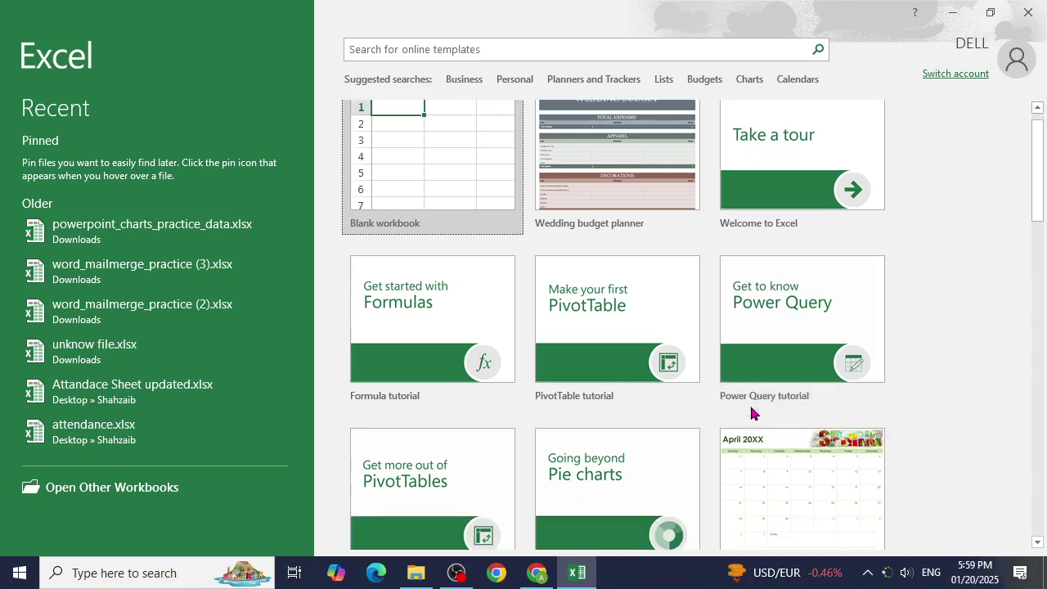
pyautogui.scroll(3, 756, 455)
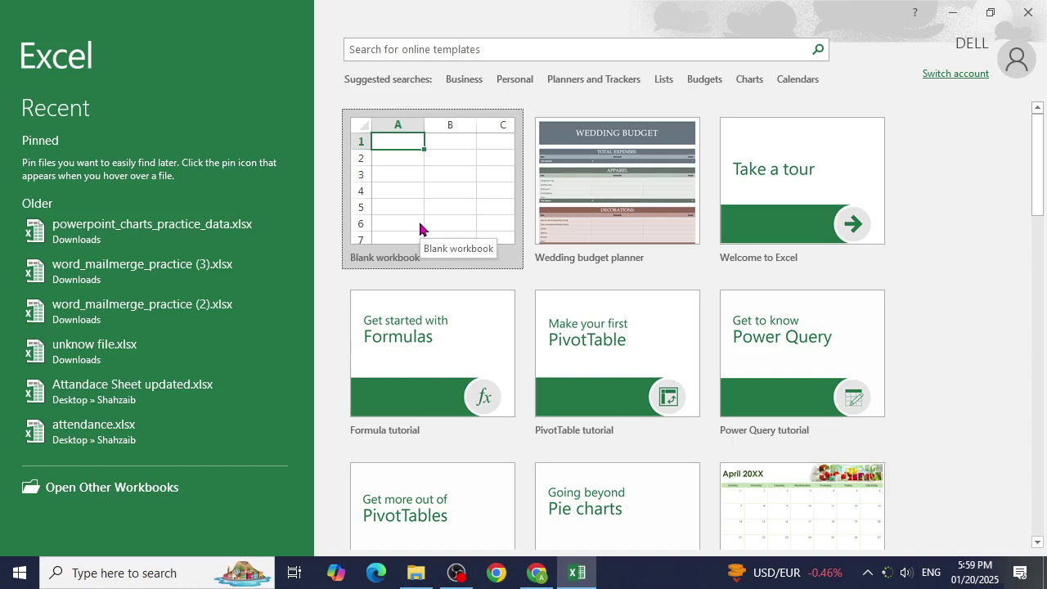
pyautogui.click(464, 79)
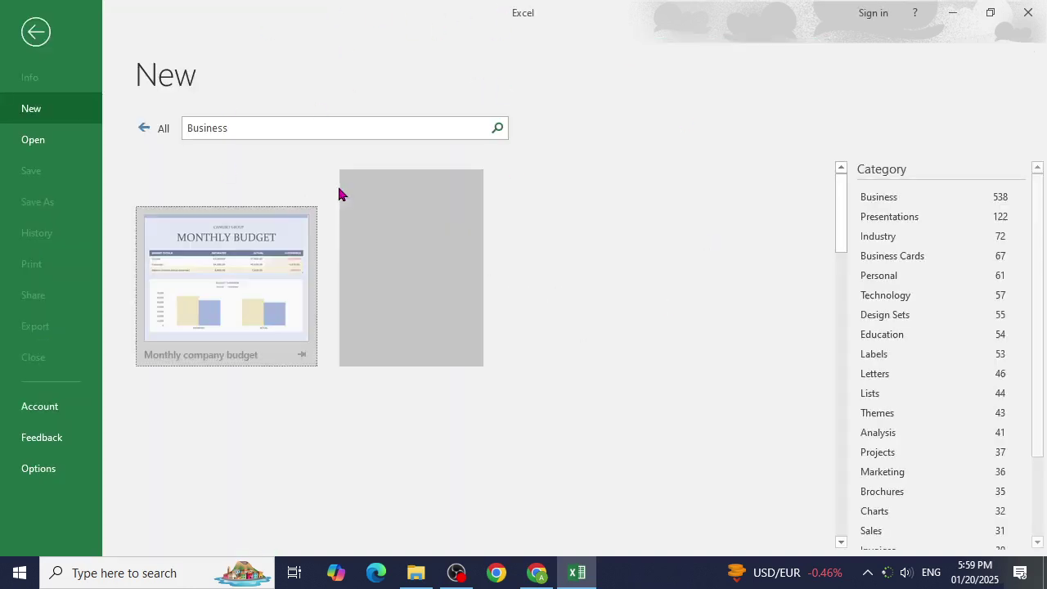
pyautogui.scroll(-2, 532, 316)
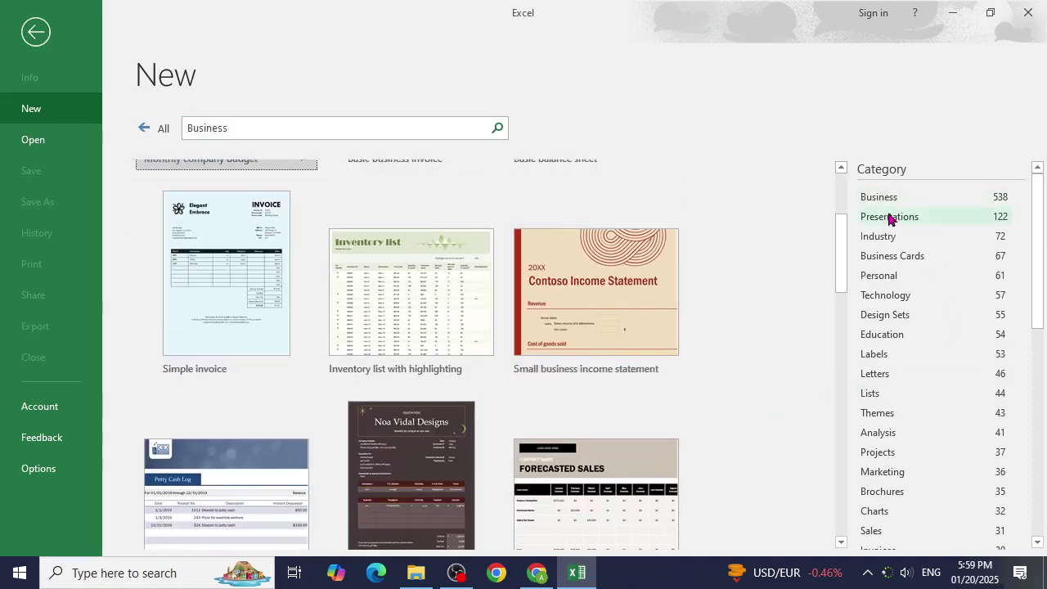
pyautogui.click(889, 218)
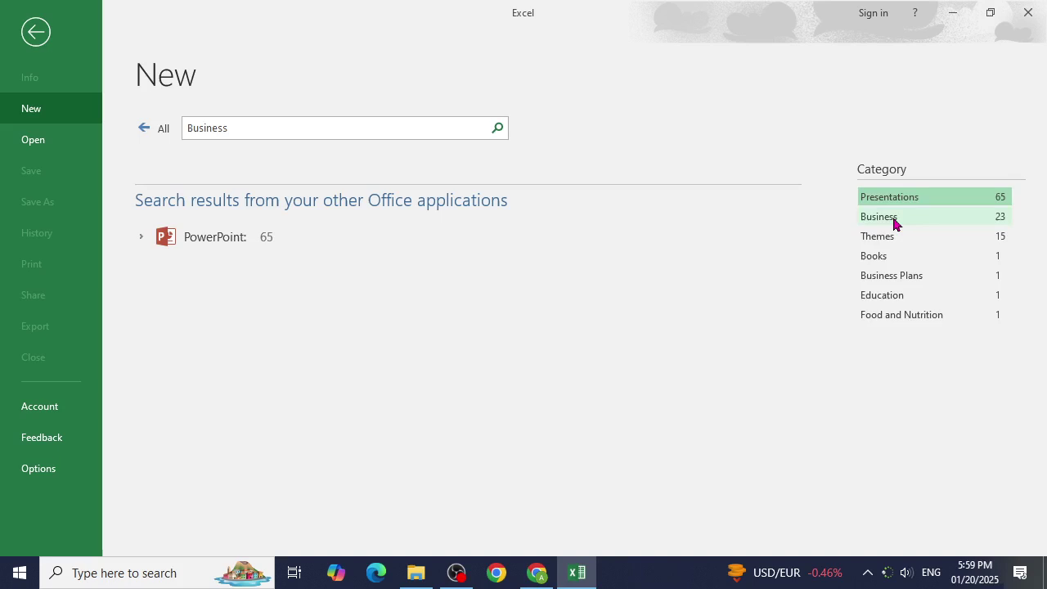
pyautogui.click(893, 221)
pyautogui.click(883, 239)
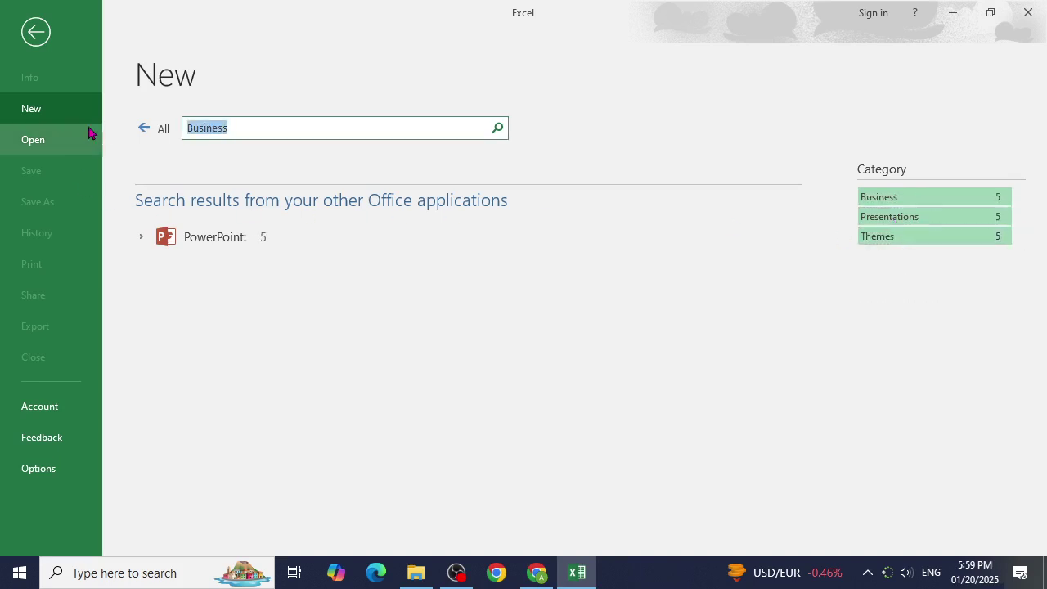
pyautogui.click(144, 127)
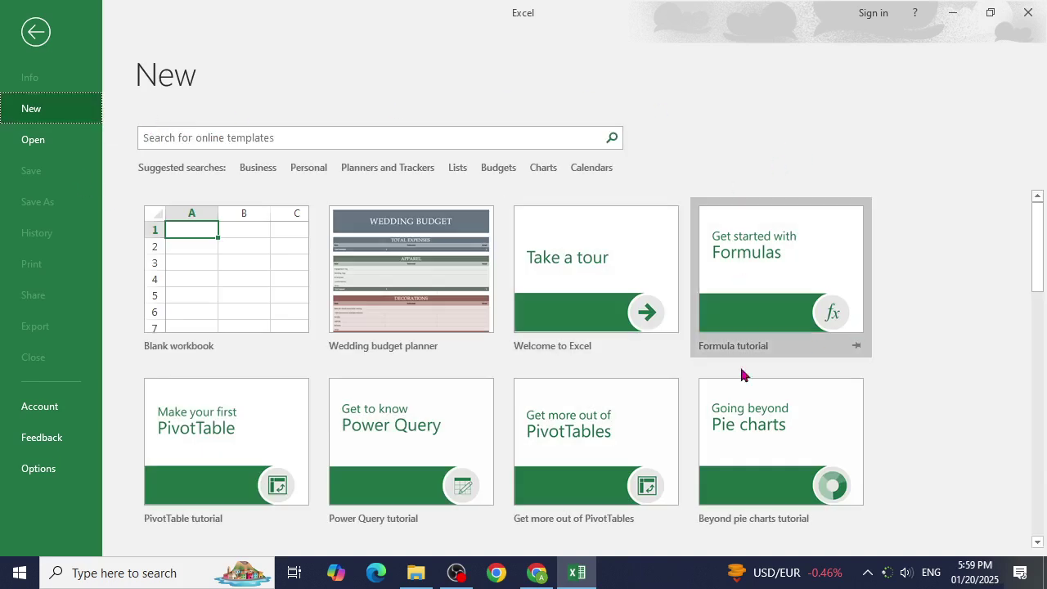
# Browse the suggested Budgets templates and return to the full template list.
pyautogui.click(489, 171)
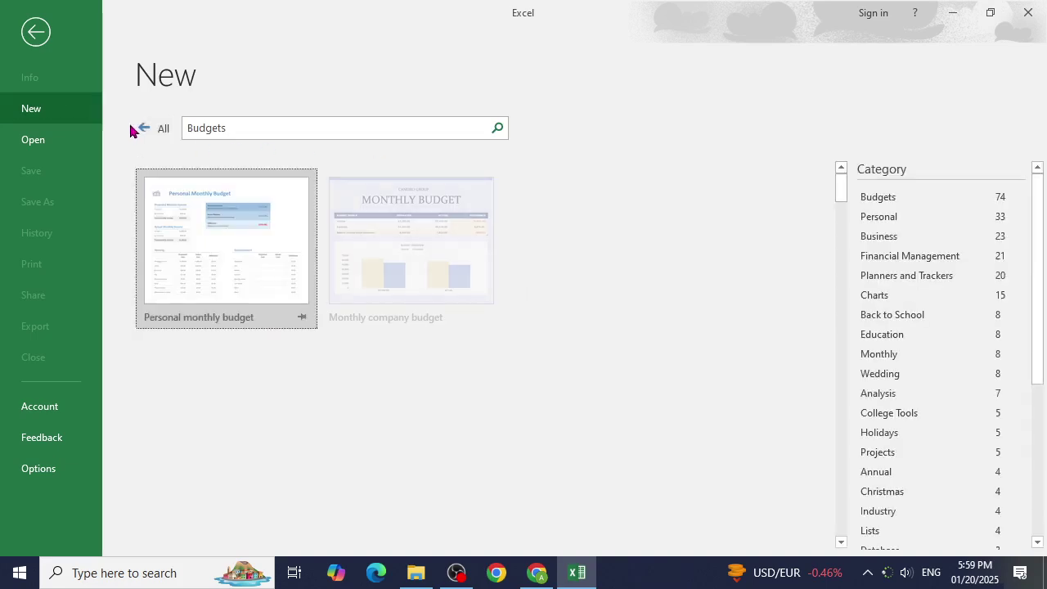
pyautogui.scroll(-2, 597, 398)
pyautogui.scroll(-3, 597, 398)
pyautogui.scroll(6, 598, 398)
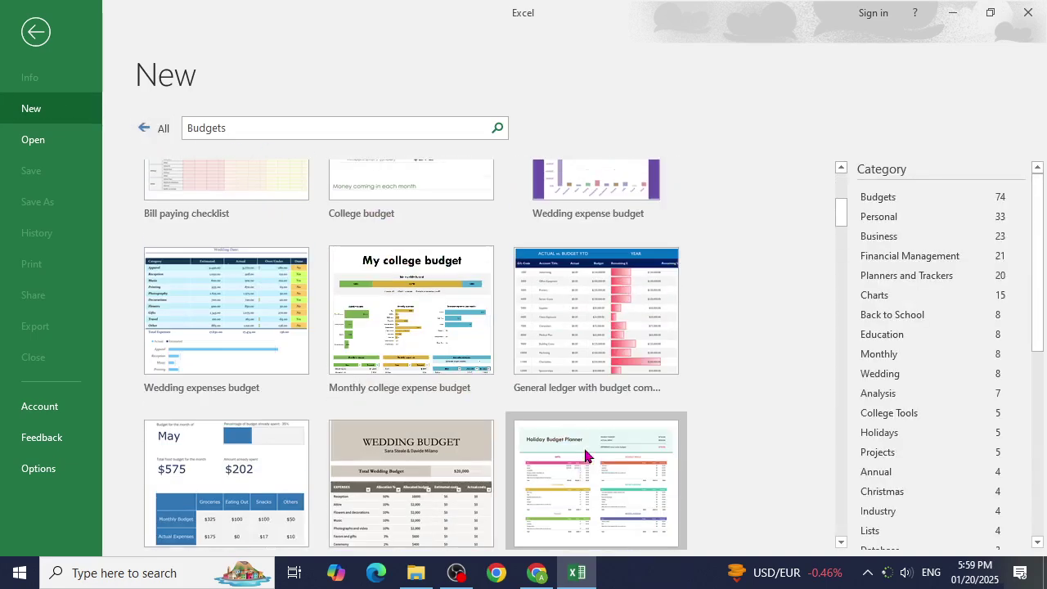
pyautogui.click(142, 127)
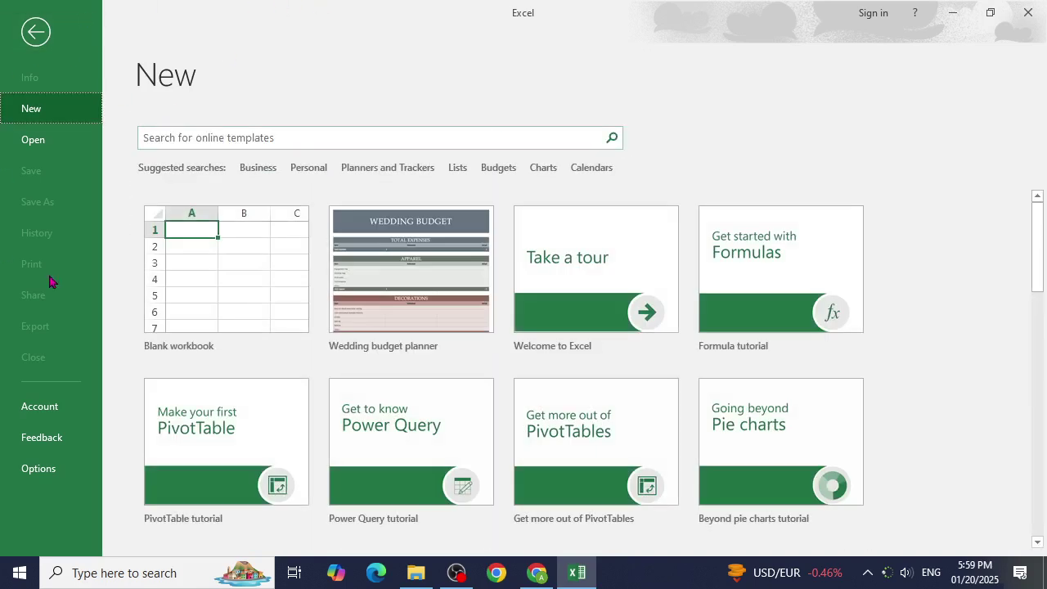
# Create a blank workbook from the start screen and dismiss the Office updates notice.
pyautogui.click(33, 34)
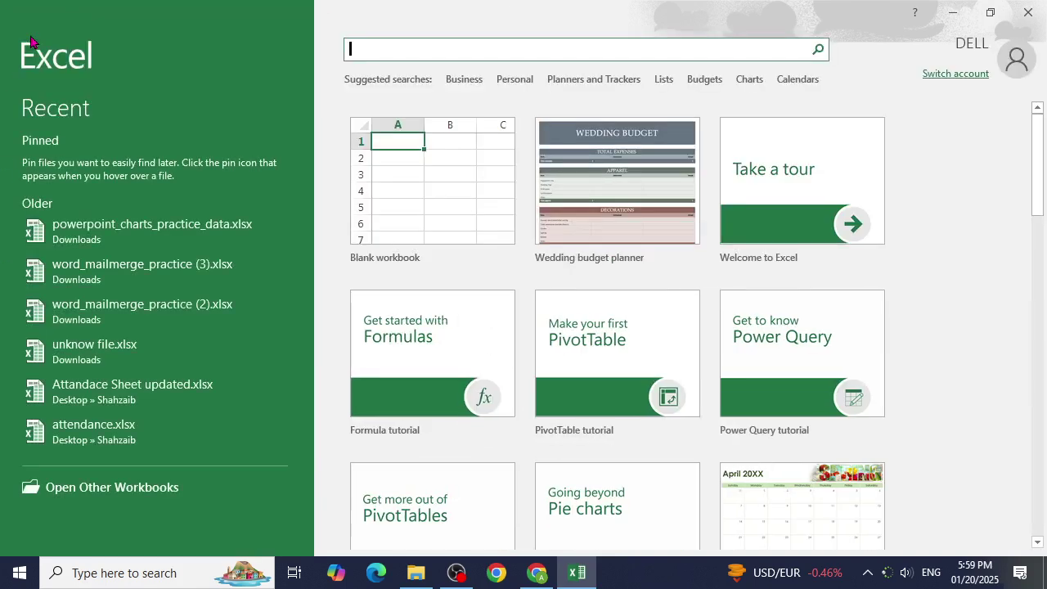
pyautogui.click(458, 205)
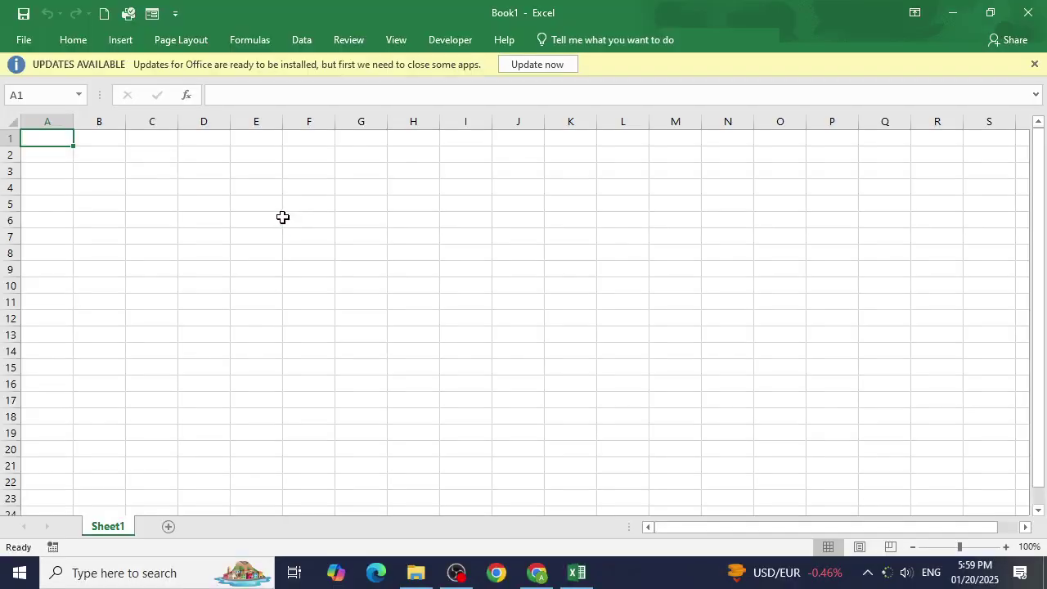
pyautogui.click(1034, 64)
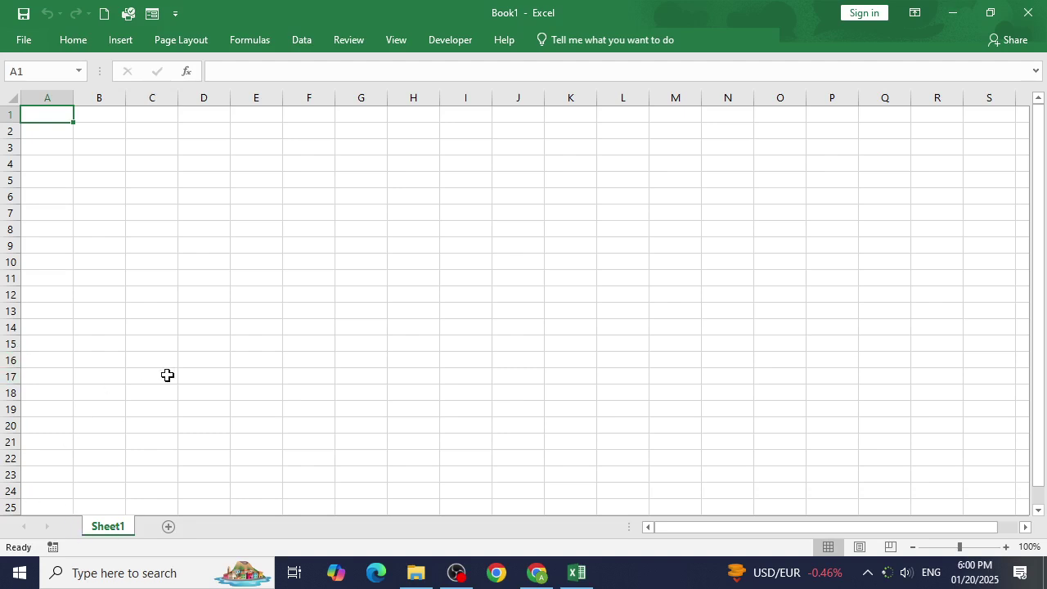
# Add two new worksheets to the blank workbook after the first sheet.
pyautogui.click(169, 528)
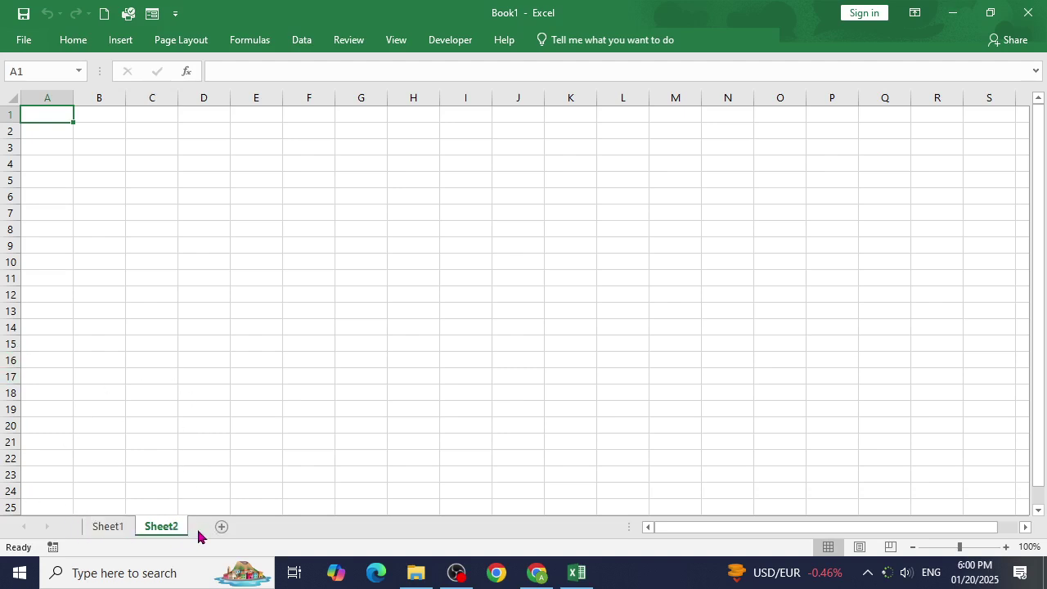
pyautogui.click(222, 528)
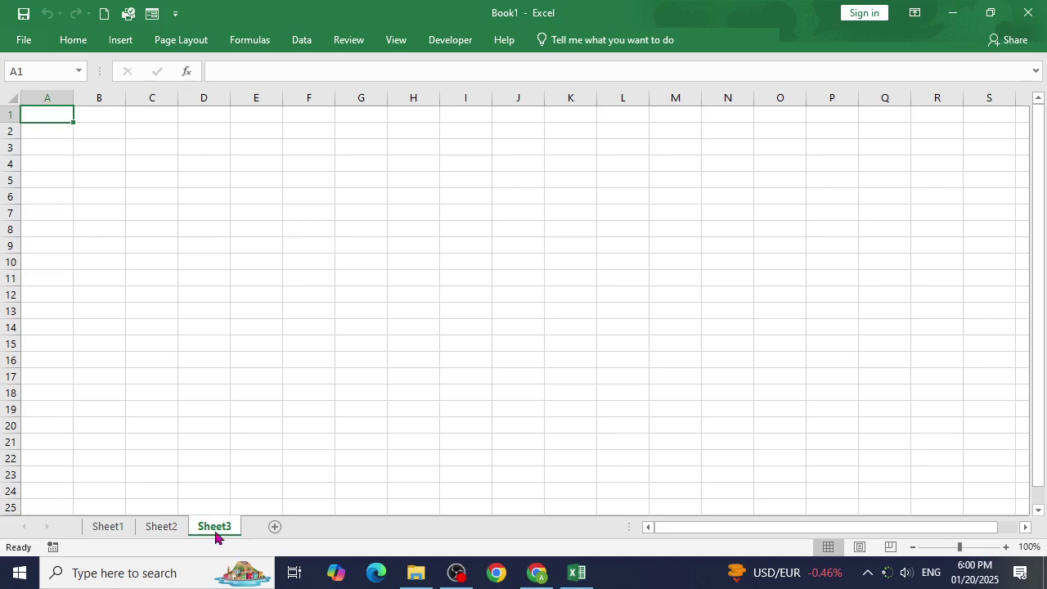
# View Sheet1, Sheet2 and Sheet3 in turn and return to Sheet1.
pyautogui.click(121, 527)
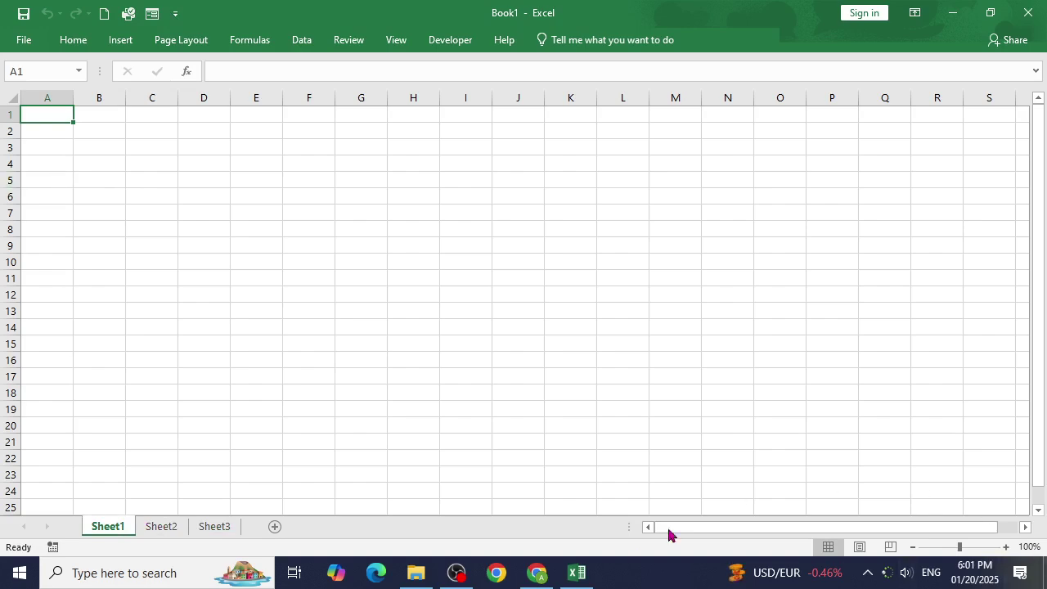
pyautogui.click(159, 529)
pyautogui.click(218, 528)
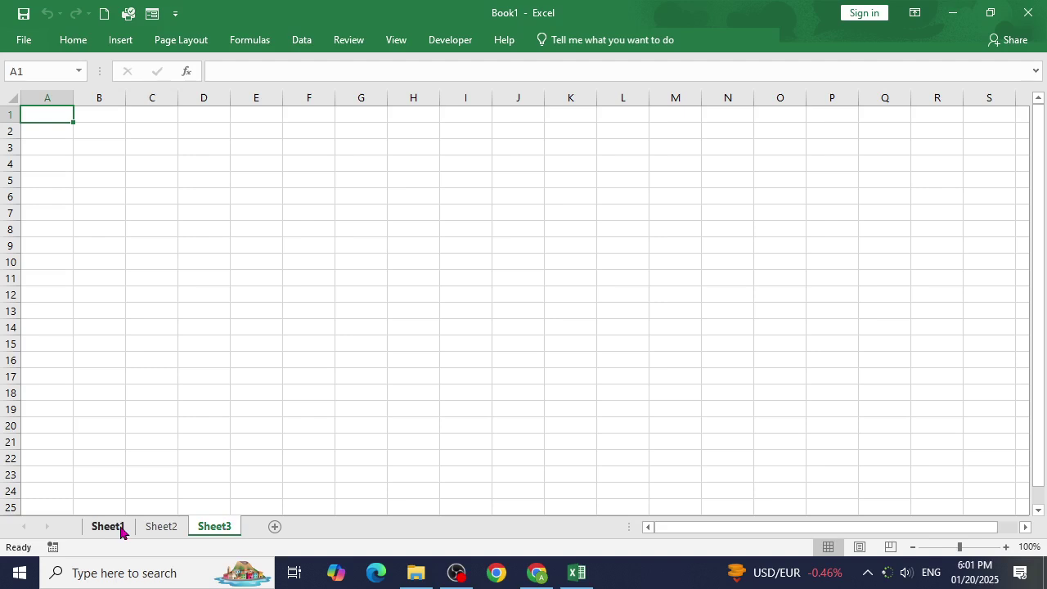
pyautogui.click(115, 527)
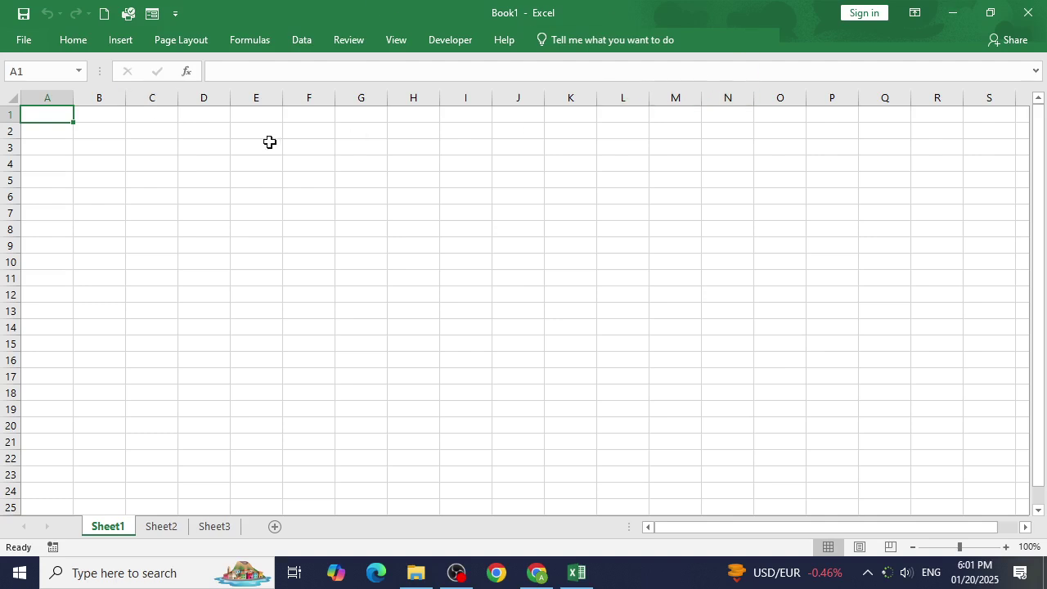
# Review the underline, border, fill colour and font colour choices, and reduce cell A1's font size to 10.
pyautogui.click(73, 45)
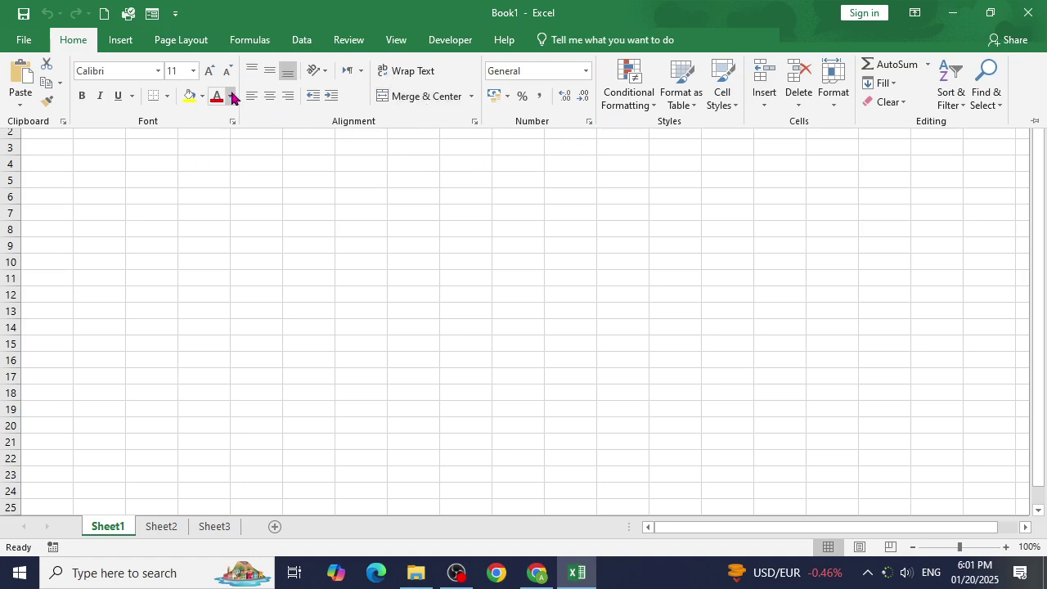
pyautogui.click(132, 96)
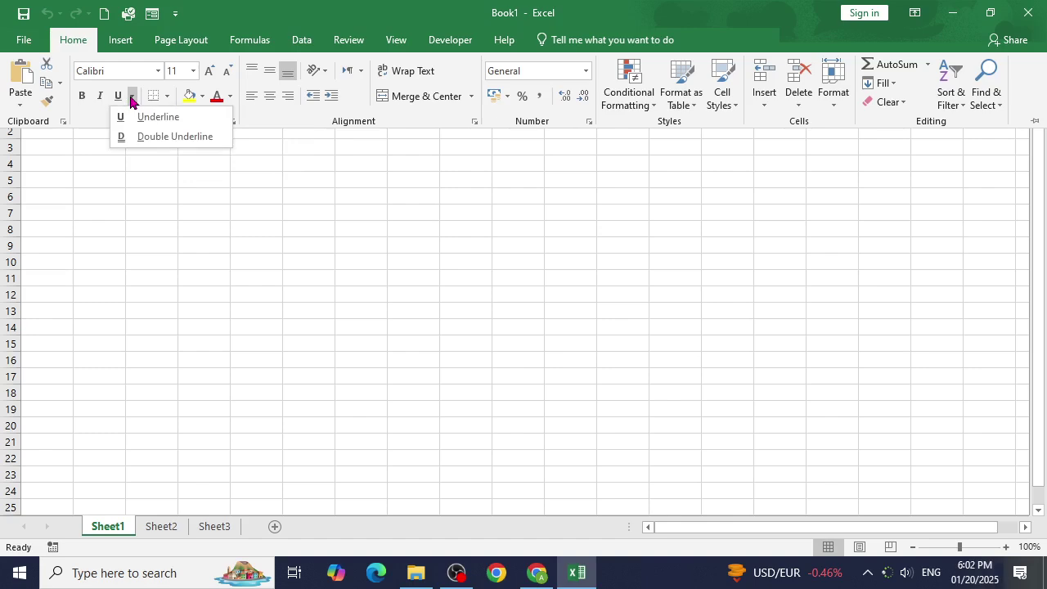
pyautogui.click(169, 95)
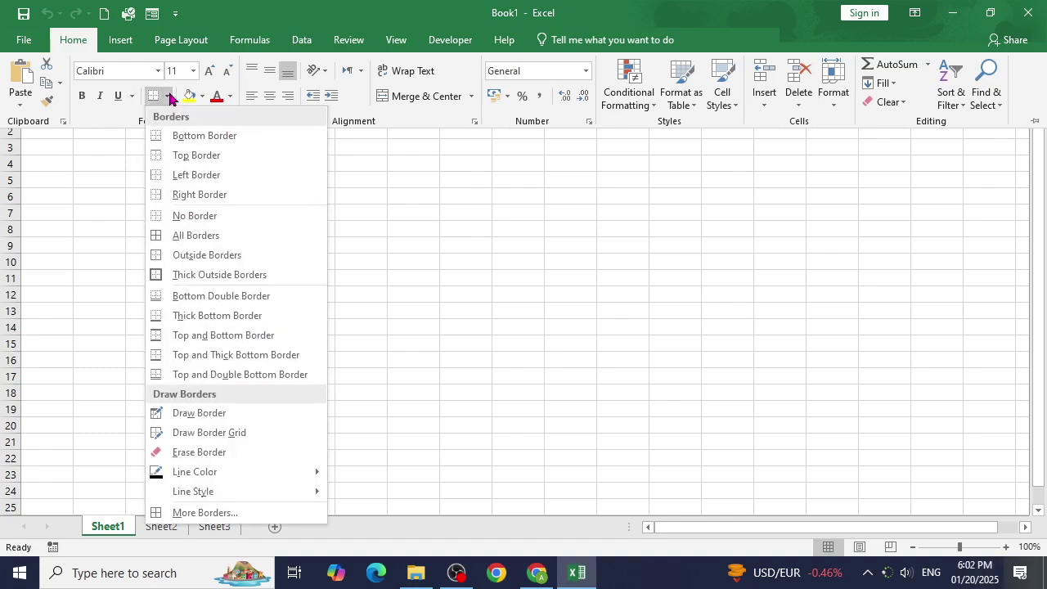
pyautogui.click(202, 95)
pyautogui.click(229, 98)
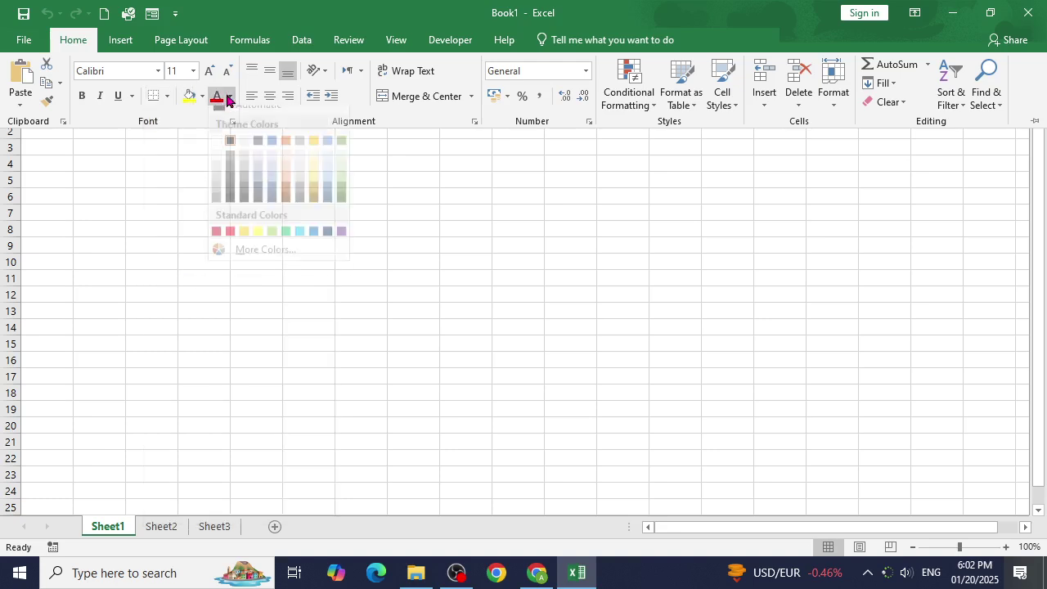
pyautogui.click(227, 71)
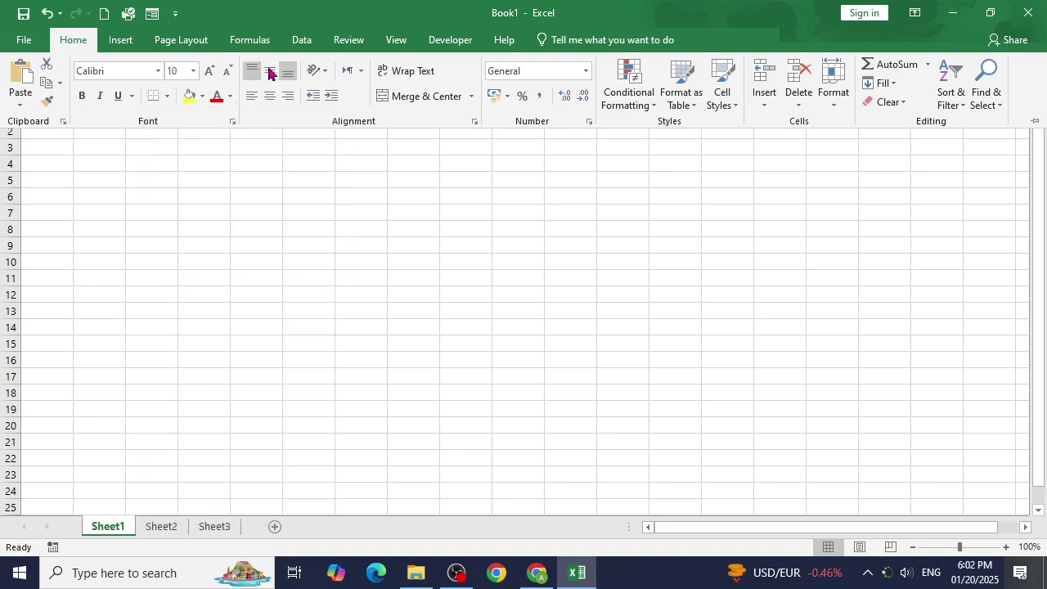
pyautogui.click(249, 268)
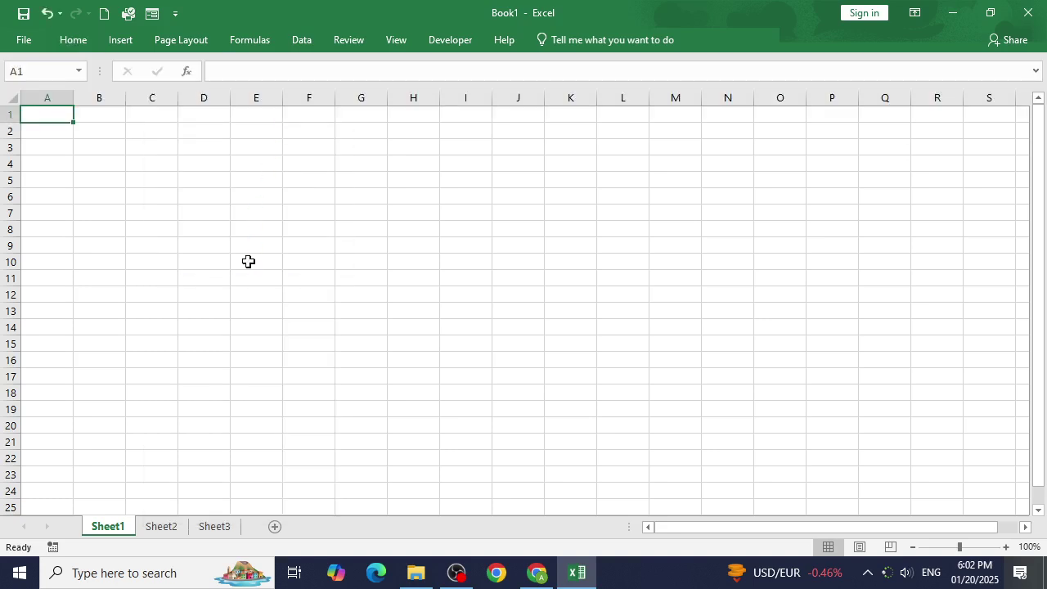
# Review the Home and Formulas commands and the customization options of the Quick Access Toolbar.
pyautogui.click(69, 41)
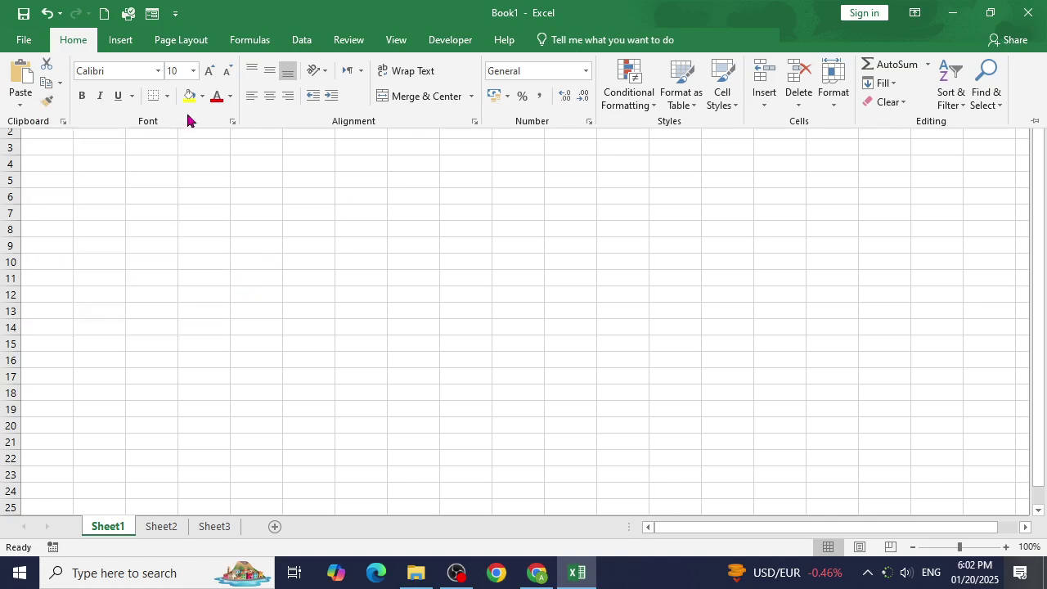
pyautogui.hotkey('alt', 'h')
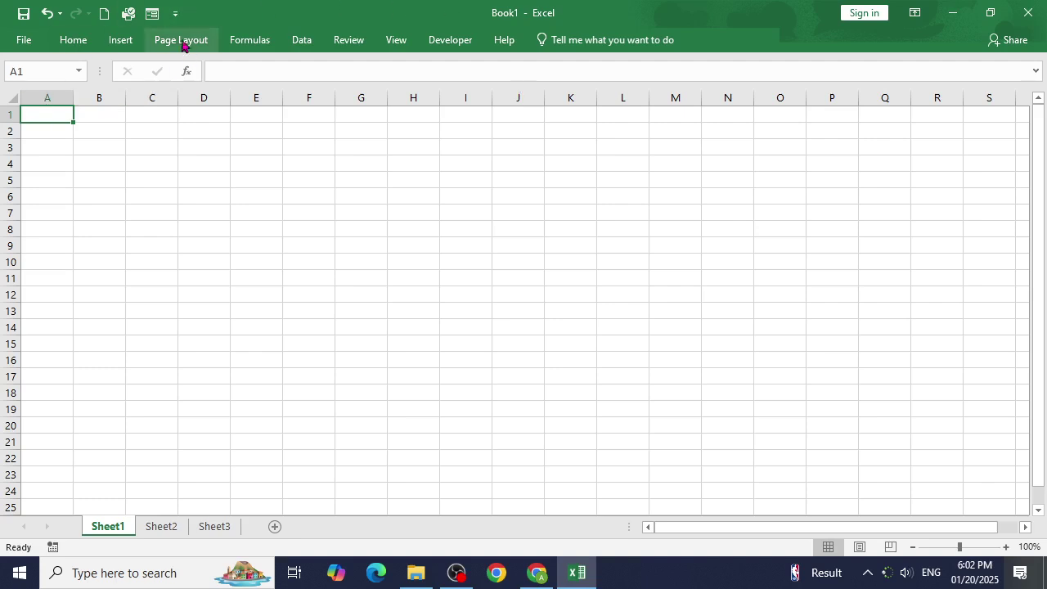
pyautogui.click(277, 47)
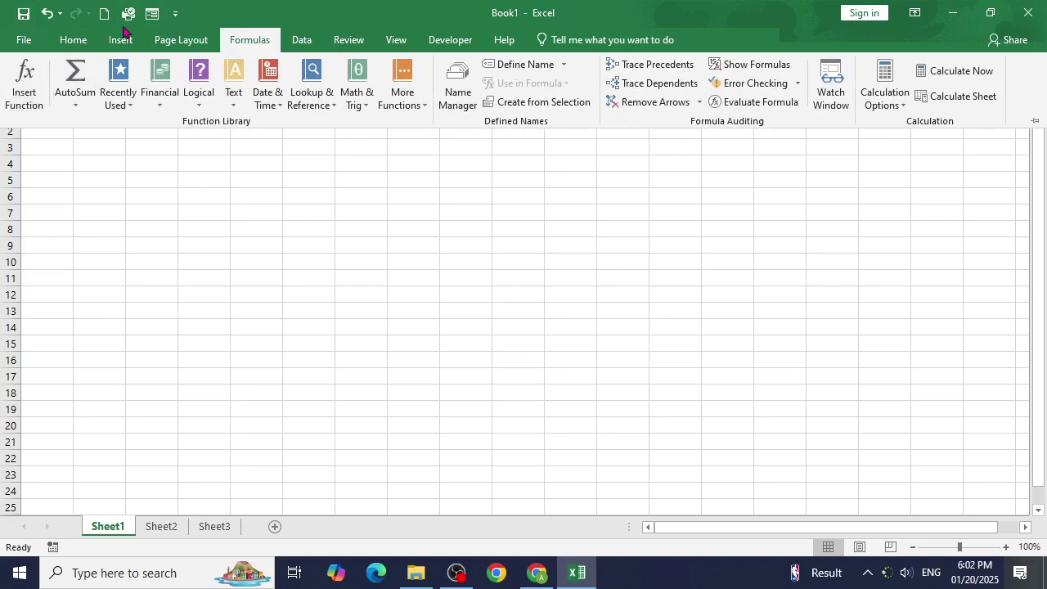
pyautogui.click(82, 40)
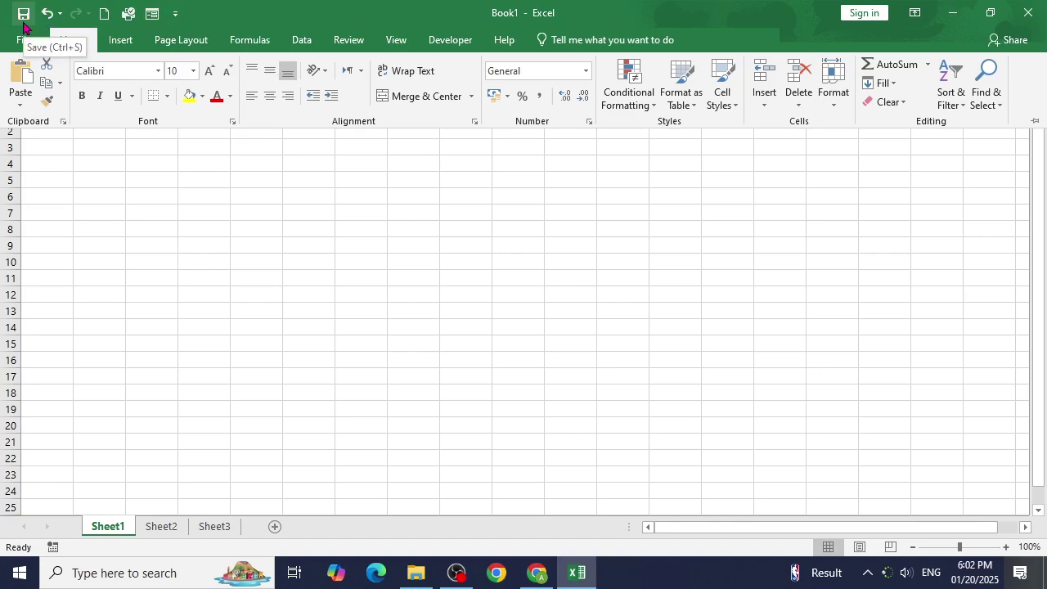
pyautogui.click(175, 14)
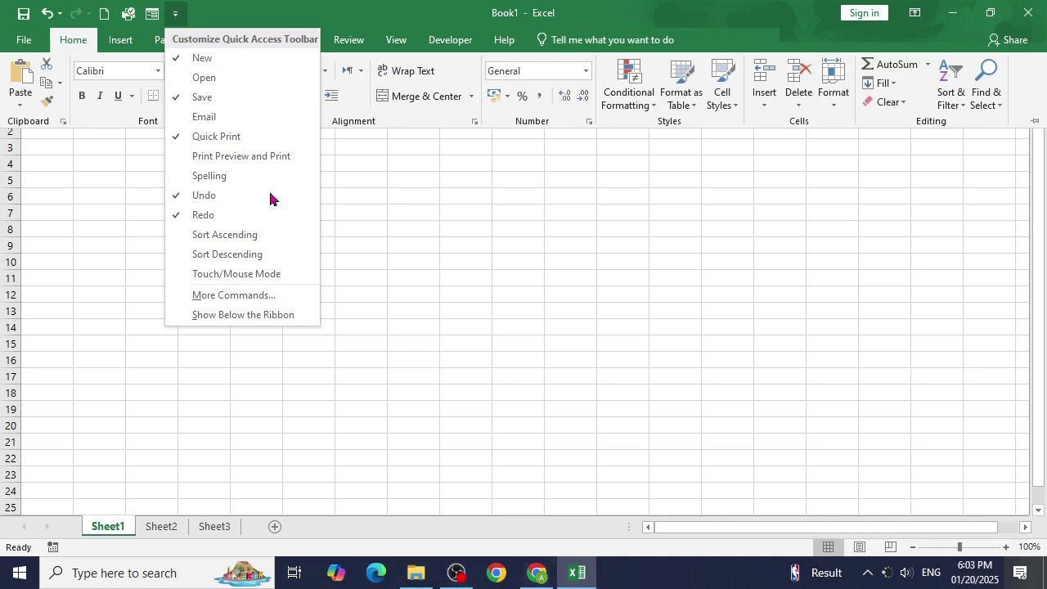
pyautogui.click(390, 249)
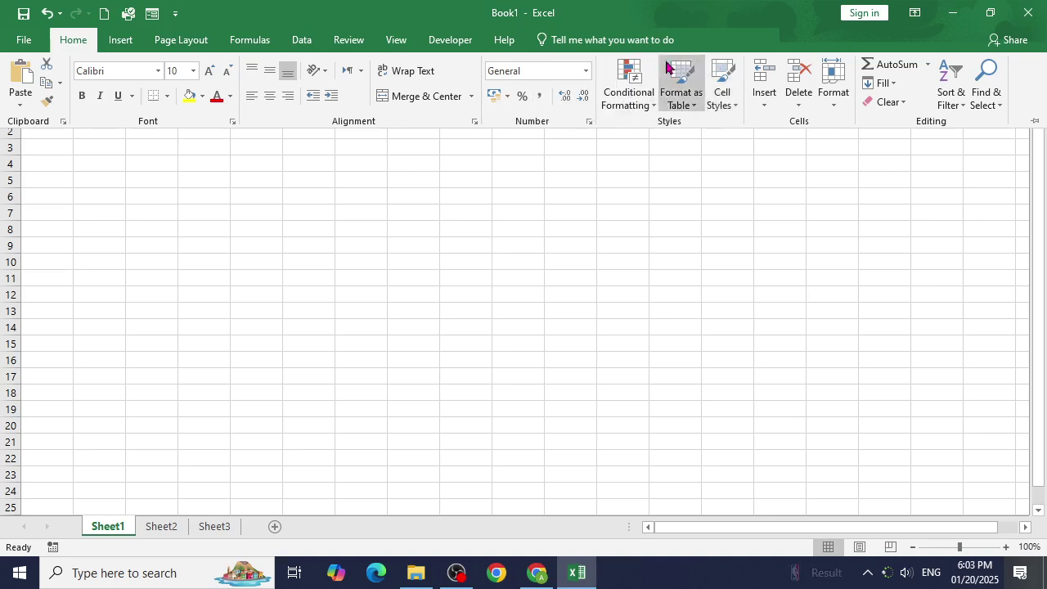
# Search the commands for "add a chart", preview the column, bar and statistic chart types, and close the search without inserting one.
pyautogui.click(599, 37)
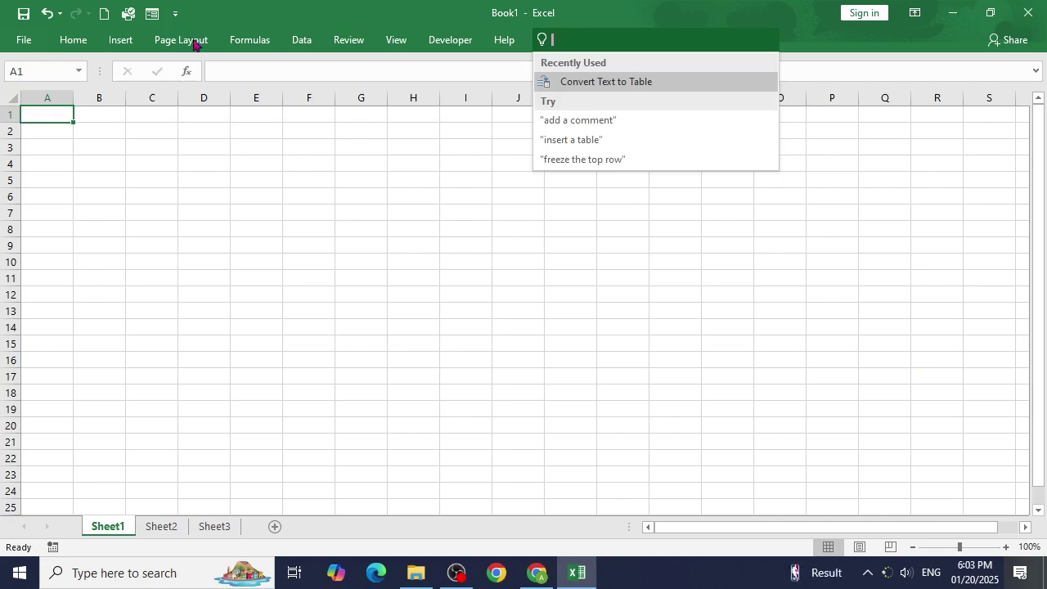
pyautogui.write('adda')
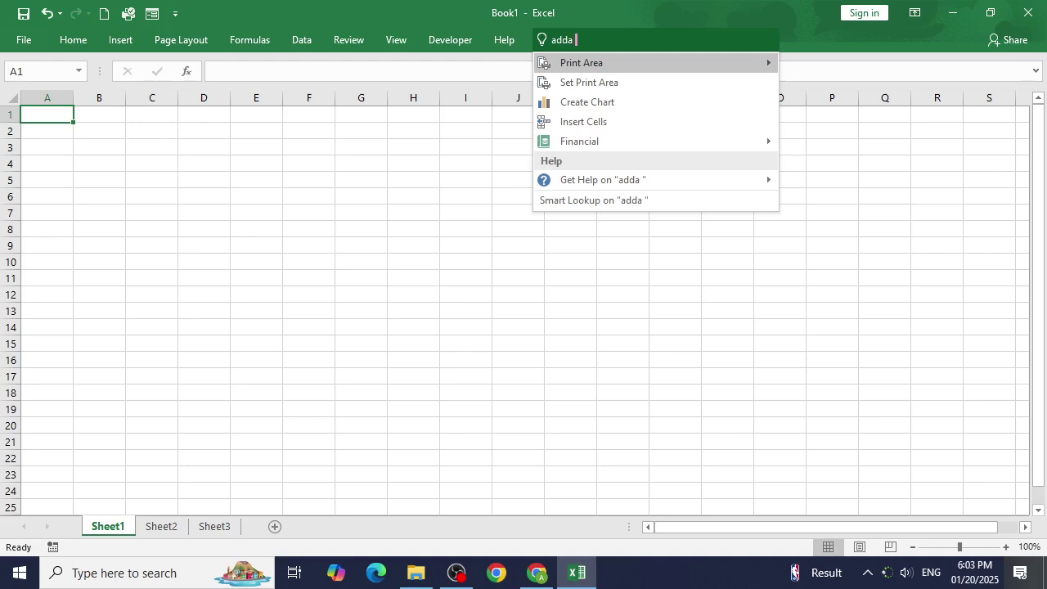
pyautogui.press('BackSpace')
pyautogui.press('BackSpace')
pyautogui.write('a ch')
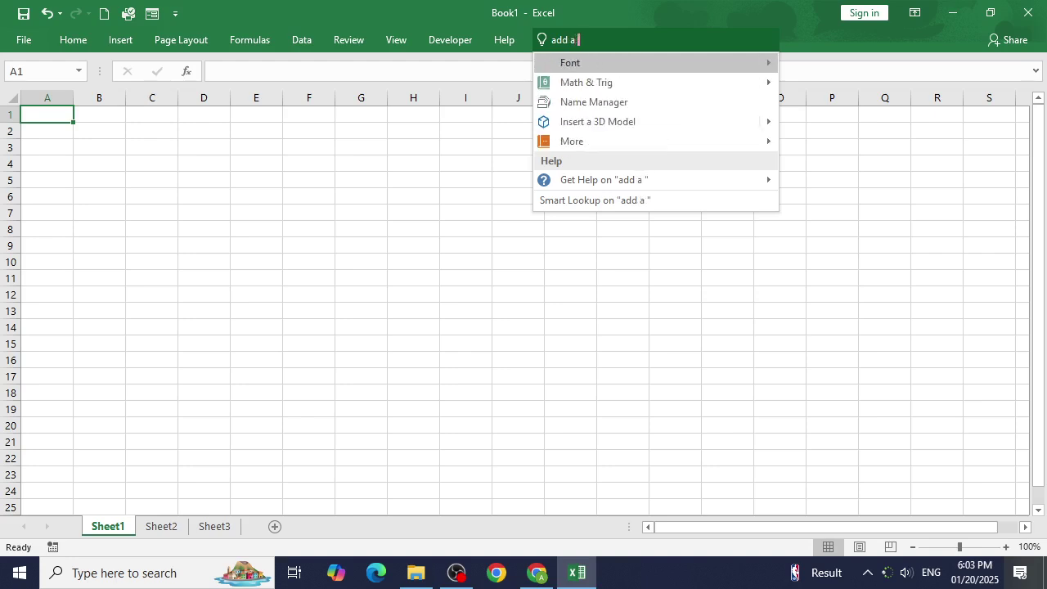
pyautogui.write('art')
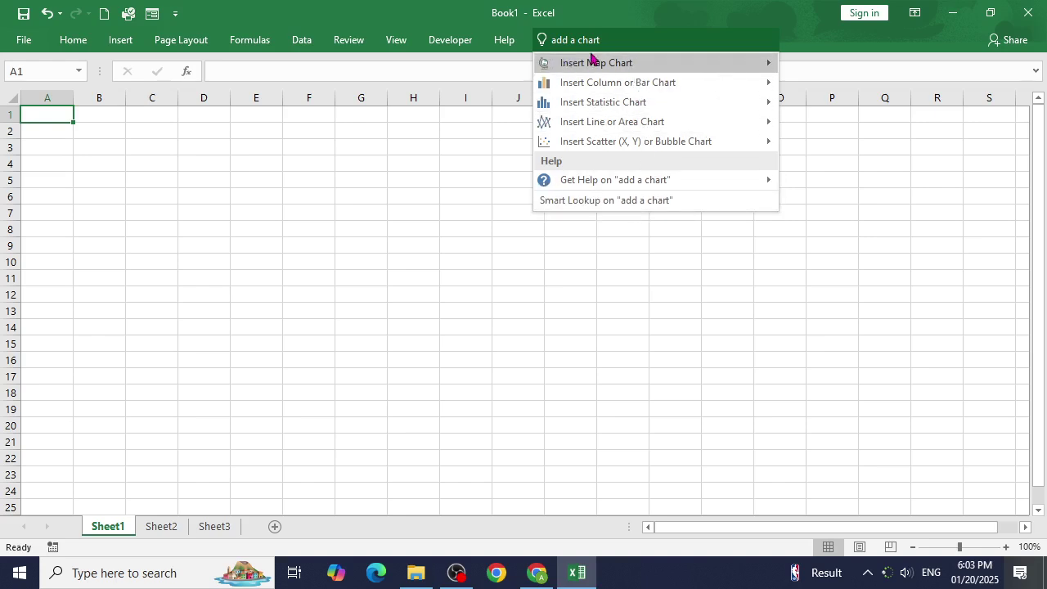
pyautogui.moveTo(633, 89)
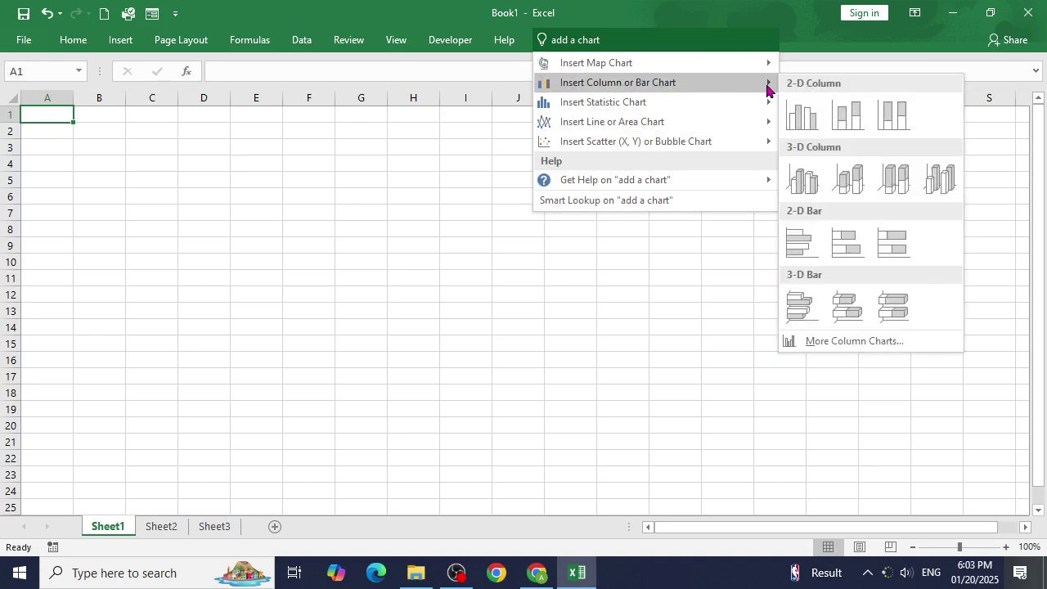
pyautogui.moveTo(766, 105)
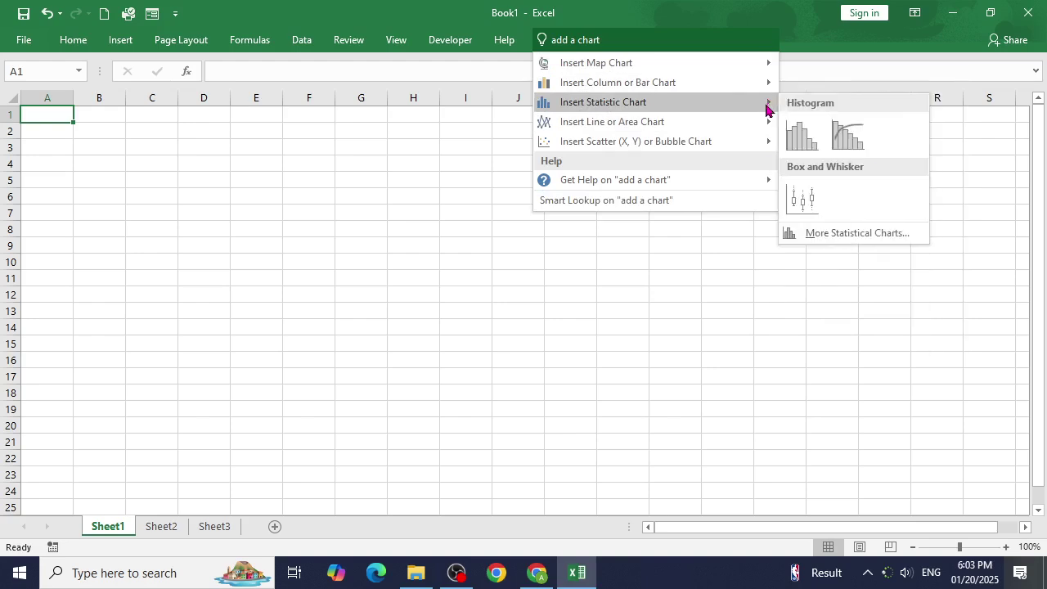
pyautogui.click(676, 11)
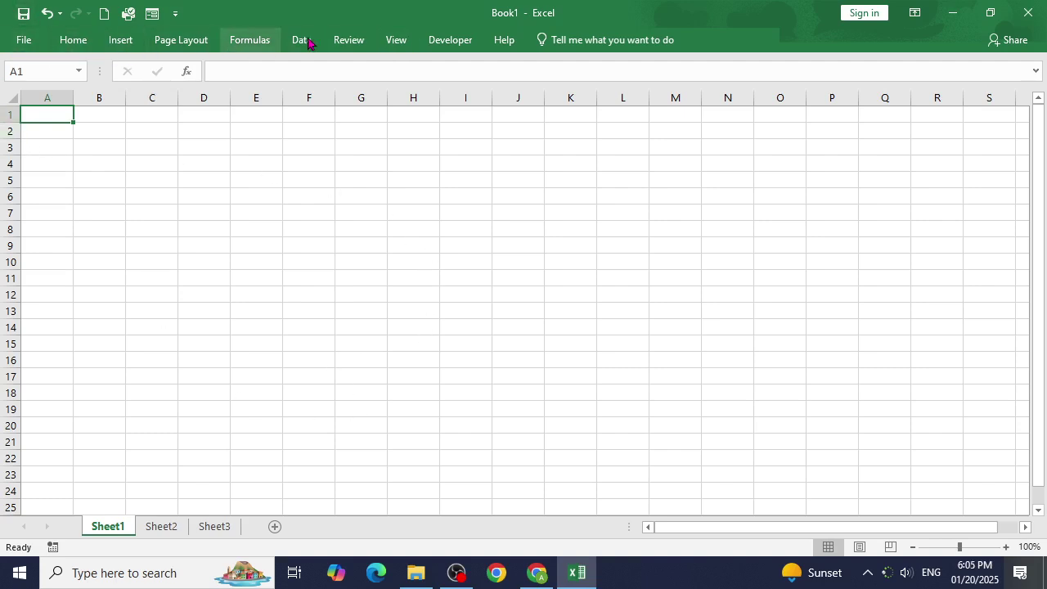
# Set the ribbon display to Show Tabs and Commands and switch it to Auto-hide Ribbon.
pyautogui.click(913, 12)
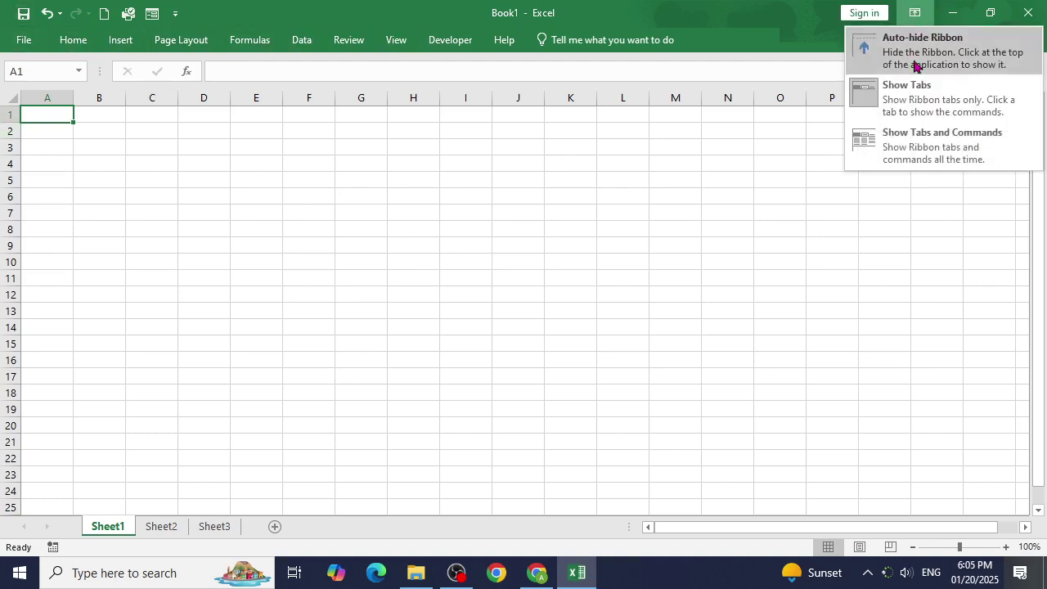
pyautogui.click(927, 145)
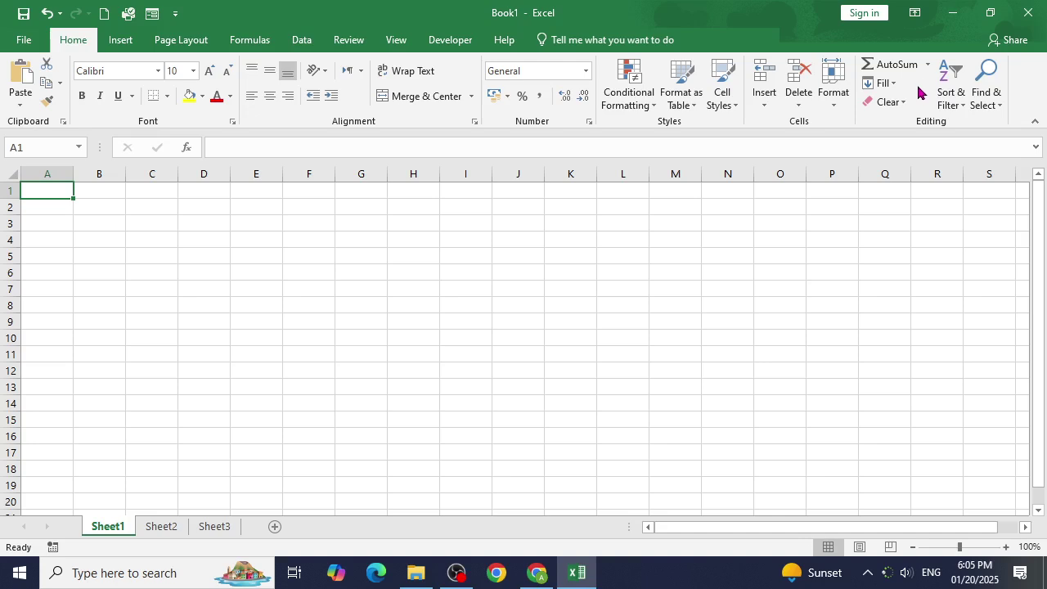
pyautogui.click(914, 13)
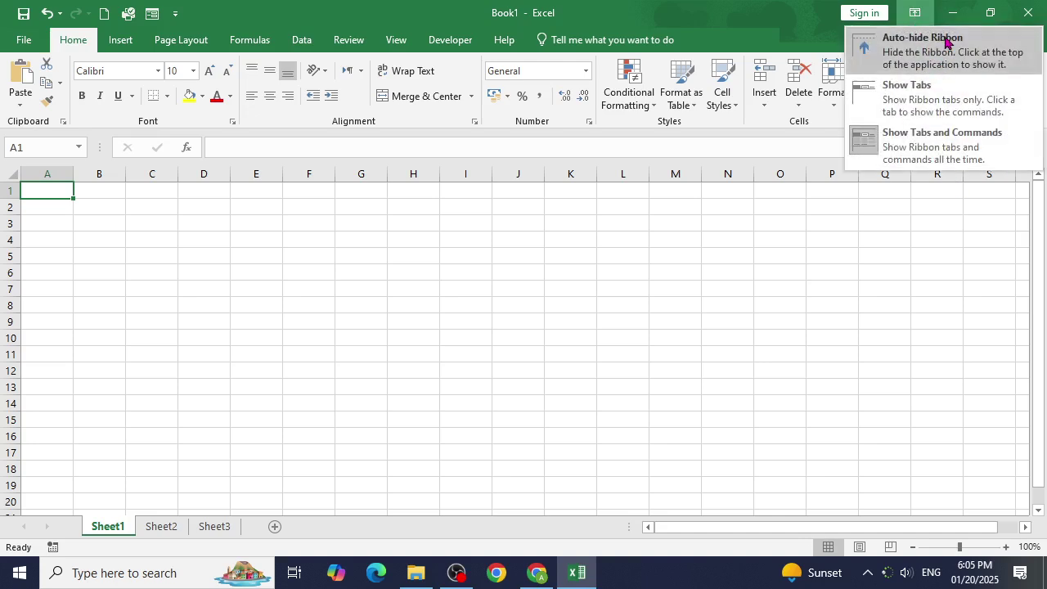
pyautogui.click(946, 43)
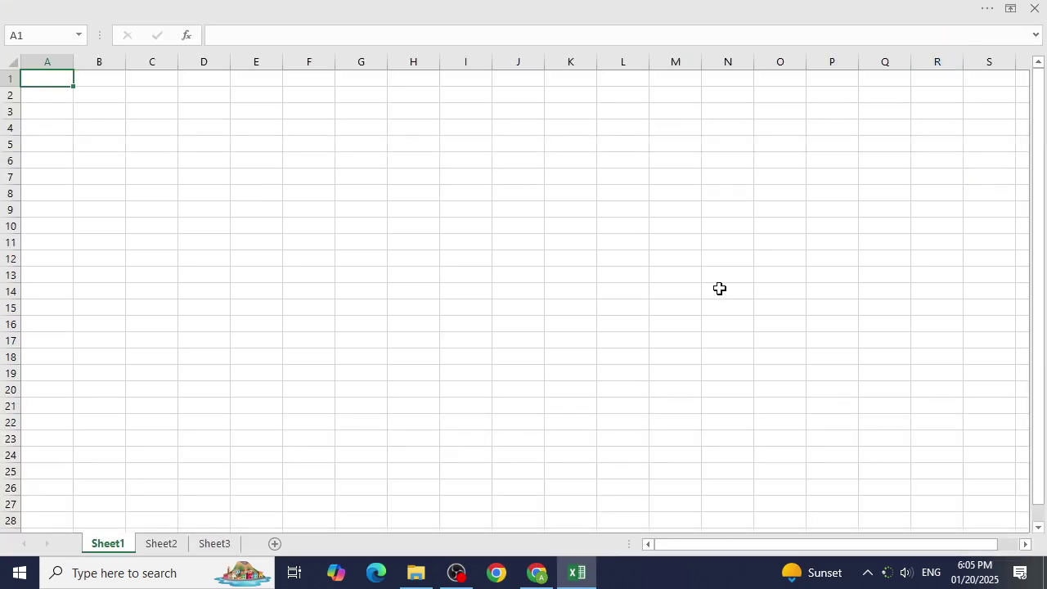
# Temporarily reveal the auto-hidden ribbon and set its display to Show Tabs and Commands.
pyautogui.click(1011, 10)
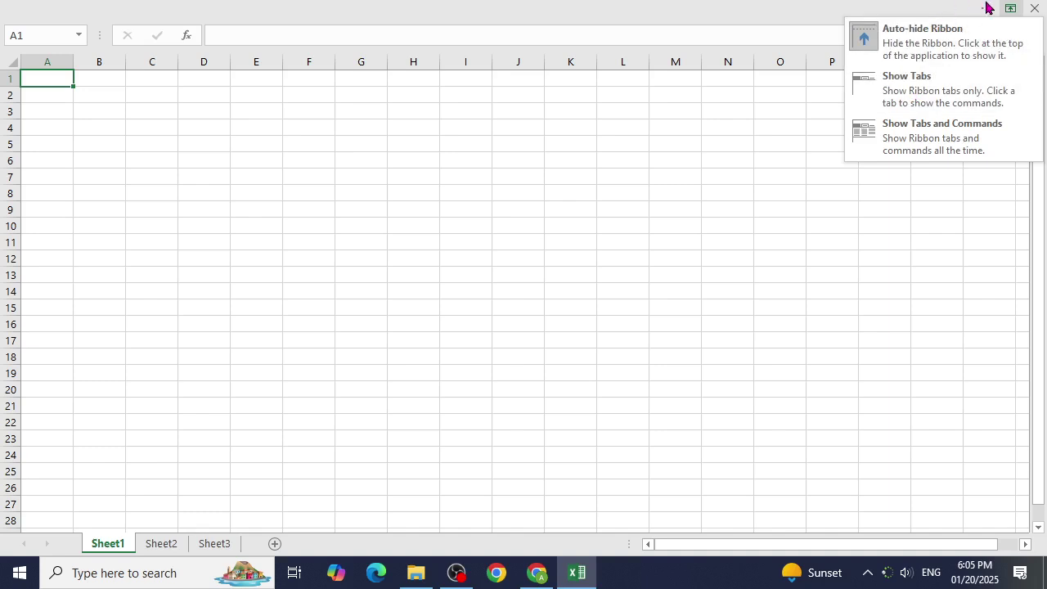
pyautogui.click(937, 310)
pyautogui.click(962, 4)
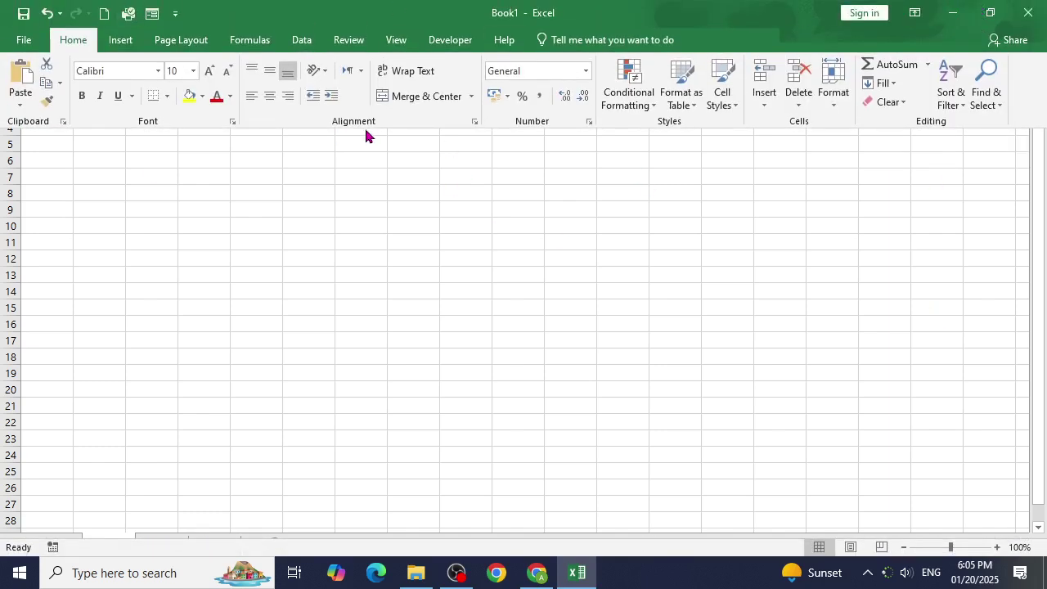
pyautogui.click(915, 12)
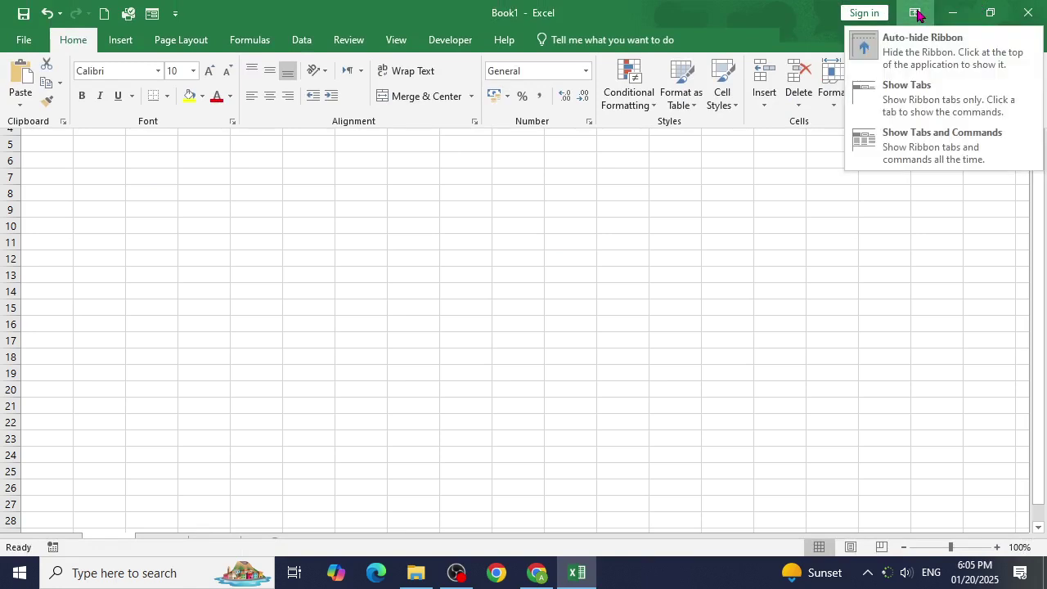
pyautogui.click(931, 157)
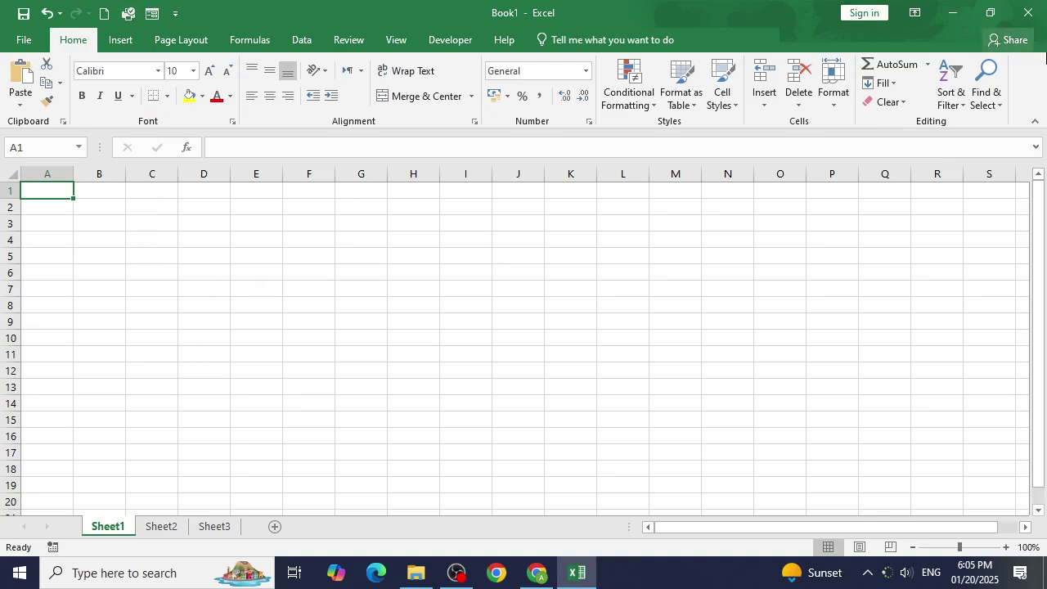
# Examine the lower rows of Sheet1 several times, returning to row 1.
pyautogui.scroll(-4, 1031, 342)
pyautogui.scroll(4, 1031, 342)
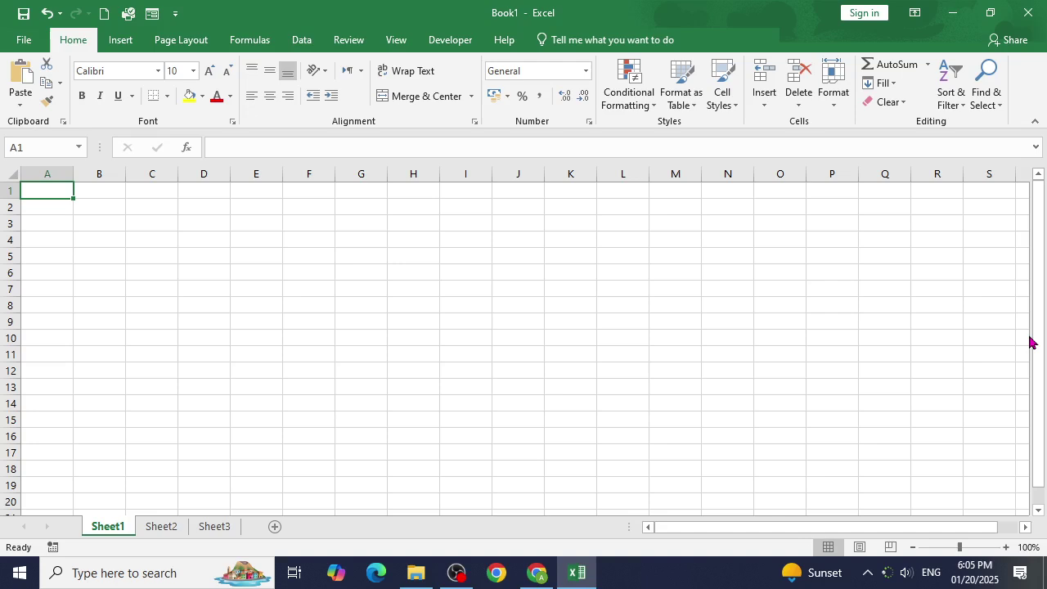
pyautogui.scroll(-5, 1030, 342)
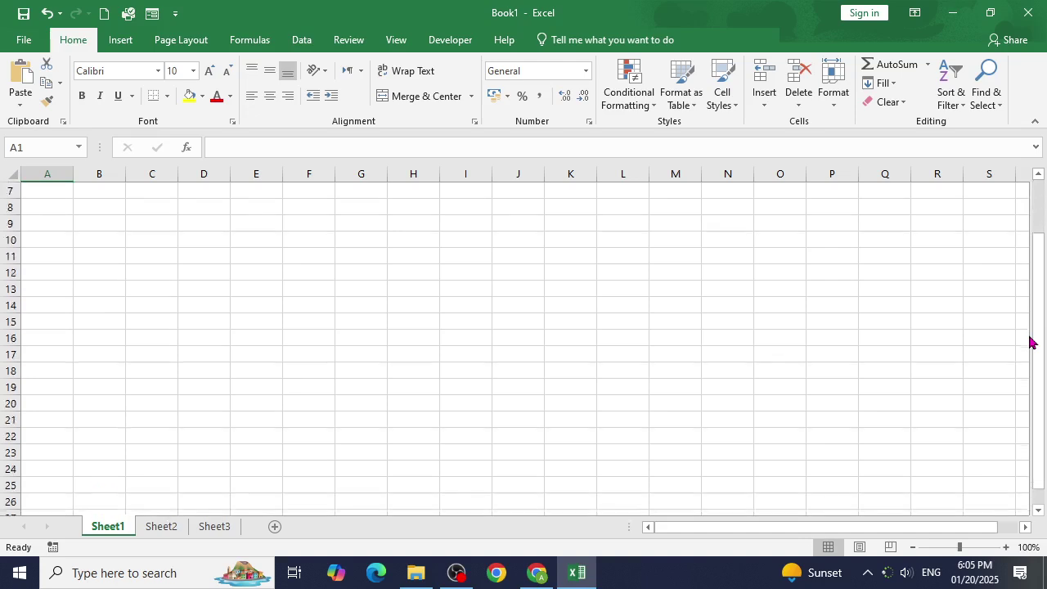
pyautogui.scroll(5, 1031, 342)
pyautogui.scroll(-5, 1031, 342)
pyautogui.scroll(5, 1030, 337)
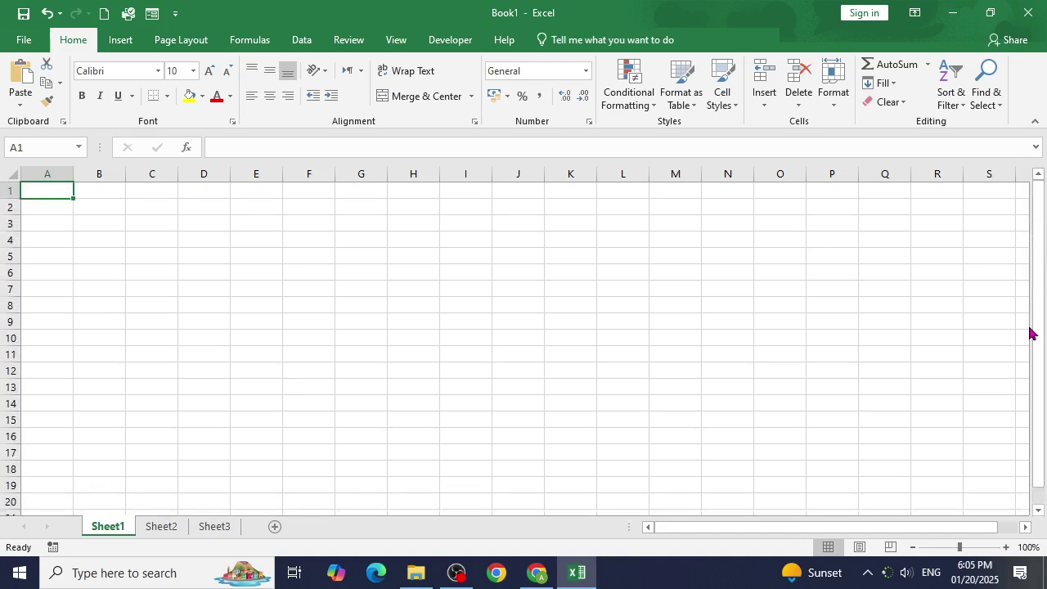
pyautogui.scroll(-8, 1030, 333)
pyautogui.scroll(8, 1031, 333)
pyautogui.scroll(-7, 1030, 333)
pyautogui.scroll(7, 1031, 333)
pyautogui.scroll(-6, 1032, 331)
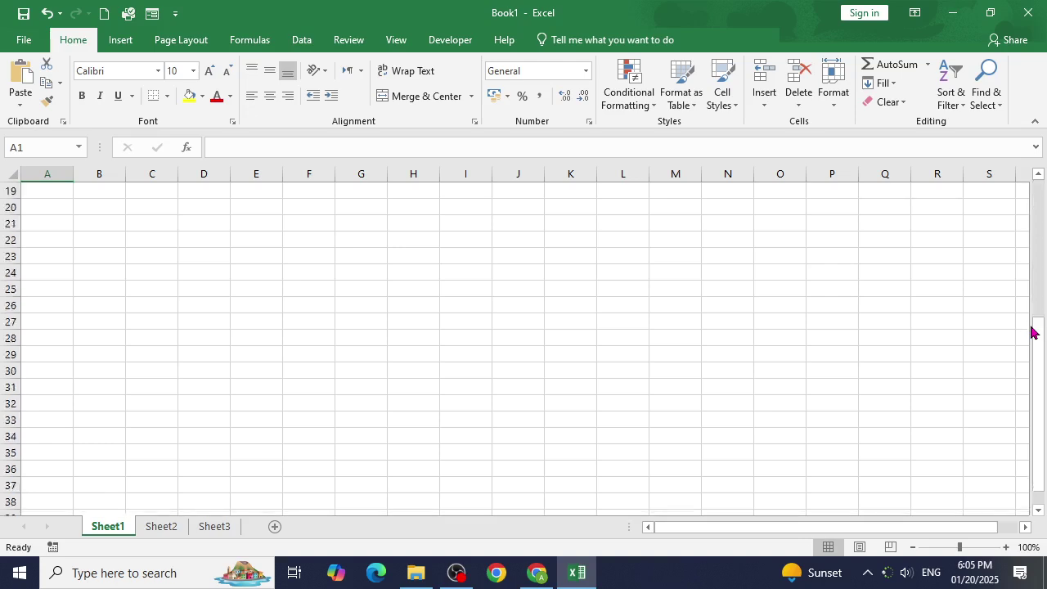
pyautogui.scroll(6, 1032, 330)
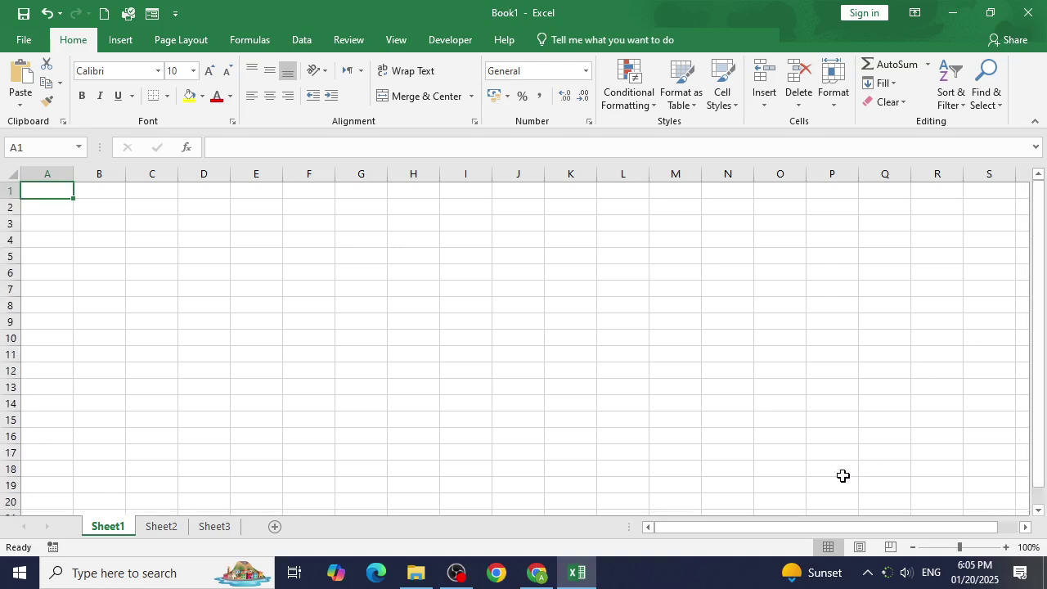
# Rename the Sheet1 worksheet as Jan.
pyautogui.moveTo(817, 530); pyautogui.dragTo(685, 532)
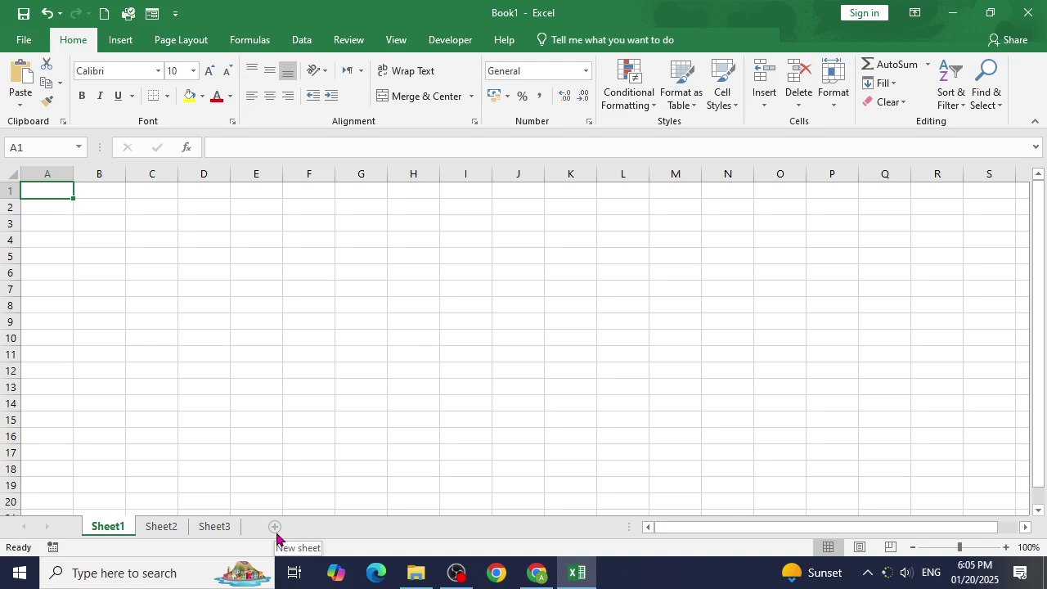
pyautogui.rightClick(115, 531)
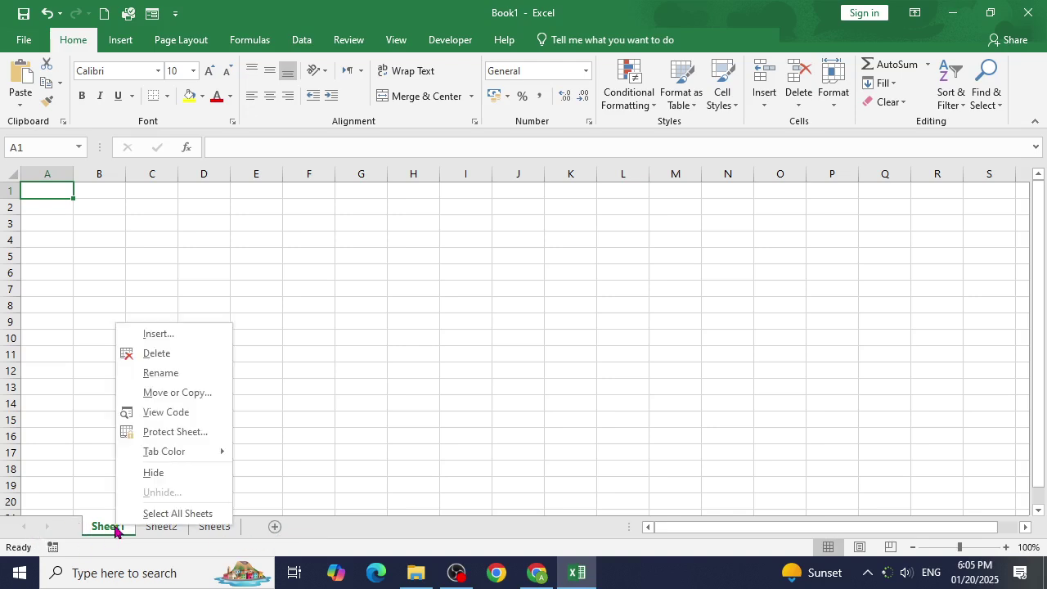
pyautogui.click(162, 373)
pyautogui.write('Jan')
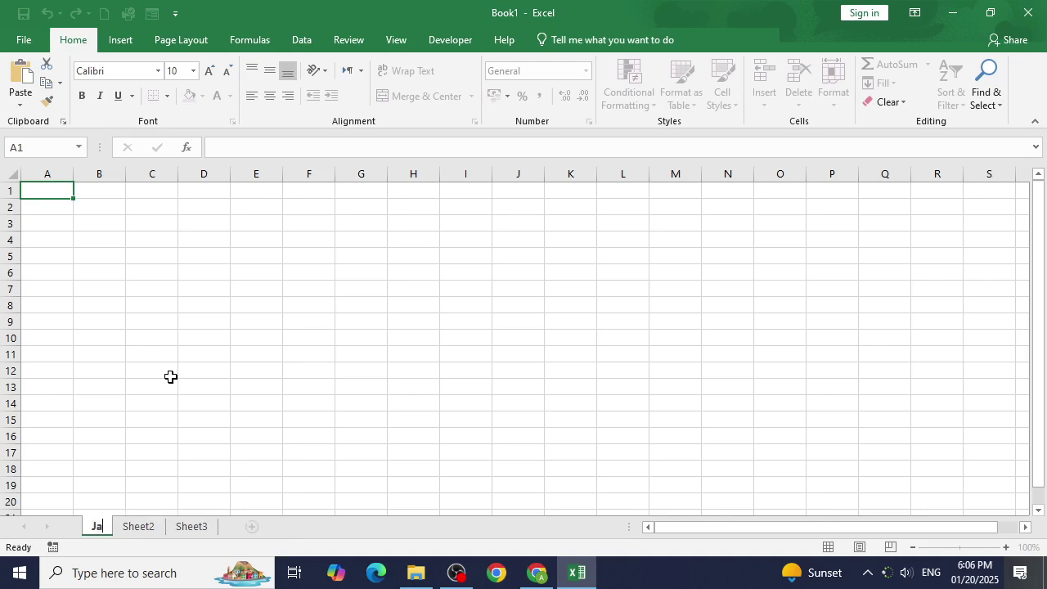
# Rename the Sheet2 worksheet as feb and switch to Sheet3.
pyautogui.click(142, 529)
pyautogui.rightClick(143, 528)
pyautogui.click(173, 373)
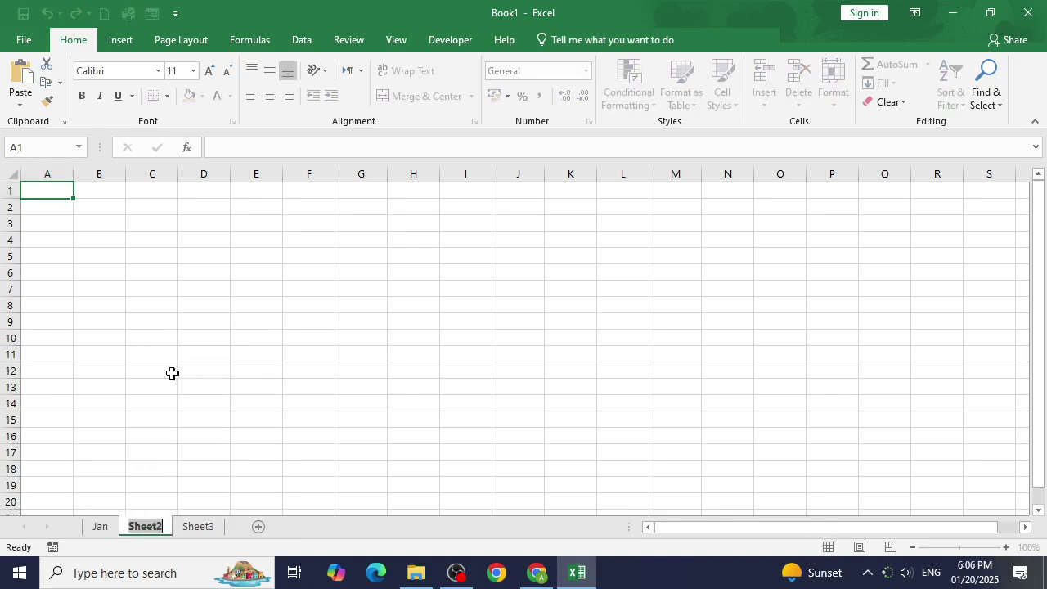
pyautogui.write('feb')
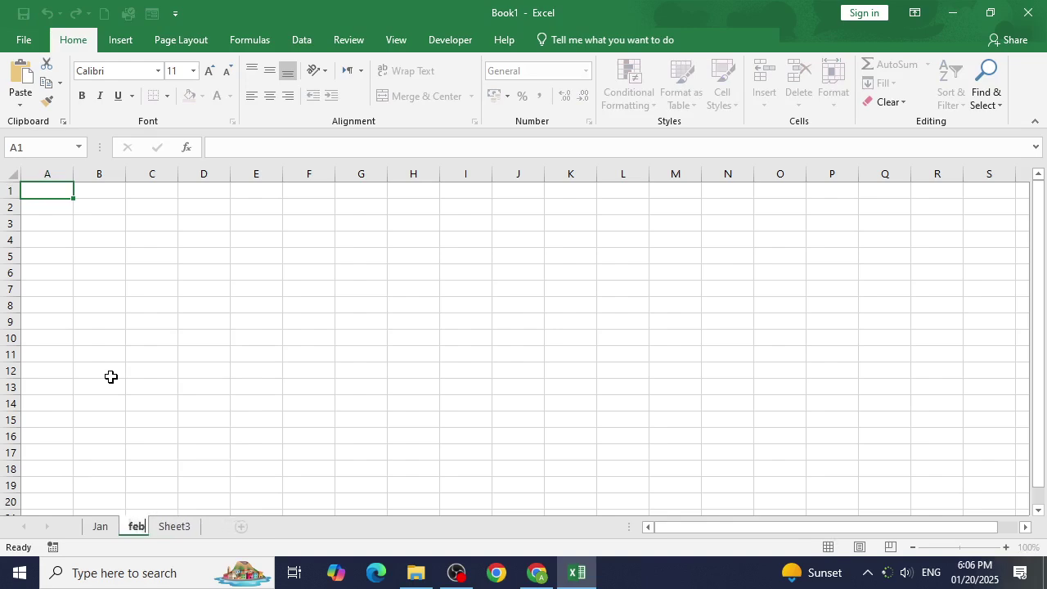
pyautogui.click(181, 527)
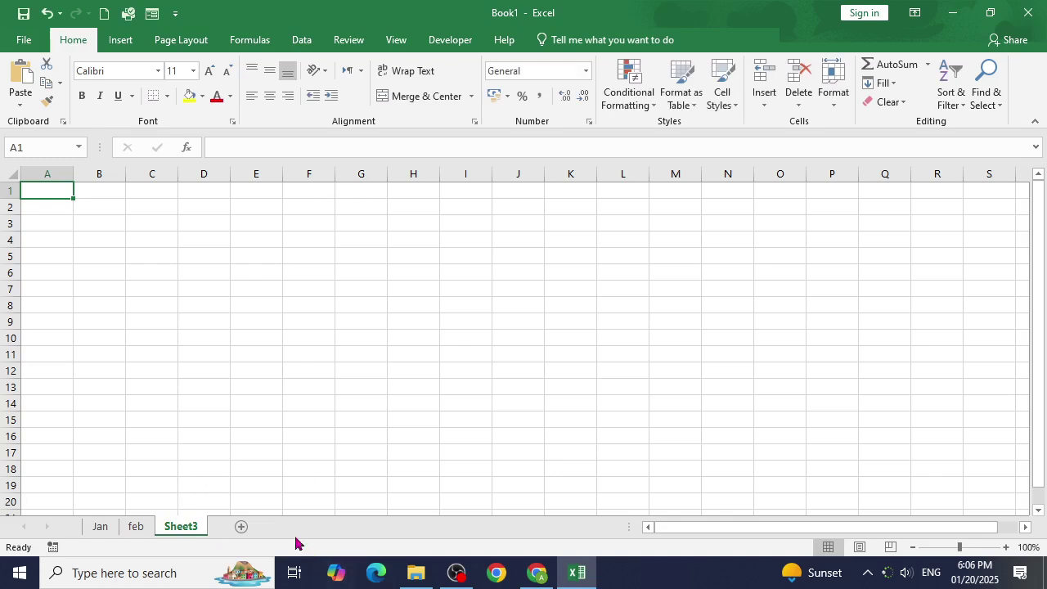
# Delete the Jan worksheet permanently, moving the confirmation dialog higher before accepting it.
pyautogui.click(96, 530)
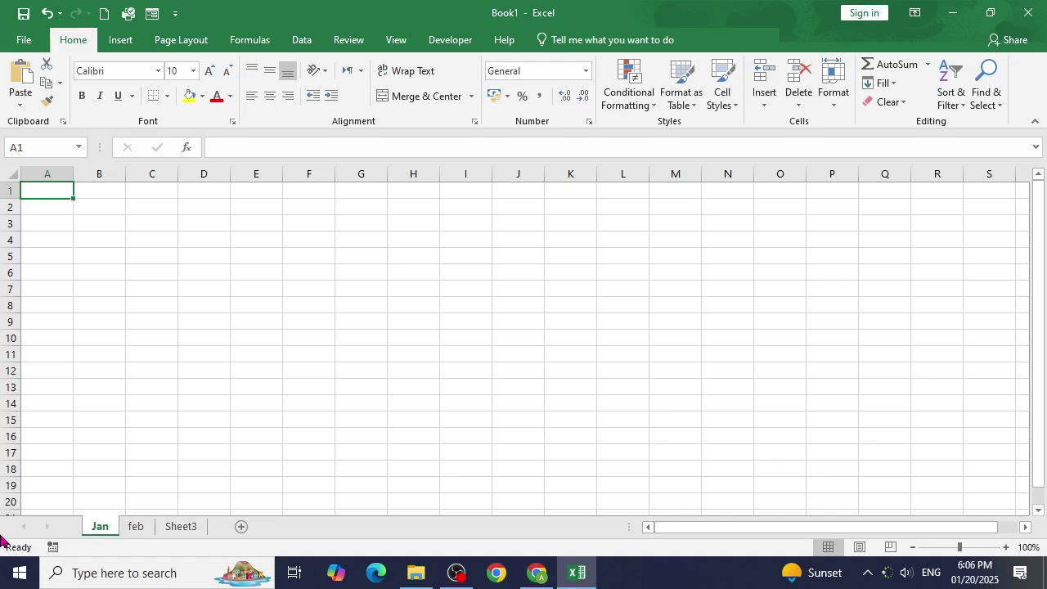
pyautogui.rightClick(101, 528)
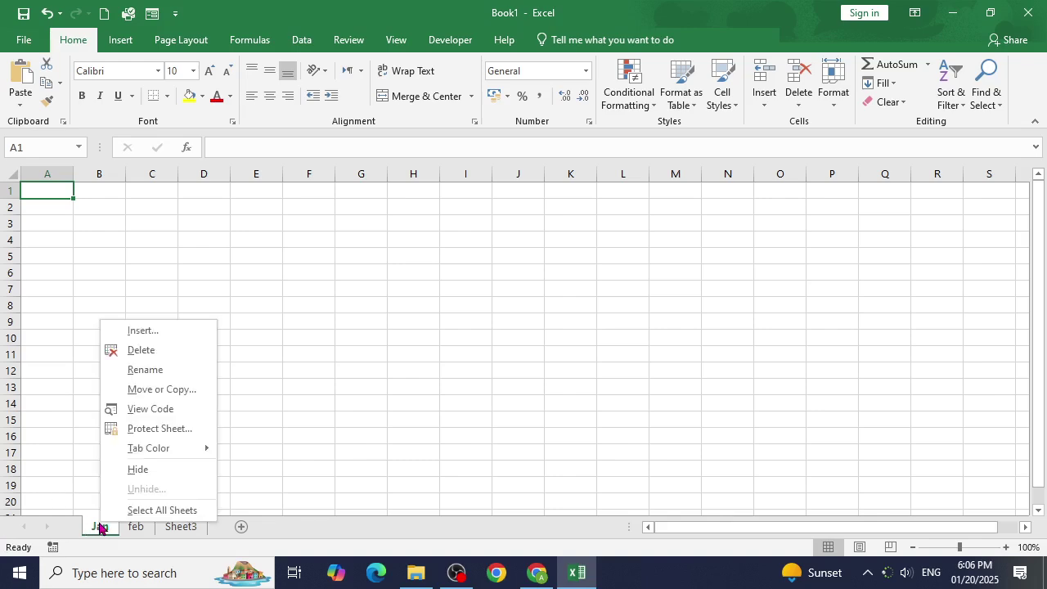
pyautogui.click(159, 357)
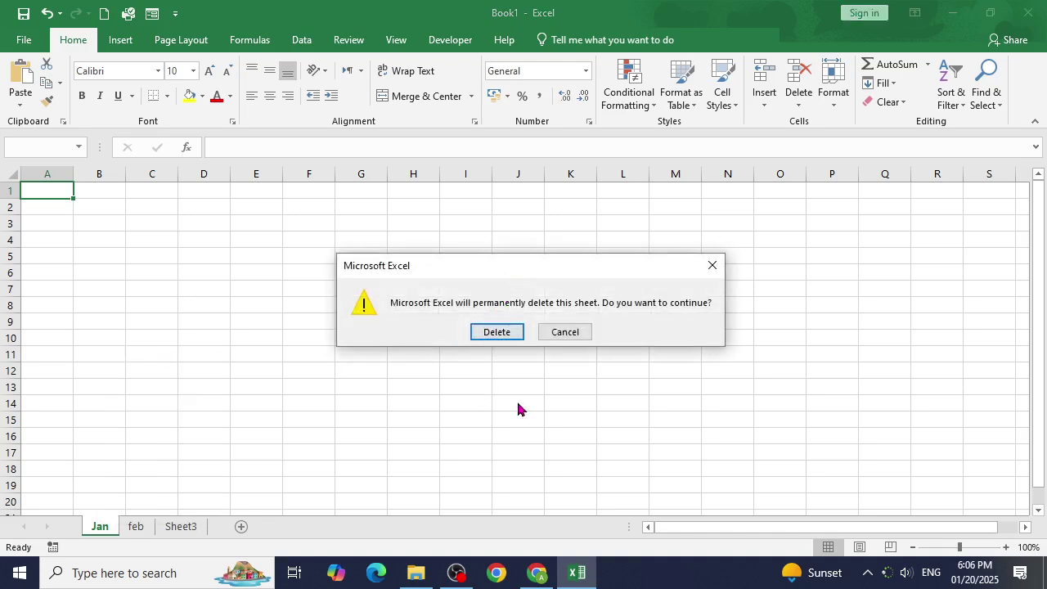
pyautogui.moveTo(553, 271); pyautogui.dragTo(553, 164)
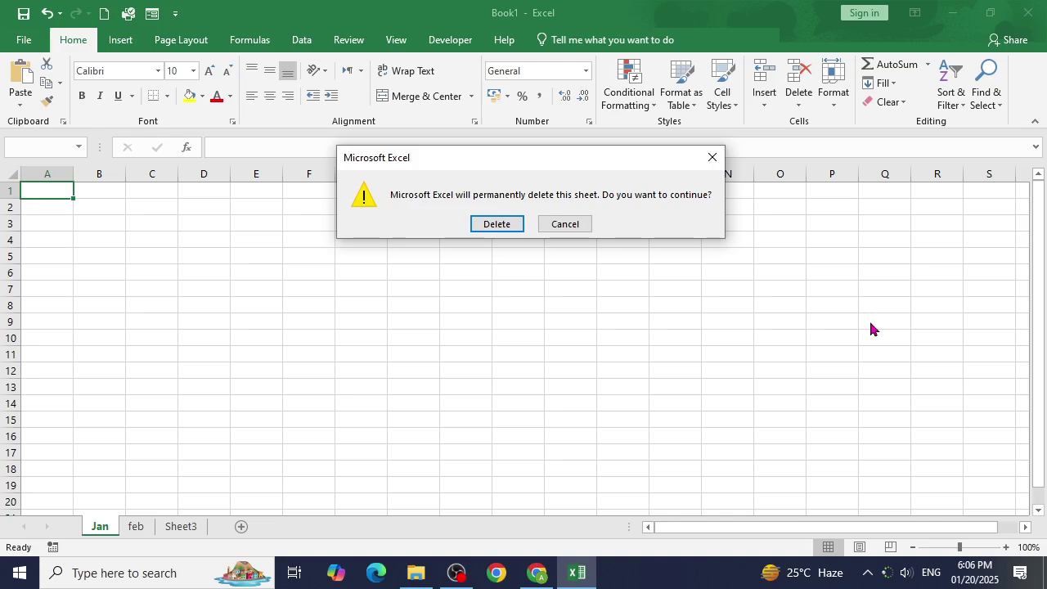
pyautogui.click(481, 224)
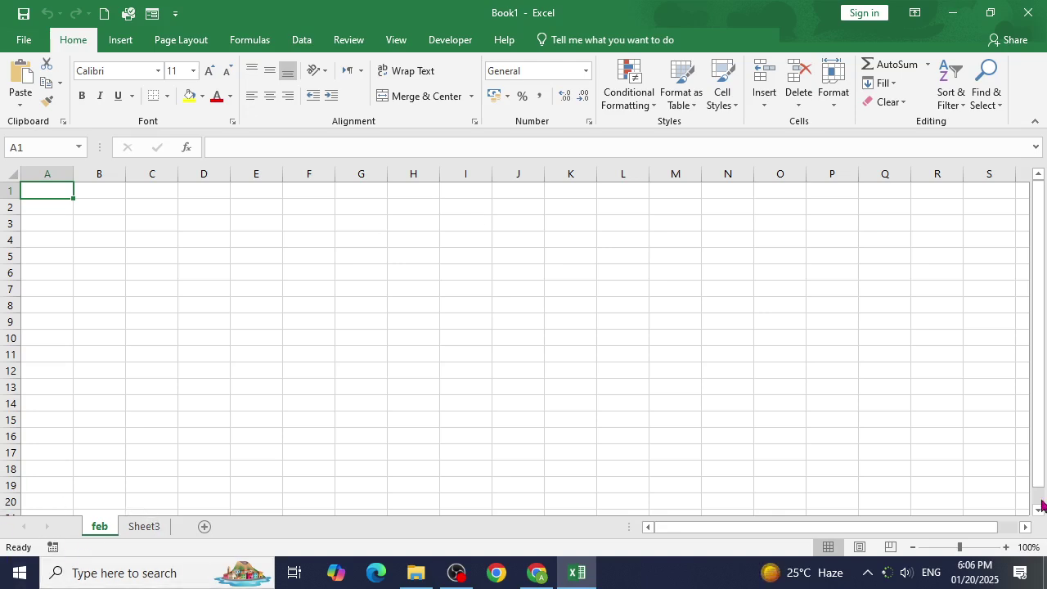
# Magnify the feb worksheet step by step to more than 200%.
pyautogui.click(1004, 548)
pyautogui.click(1005, 548)
pyautogui.click(1005, 547)
pyautogui.click(1005, 547)
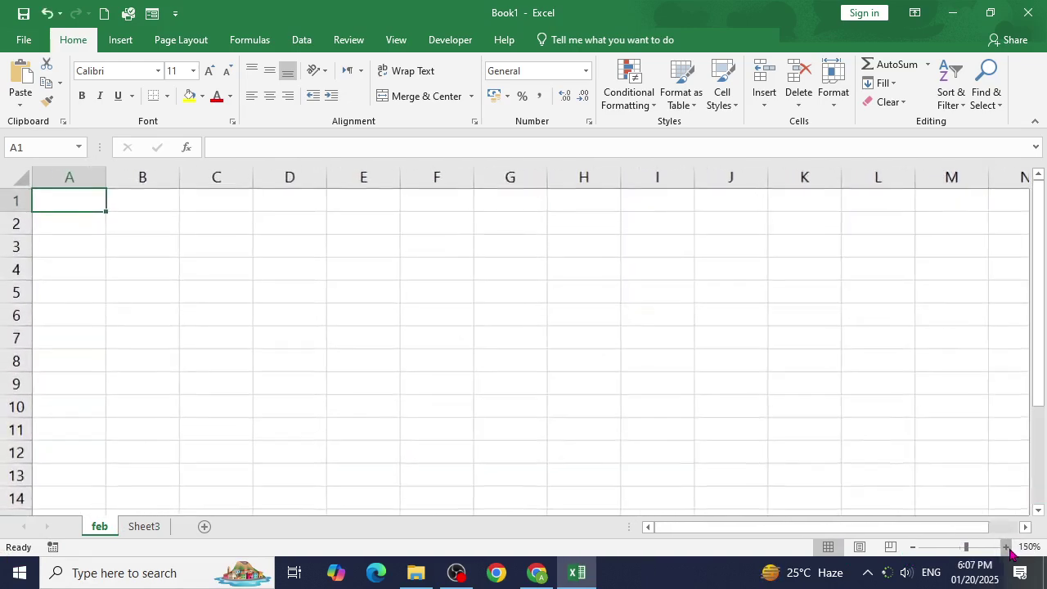
pyautogui.click(1006, 547)
pyautogui.click(1005, 547)
pyautogui.click(1006, 547)
pyautogui.click(1005, 547)
pyautogui.click(1005, 547)
pyautogui.click(1005, 548)
pyautogui.click(1008, 548)
pyautogui.click(1008, 548)
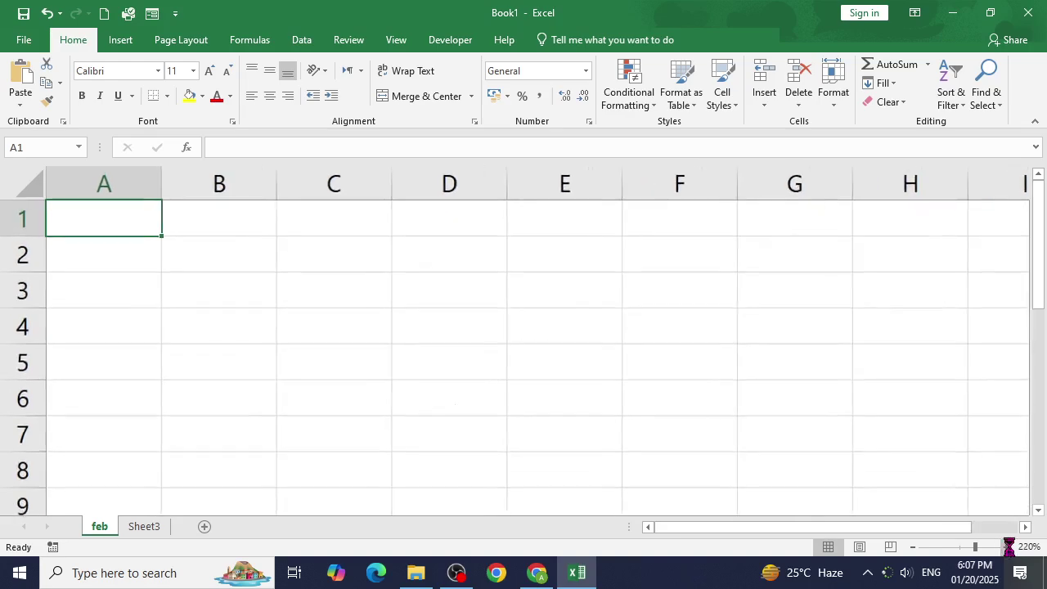
pyautogui.click(1008, 548)
# Return the feb worksheet's zoom to 100% and glance over its rows, ending at row 1.
pyautogui.click(916, 549)
pyautogui.click(916, 549)
pyautogui.click(917, 549)
pyautogui.click(917, 553)
pyautogui.click(918, 553)
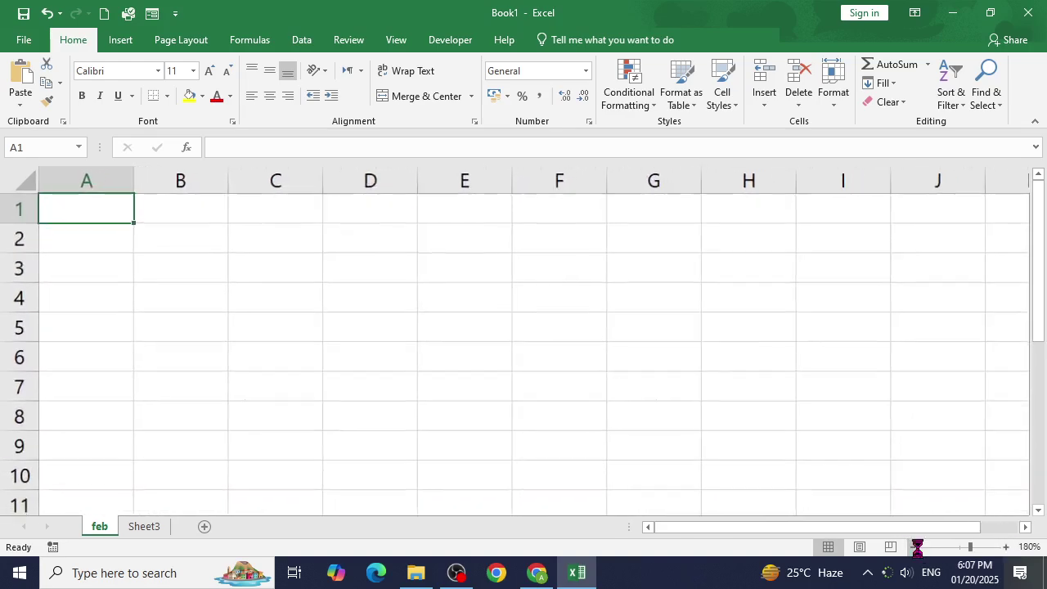
pyautogui.click(917, 553)
pyautogui.click(918, 553)
pyautogui.click(918, 553)
pyautogui.click(918, 553)
pyautogui.click(918, 553)
pyautogui.click(918, 553)
pyautogui.click(918, 553)
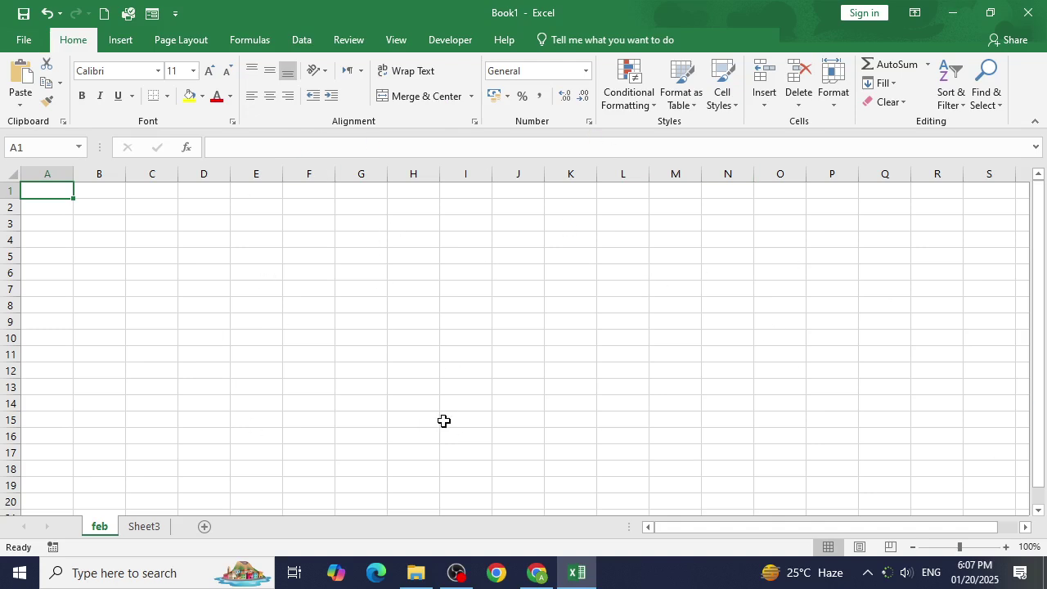
pyautogui.scroll(-5, 383, 310)
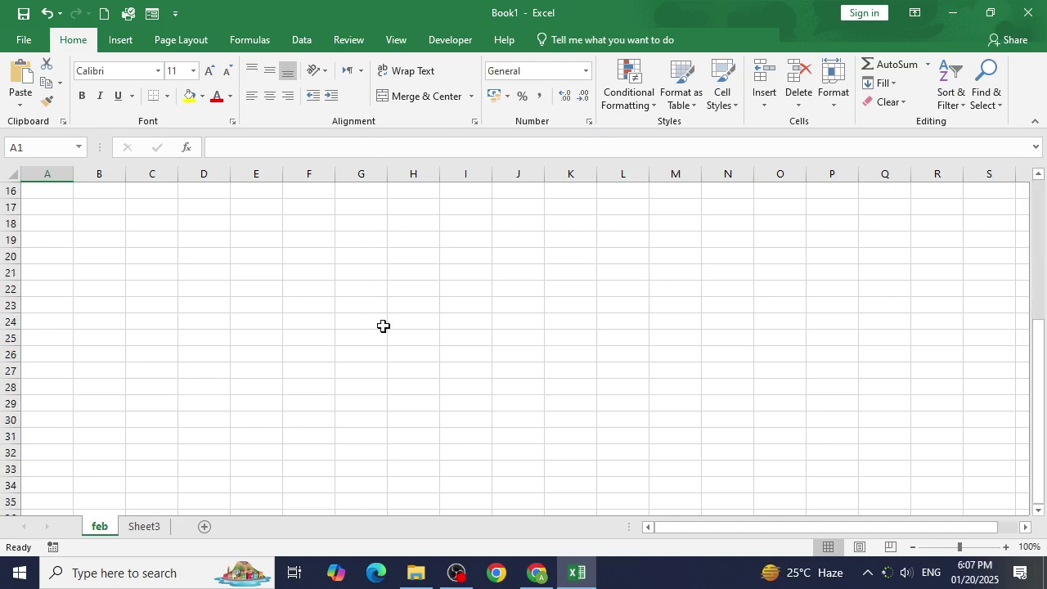
pyautogui.scroll(5, 387, 328)
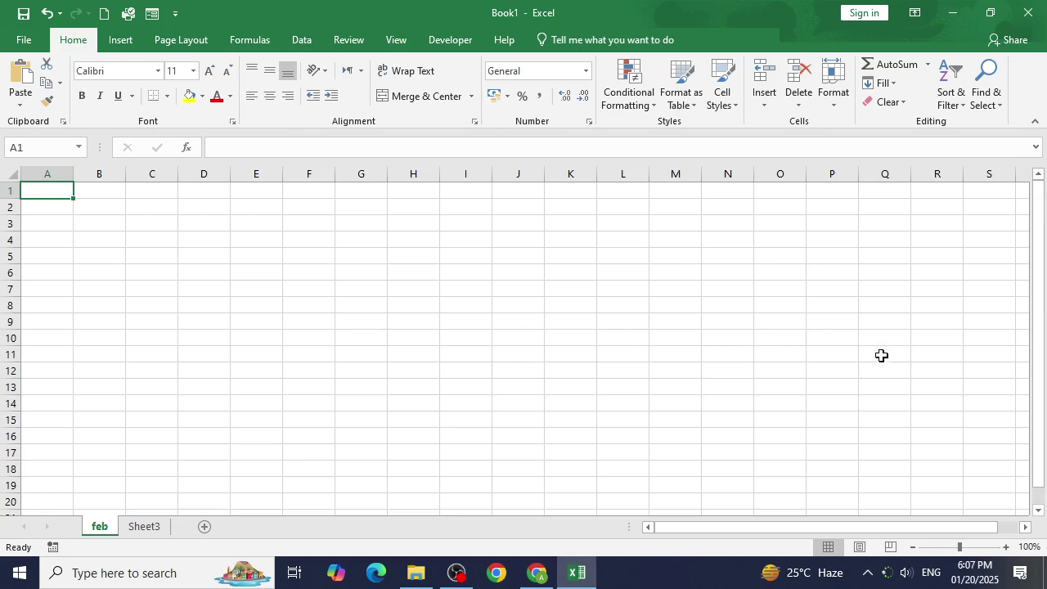
# Reduce the feb worksheet's zoom to 80% and look through its rows down past row 550.
pyautogui.click(914, 547)
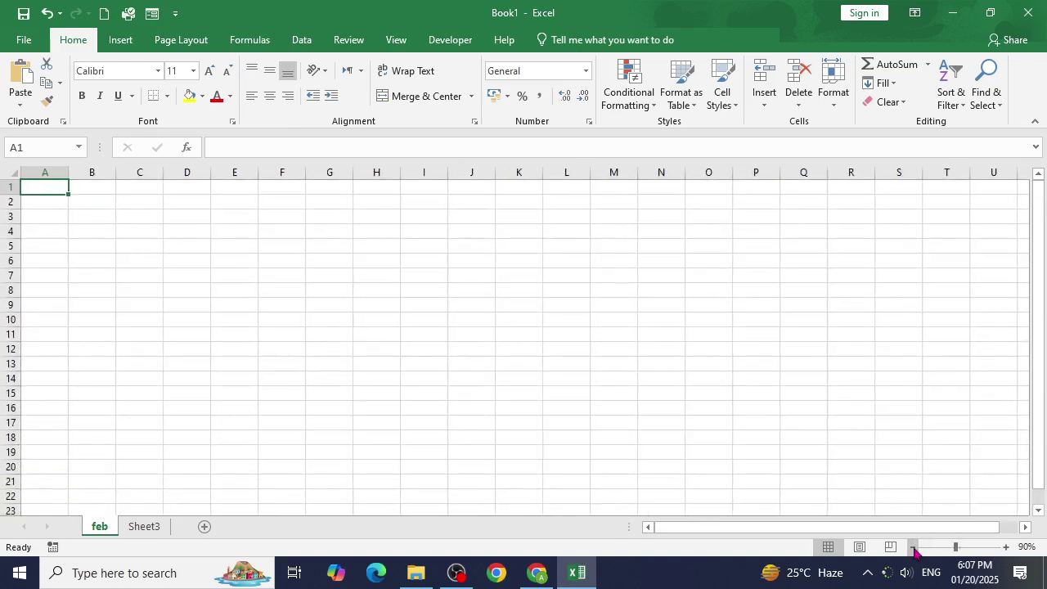
pyautogui.click(914, 547)
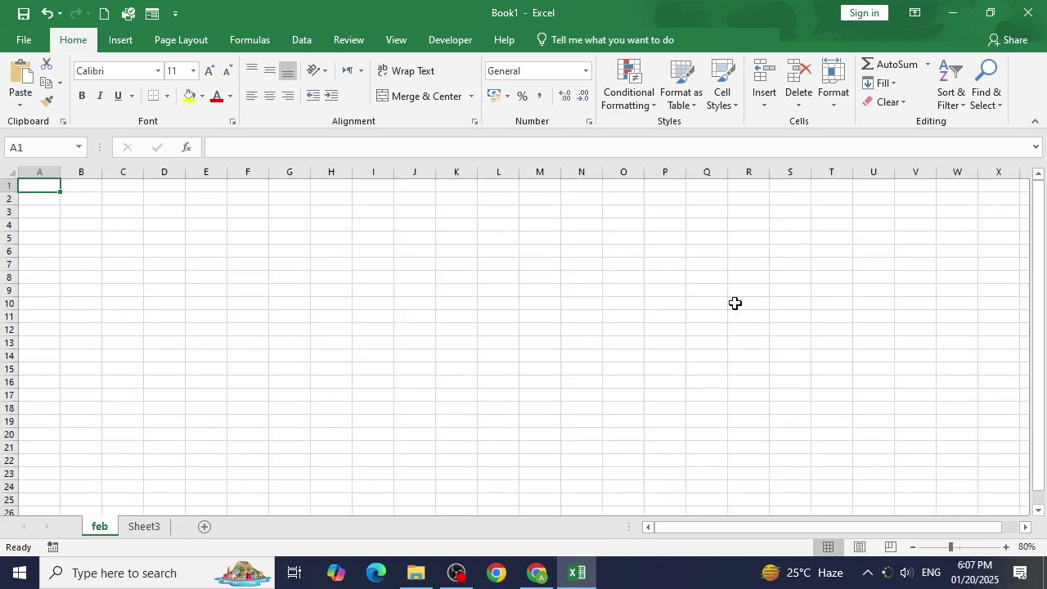
pyautogui.scroll(-20, 734, 304)
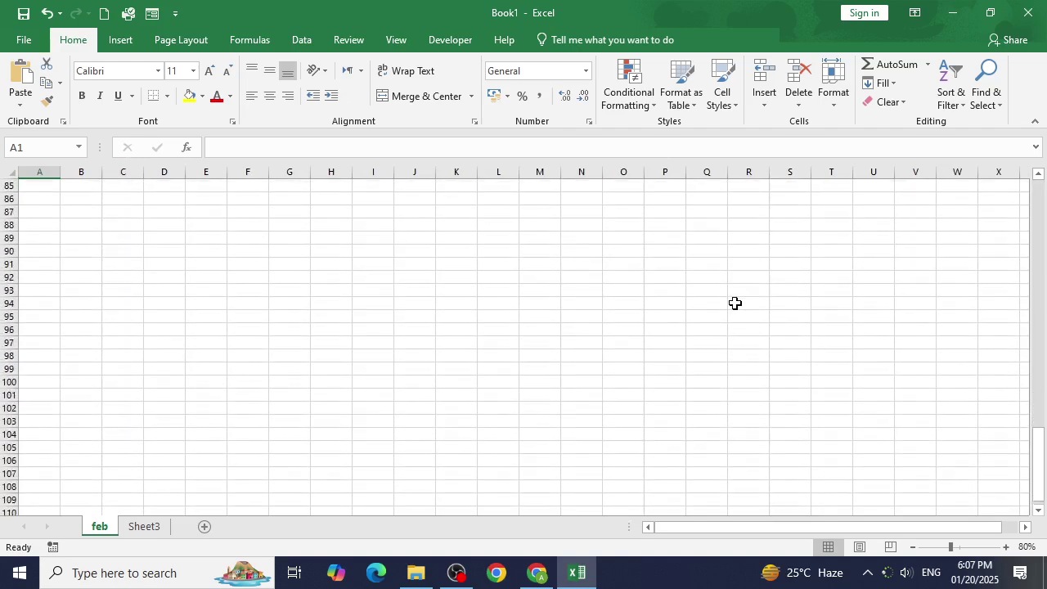
pyautogui.scroll(-20, 735, 304)
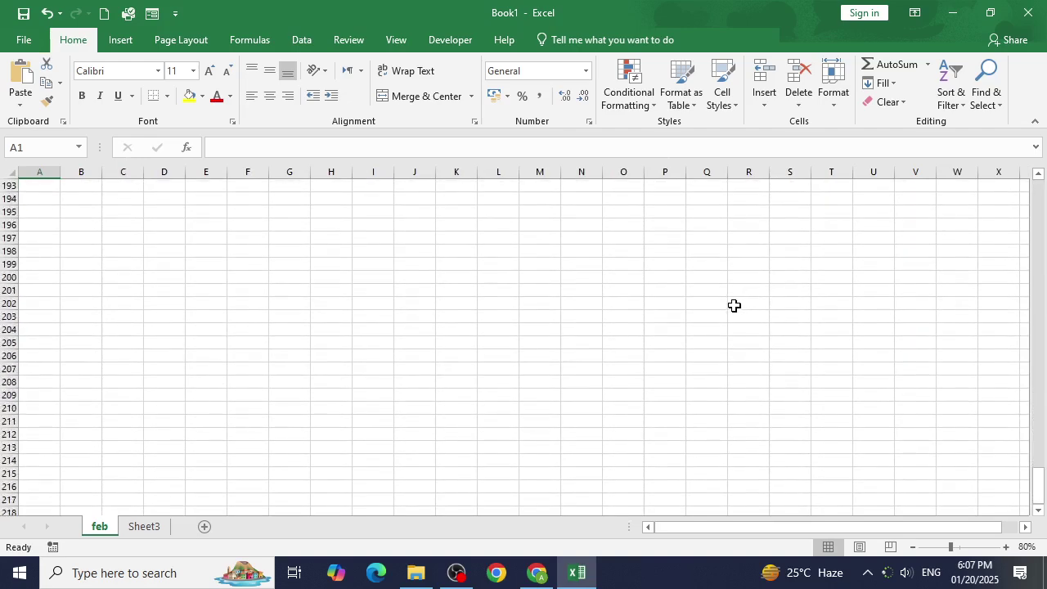
pyautogui.scroll(-20, 735, 305)
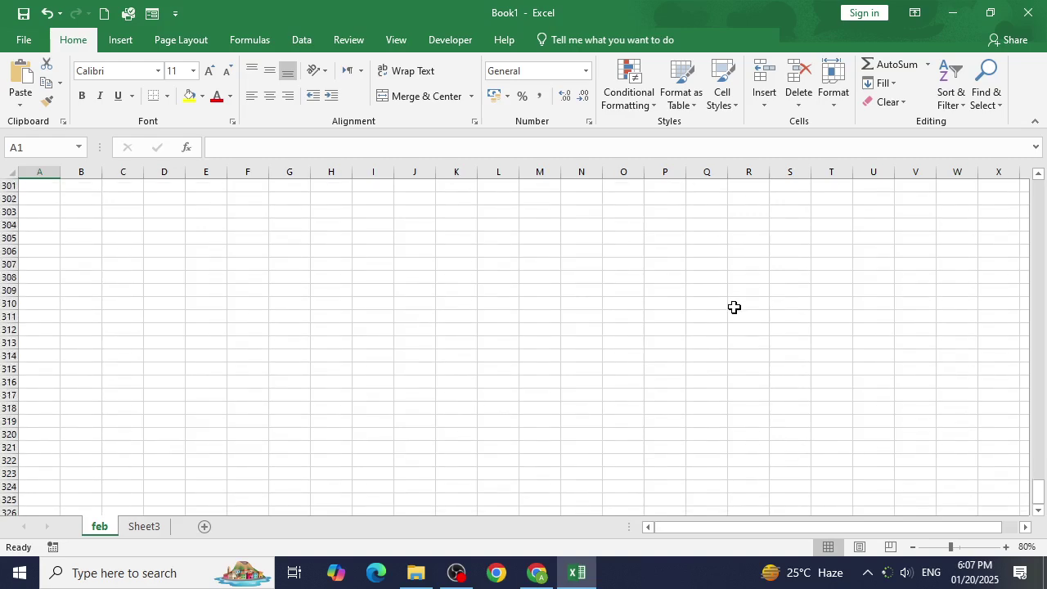
pyautogui.scroll(-20, 734, 307)
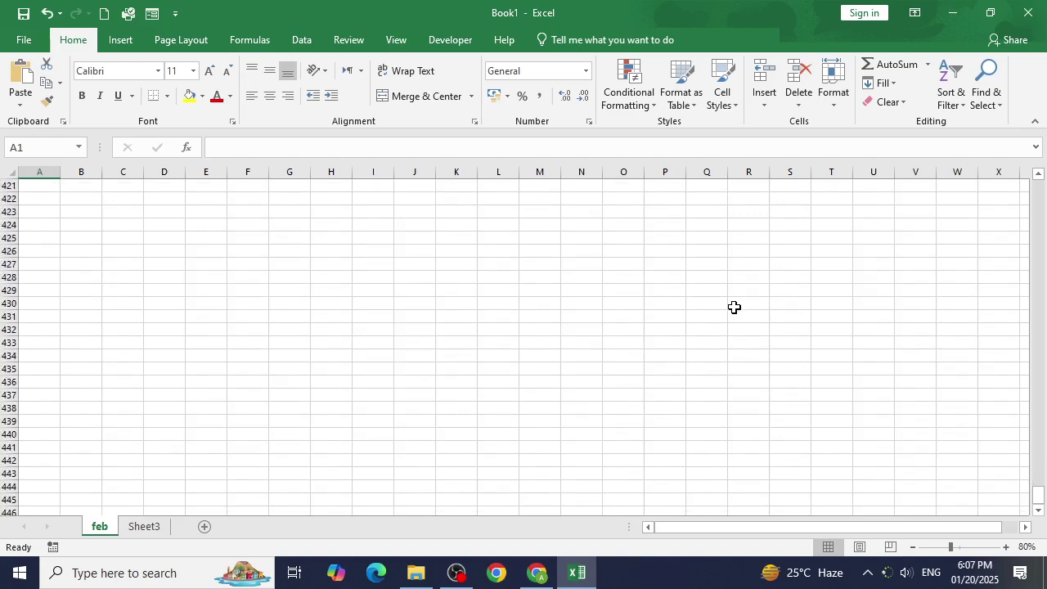
pyautogui.scroll(-20, 735, 306)
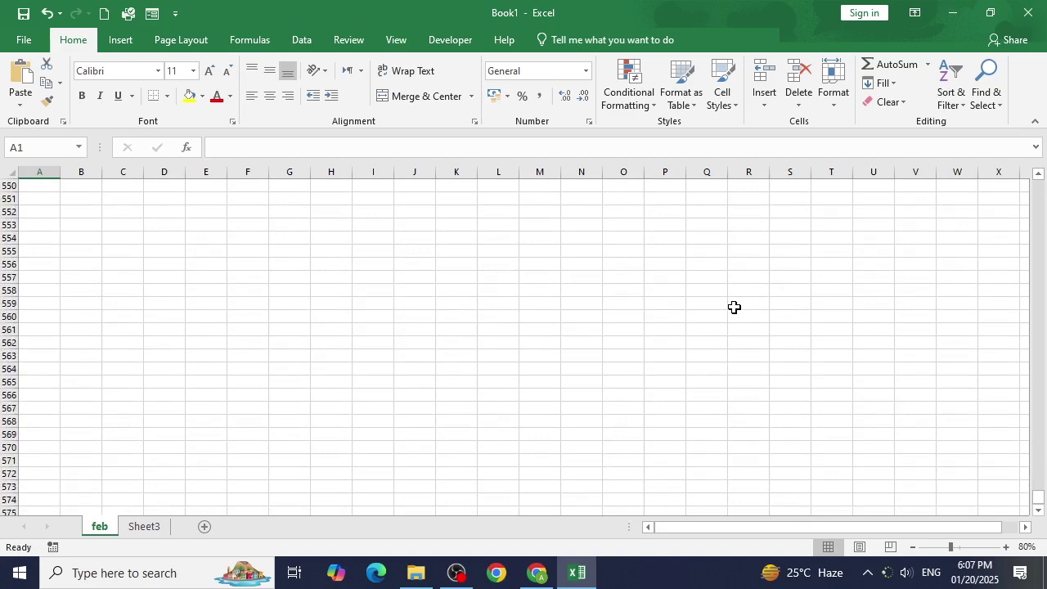
# Jump to the worksheet's last row in column A, continue to its last column, XFD, and return to cell A1.
pyautogui.hotkey('ctrl', 'Down')
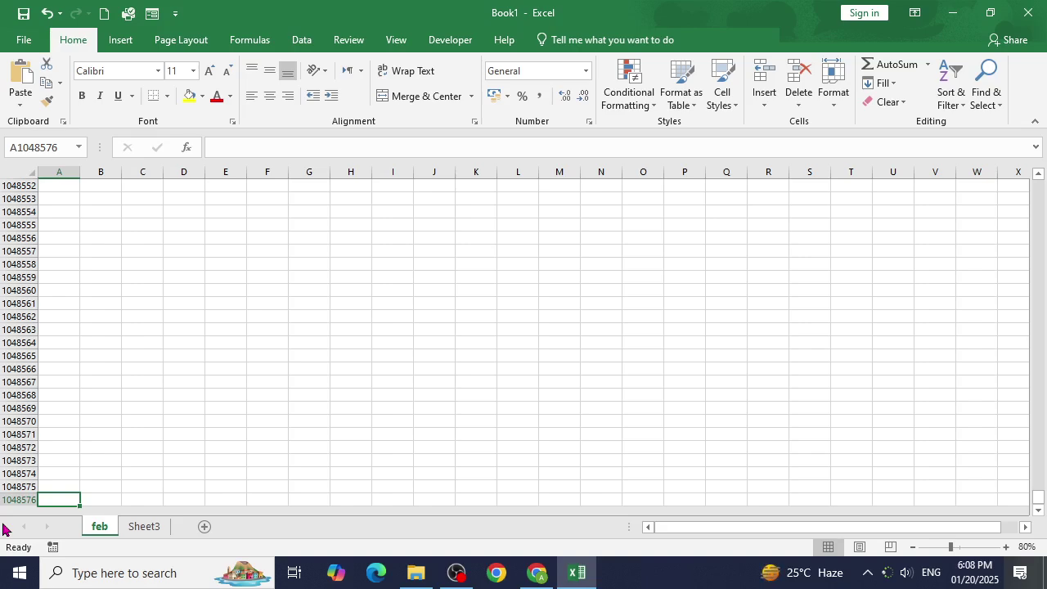
pyautogui.hotkey('ctrl', 'Right')
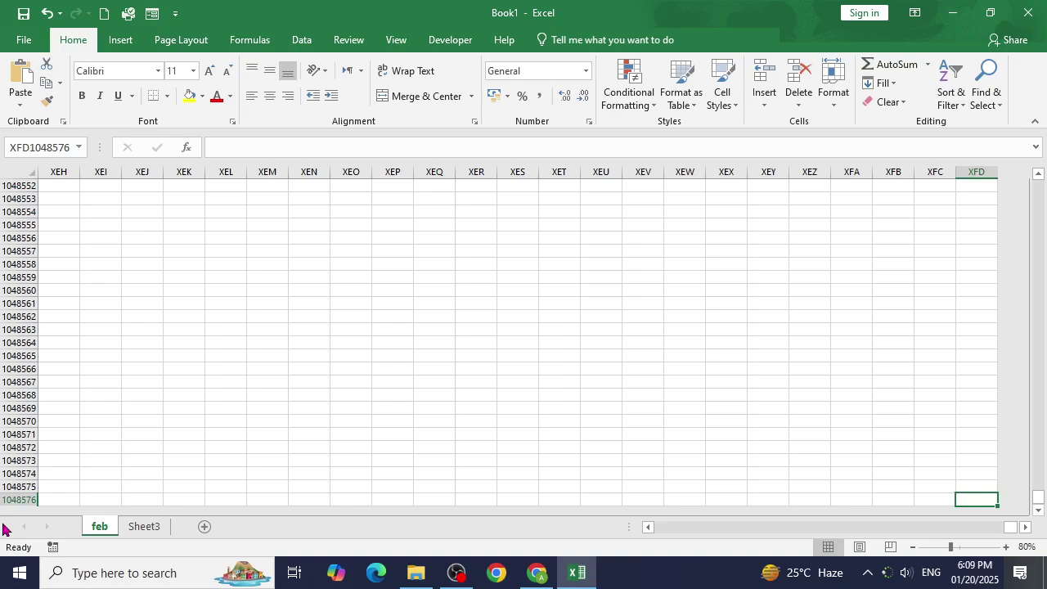
pyautogui.press('Home')
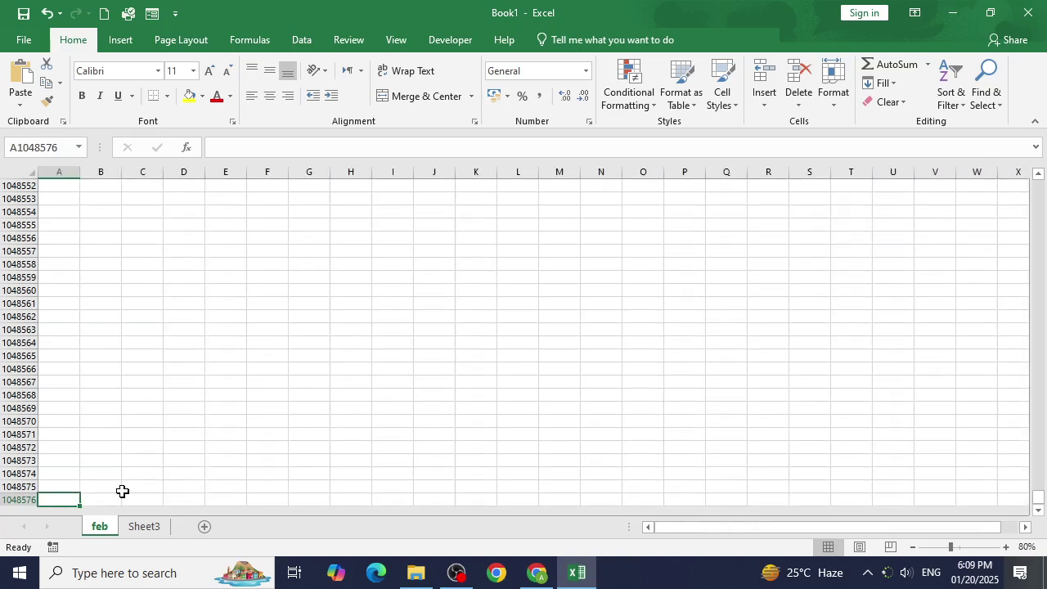
pyautogui.hotkey('ctrl', 'Home')
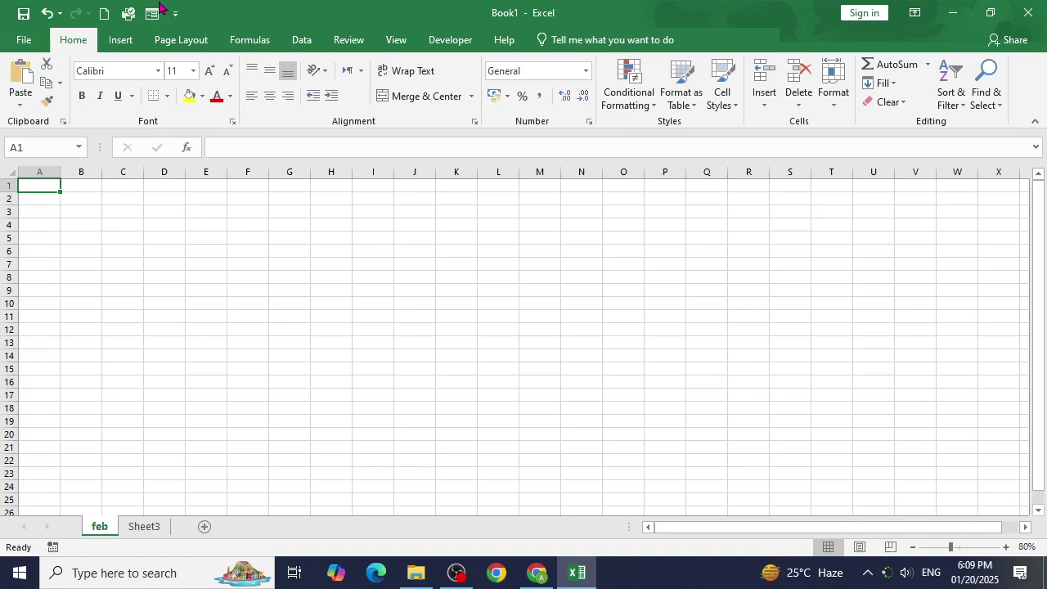
# Switch the feb worksheet to Page Layout view and zoom out to 40% to examine several pages side by side.
pyautogui.click(860, 552)
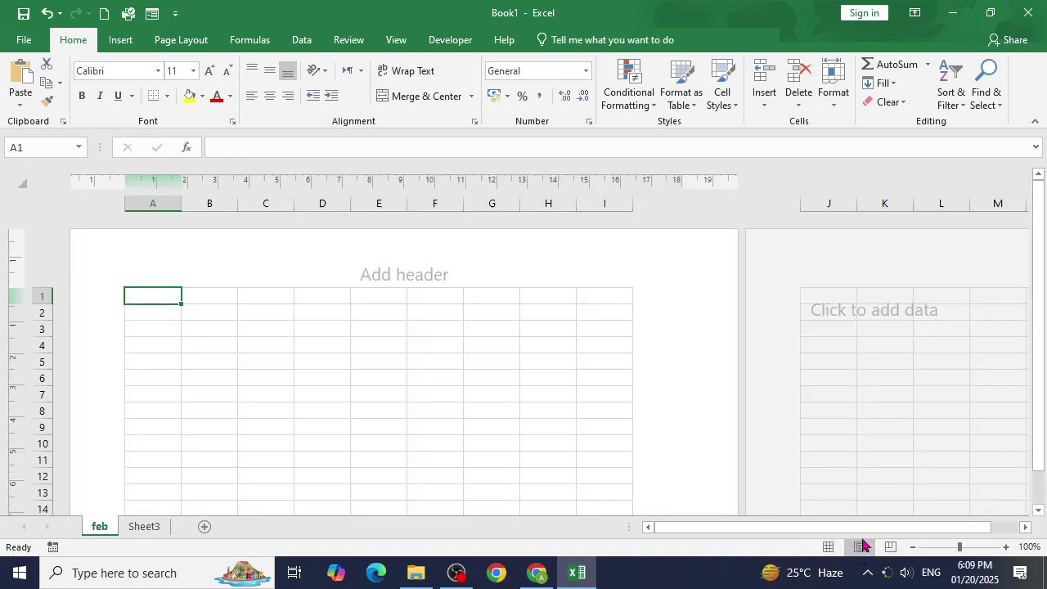
pyautogui.scroll(-14, 611, 360)
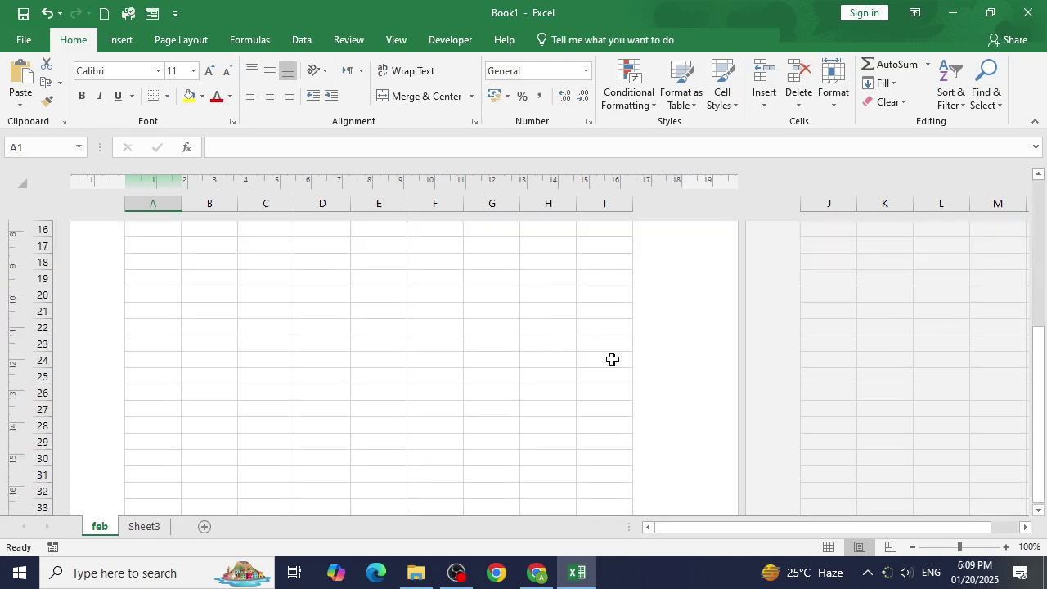
pyautogui.scroll(14, 619, 364)
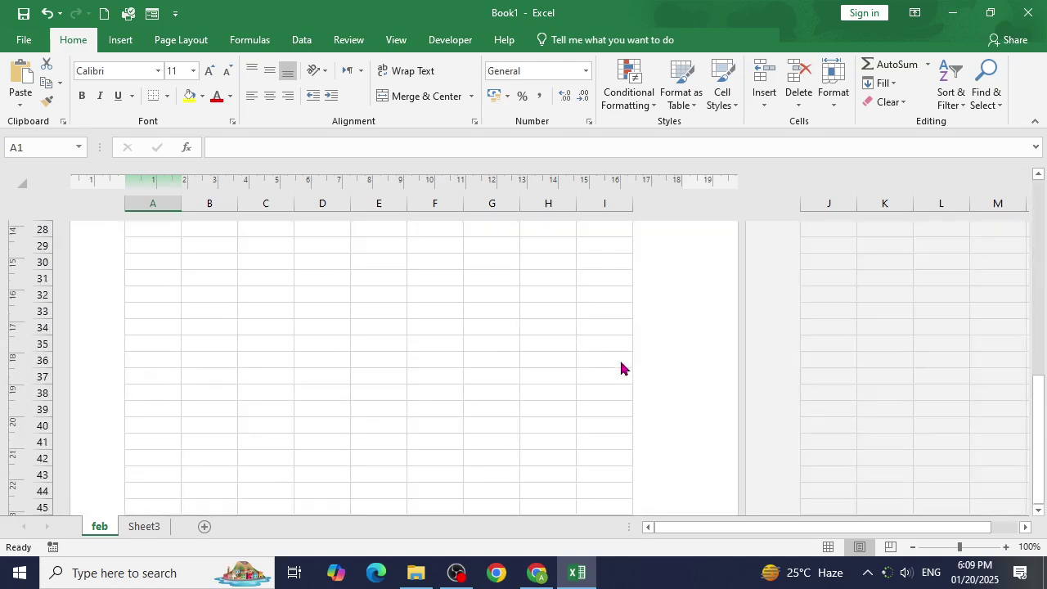
pyautogui.keyDown('ctrl'); pyautogui.scroll(-1, 620, 360); pyautogui.keyUp('ctrl')
pyautogui.keyDown('ctrl'); pyautogui.scroll(-4, 620, 361); pyautogui.keyUp('ctrl')
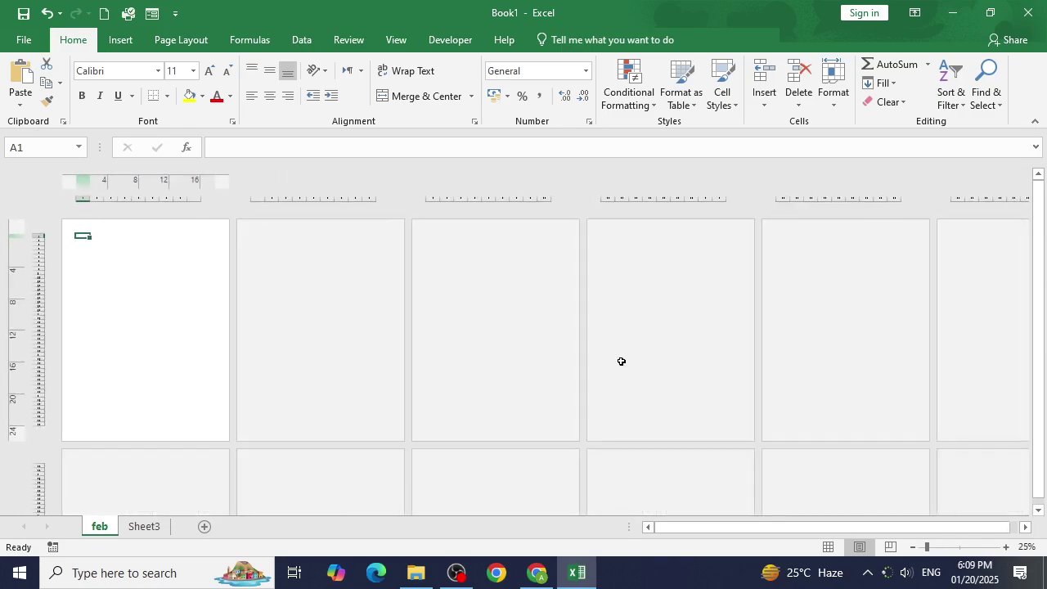
pyautogui.keyDown('ctrl'); pyautogui.scroll(1, 622, 361); pyautogui.keyUp('ctrl')
pyautogui.scroll(-3, 269, 346)
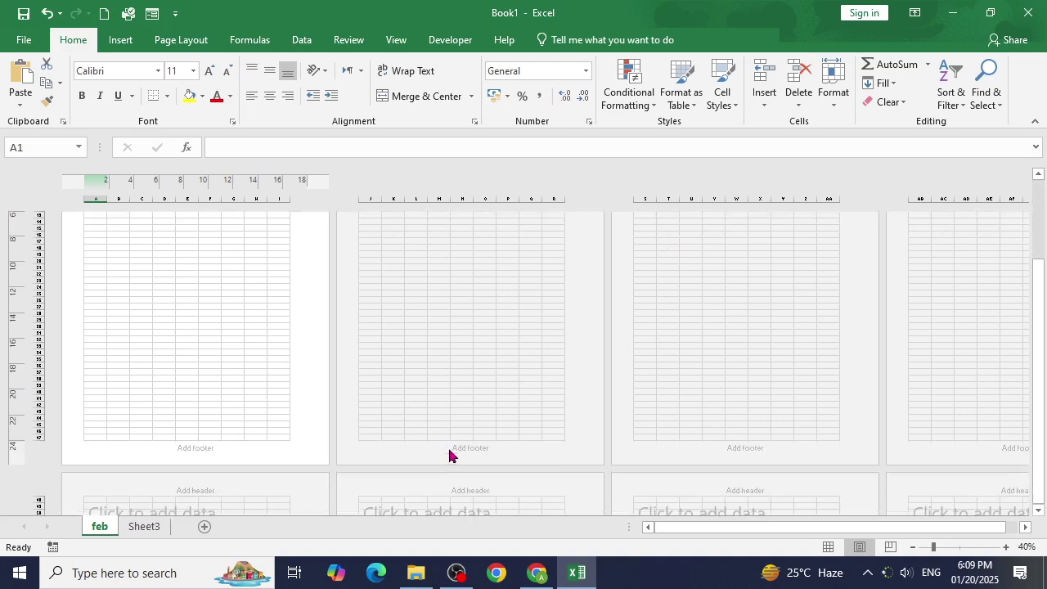
pyautogui.scroll(3, 449, 455)
# Select a cell on each of the first four side-by-side pages in turn, ending at AD14.
pyautogui.click(246, 318)
pyautogui.click(410, 306)
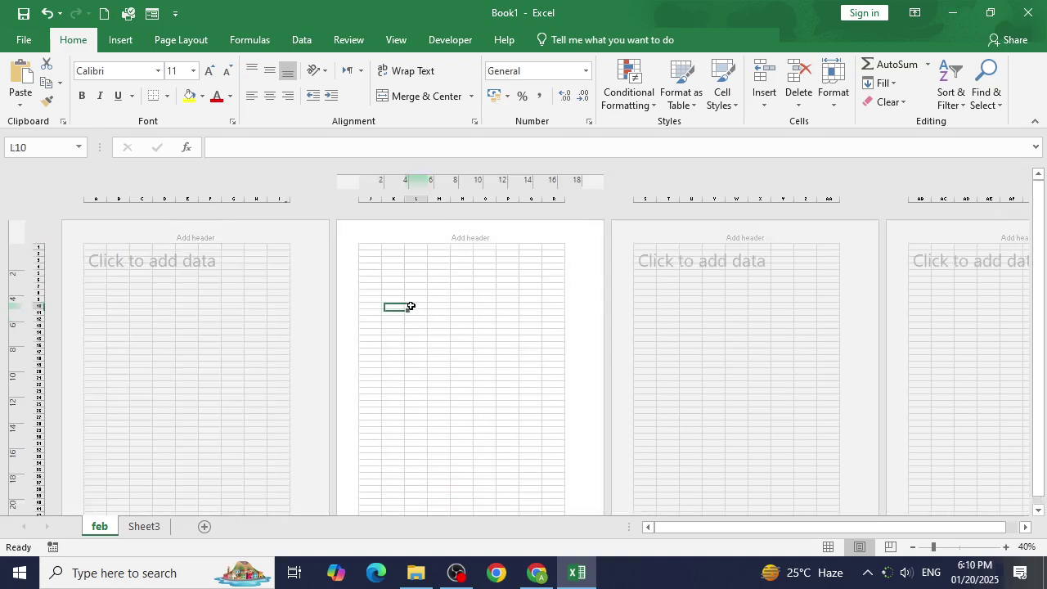
pyautogui.click(716, 338)
pyautogui.click(963, 331)
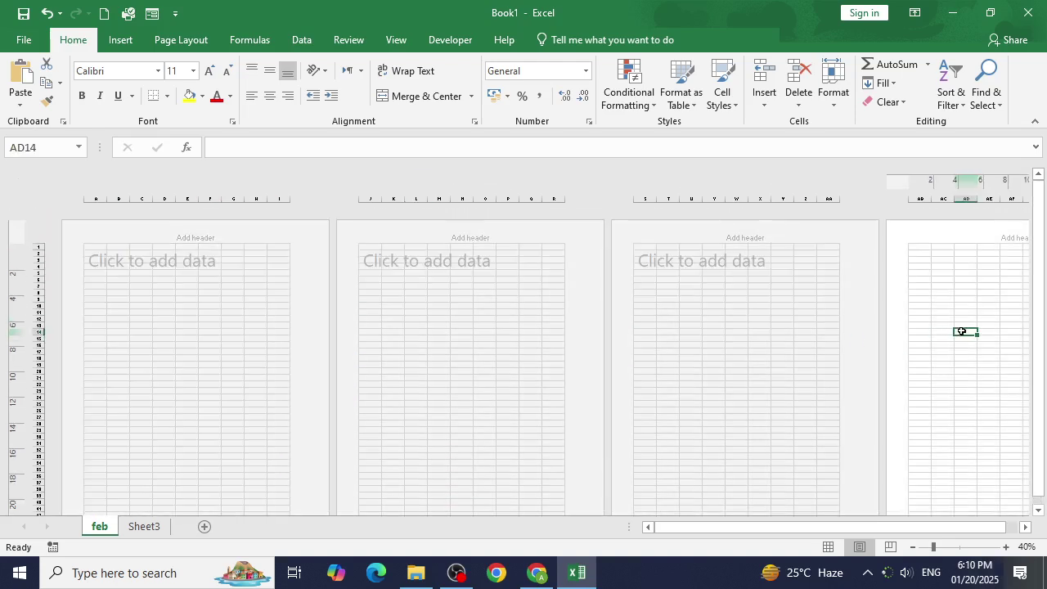
# Select cells on the first page and the page below it in Page Layout view, ending at A3, and examine the page boundaries.
pyautogui.click(241, 311)
pyautogui.scroll(-5, 136, 409)
pyautogui.click(215, 407)
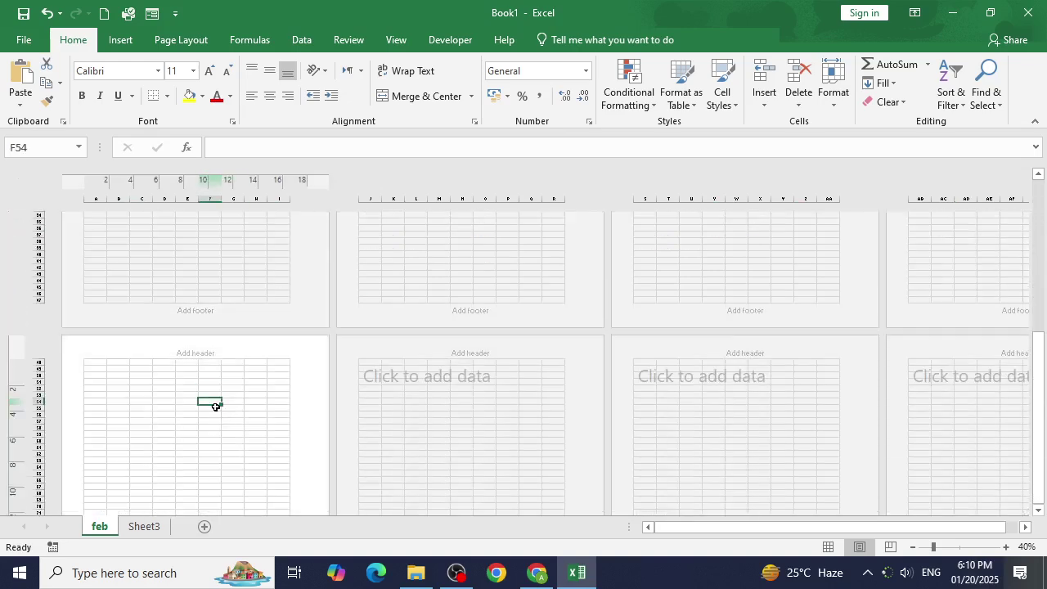
pyautogui.scroll(5, 216, 407)
pyautogui.click(222, 334)
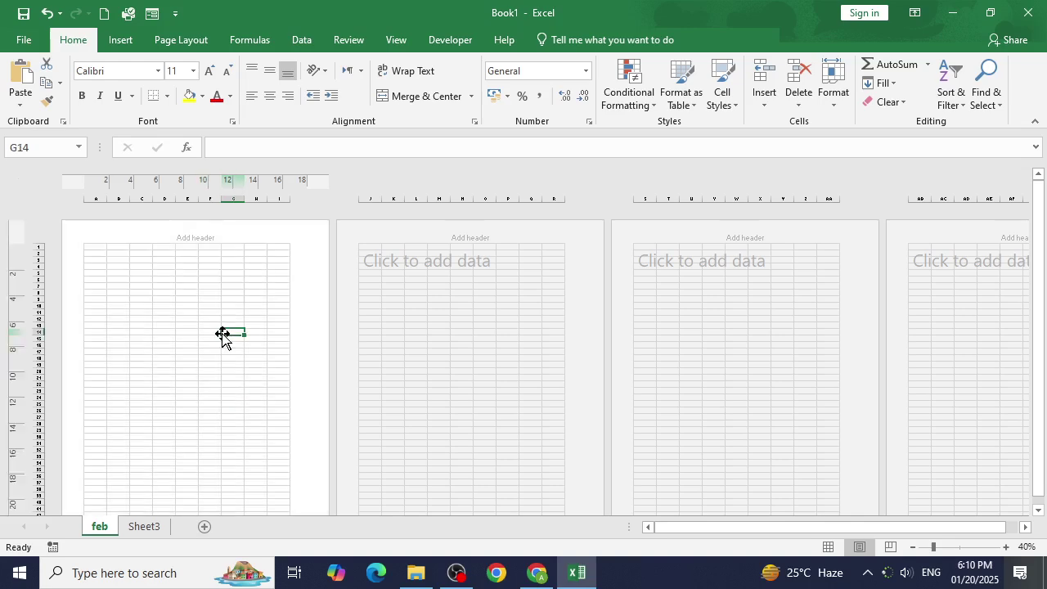
pyautogui.click(180, 266)
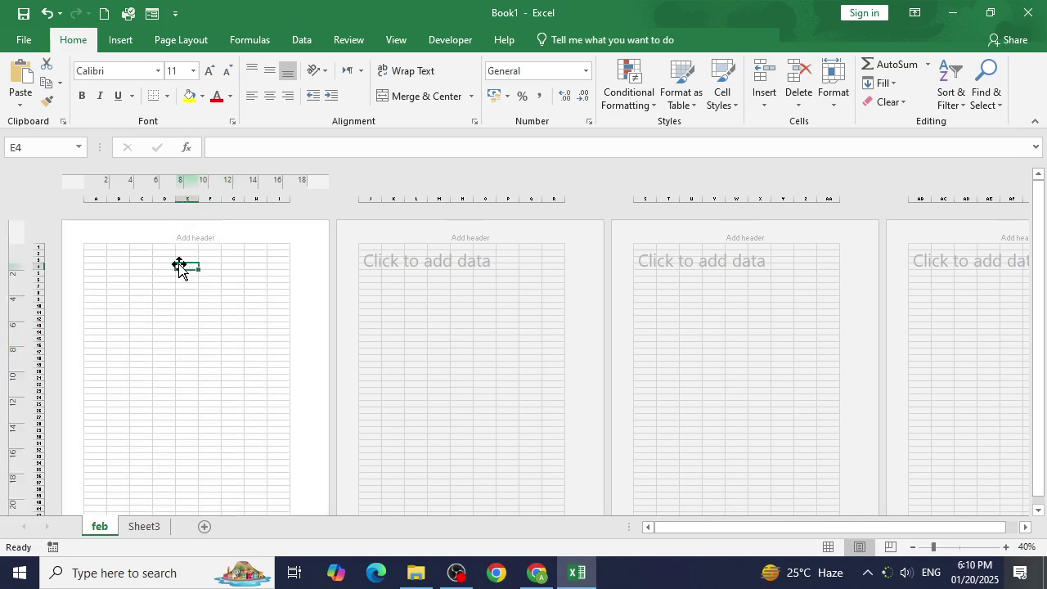
pyautogui.click(107, 245)
pyautogui.click(101, 259)
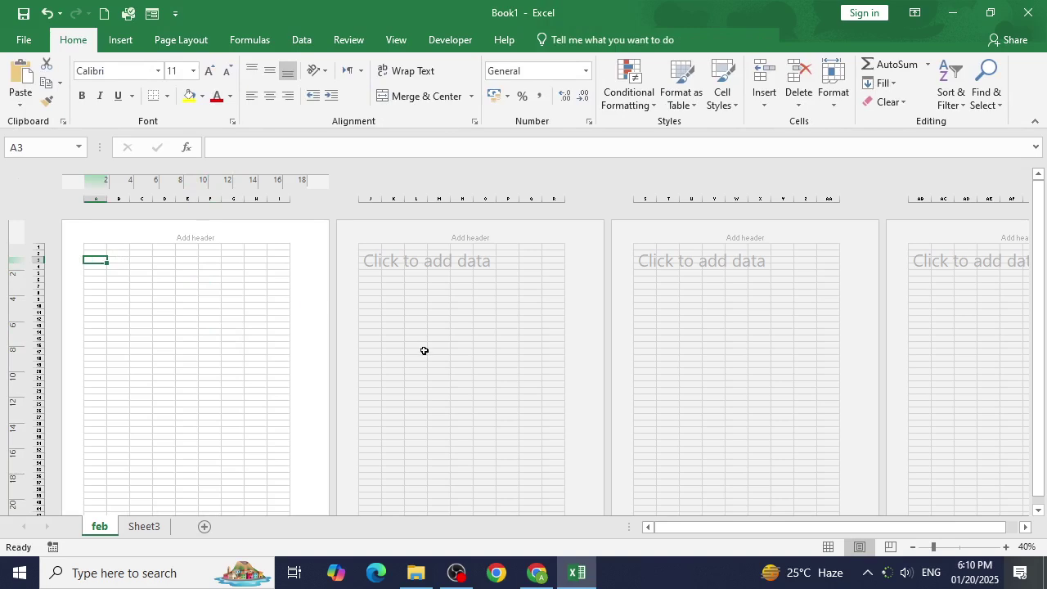
pyautogui.scroll(-2, 631, 412)
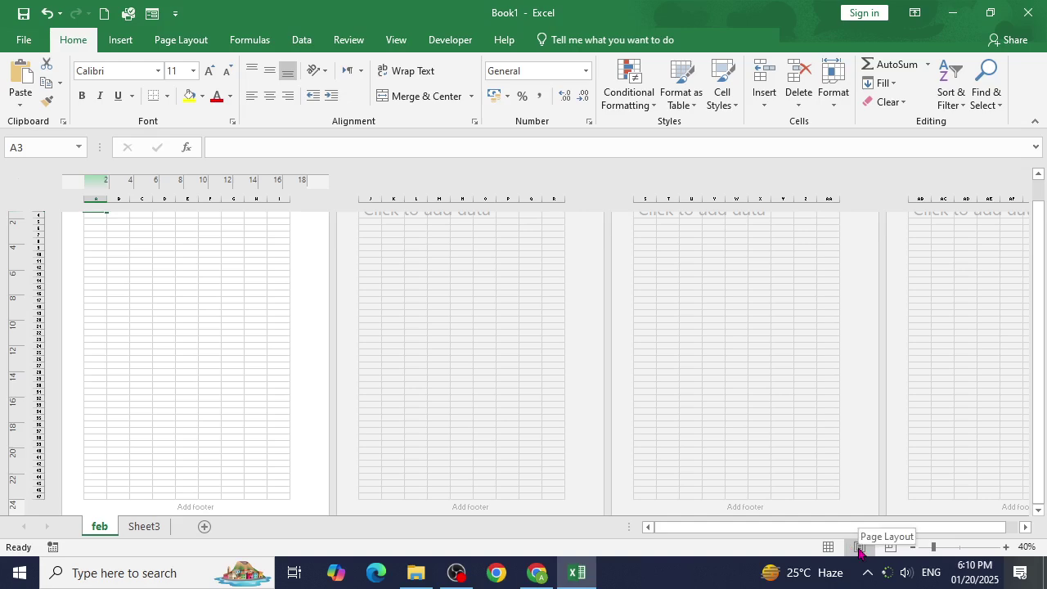
pyautogui.scroll(-5, 573, 443)
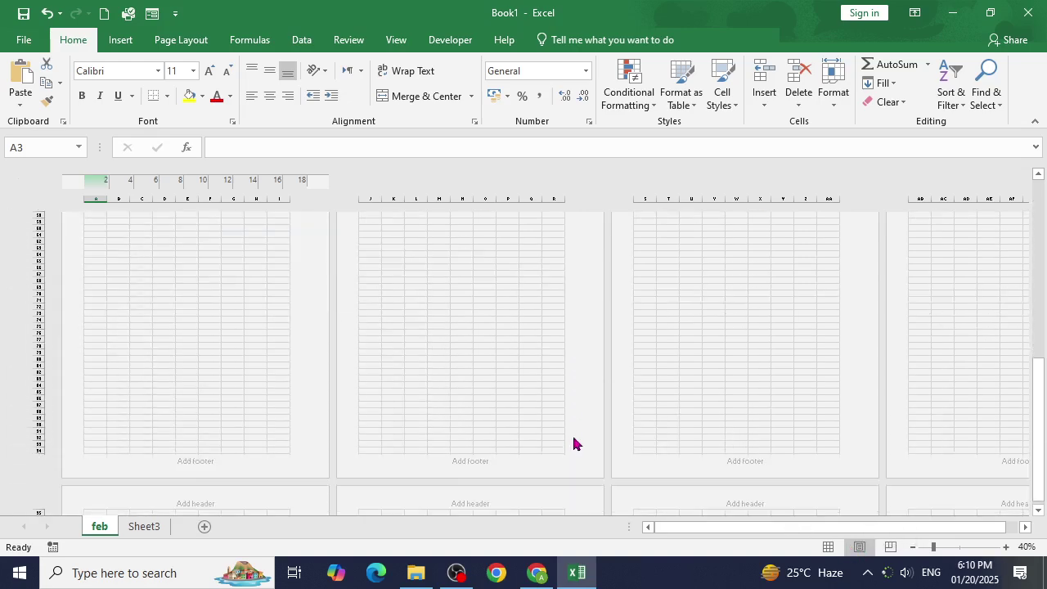
pyautogui.scroll(2, 573, 443)
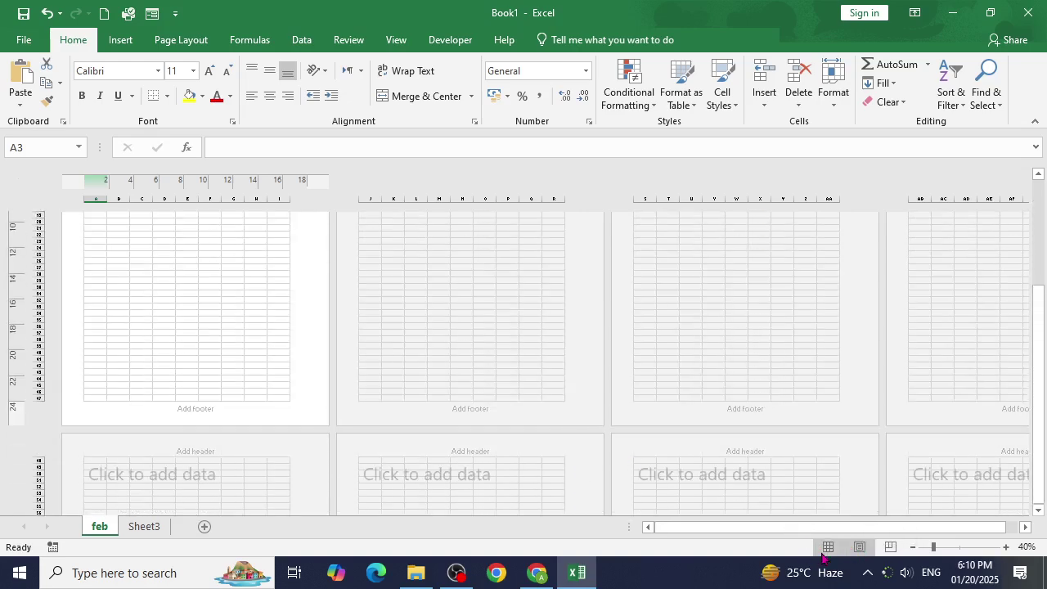
# Return the feb worksheet to Normal view and select cell A1.
pyautogui.click(828, 546)
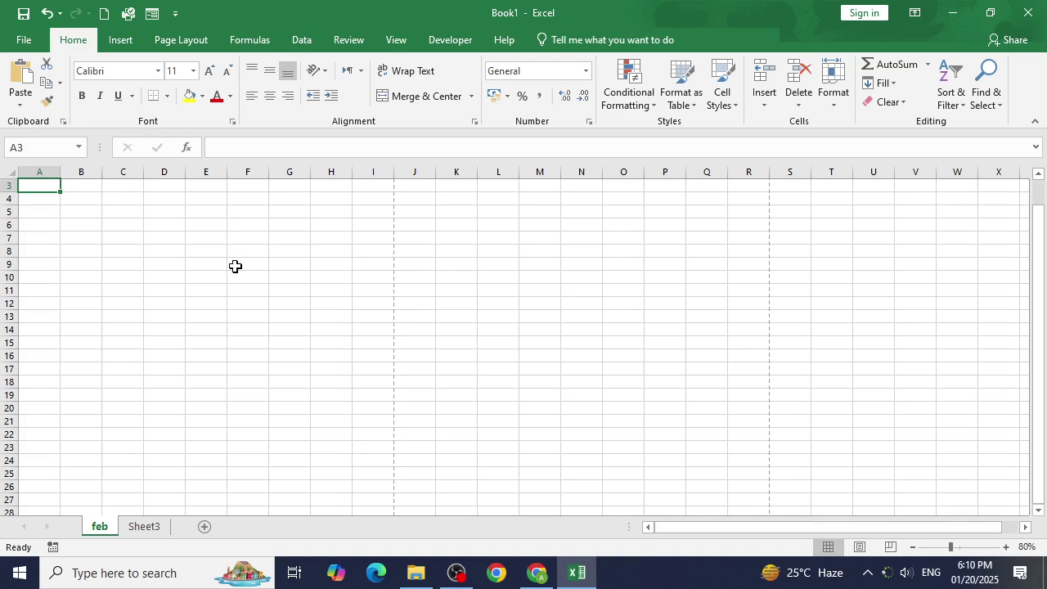
pyautogui.scroll(1, 179, 253)
pyautogui.click(49, 186)
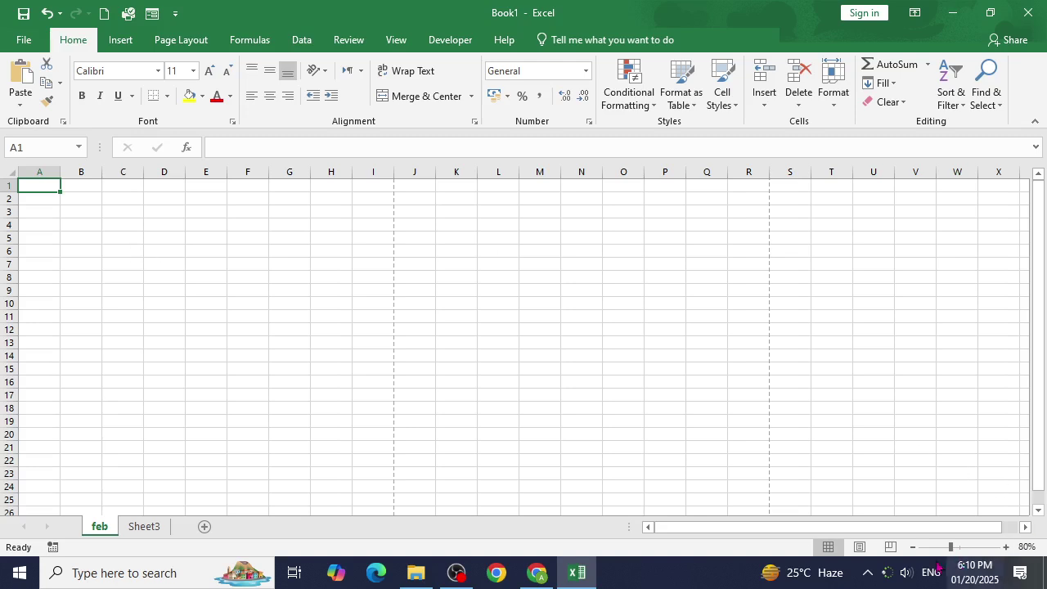
# View the empty feb worksheet in Page Break Preview, look through its rows, and return to Normal view.
pyautogui.click(892, 556)
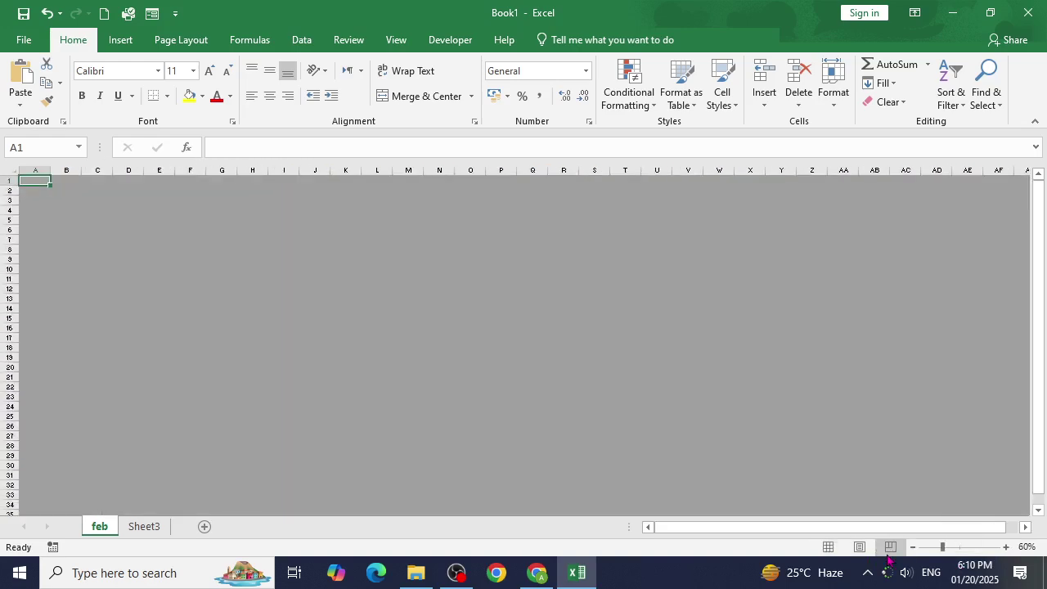
pyautogui.scroll(-5, 257, 305)
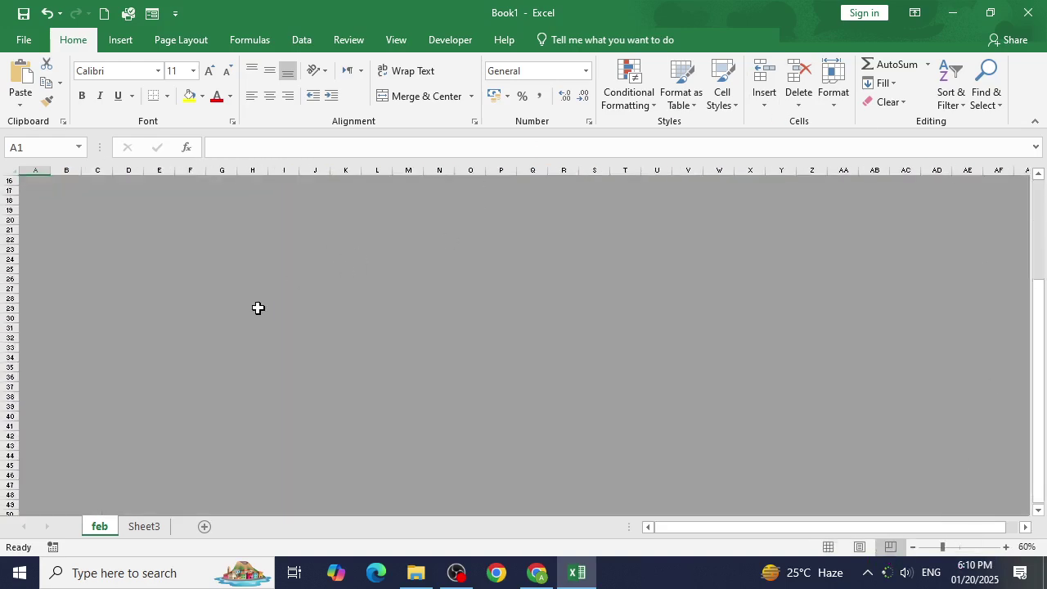
pyautogui.scroll(5, 257, 308)
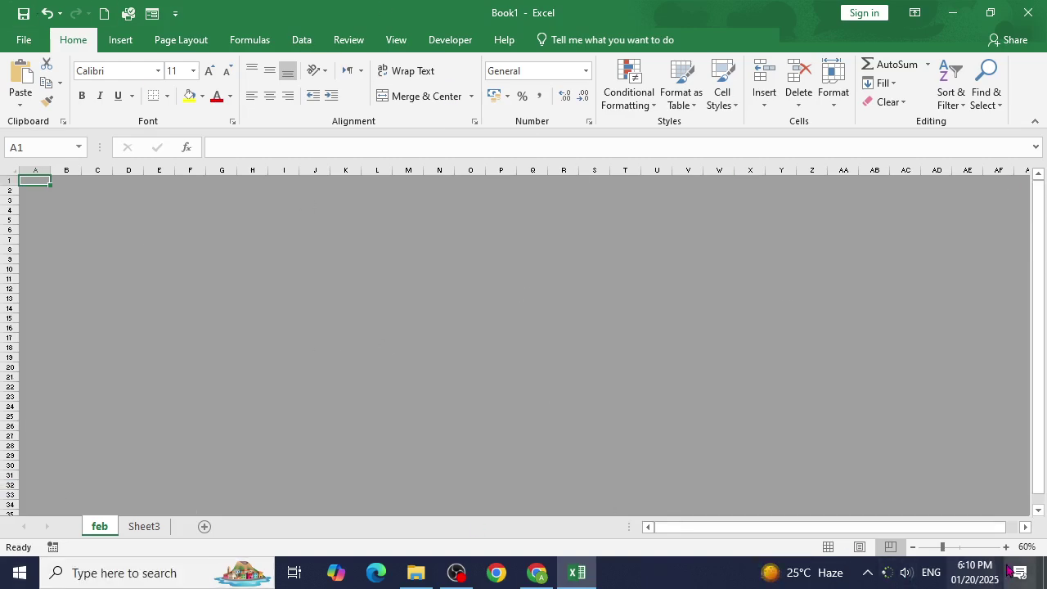
pyautogui.click(825, 548)
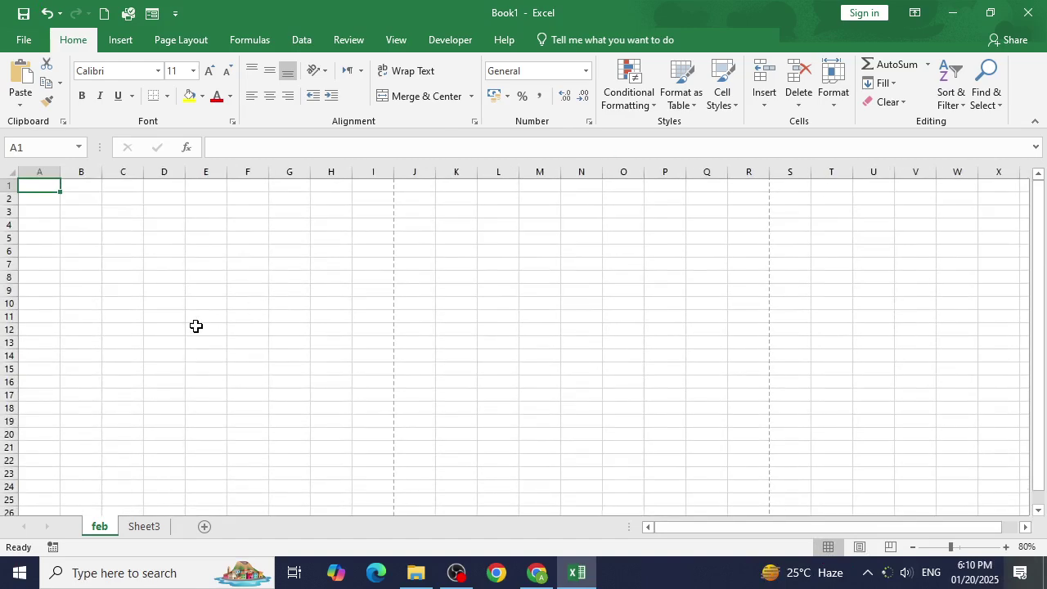
# Enter the sample text dsfsdfsd in A1, and sdfsdf in both L9 and V8.
pyautogui.write('dsfsdfsd')
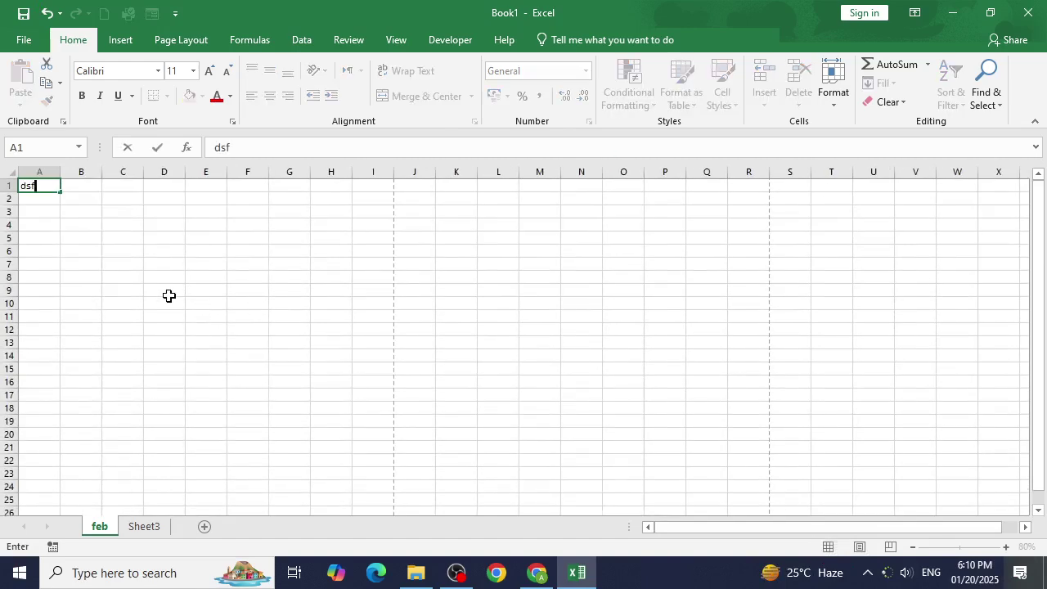
pyautogui.click(484, 289)
pyautogui.write('sdfsdf')
pyautogui.click(899, 276)
pyautogui.write('sdfsdf')
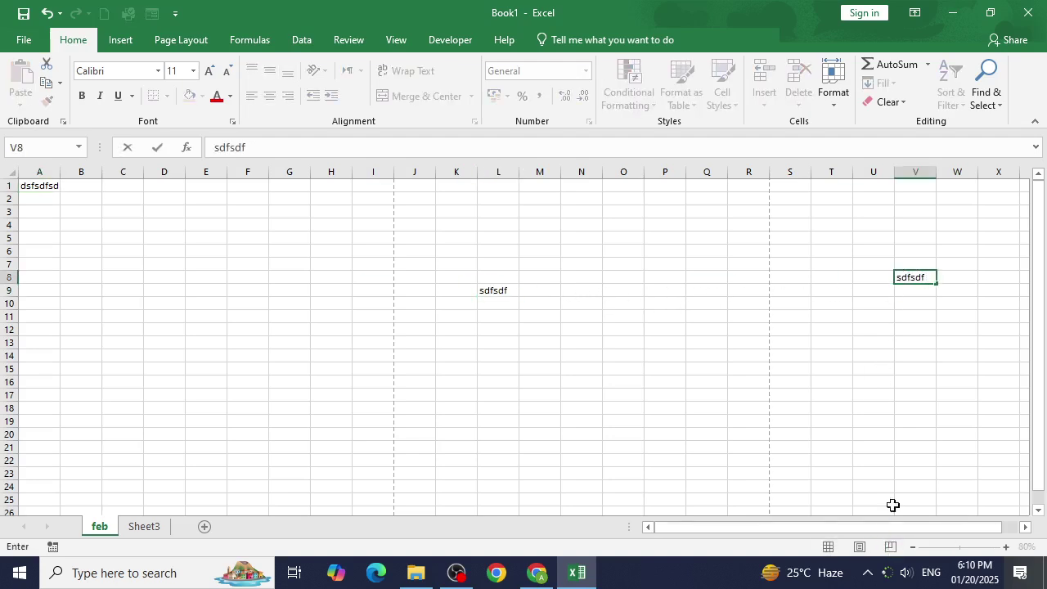
pyautogui.click(680, 408)
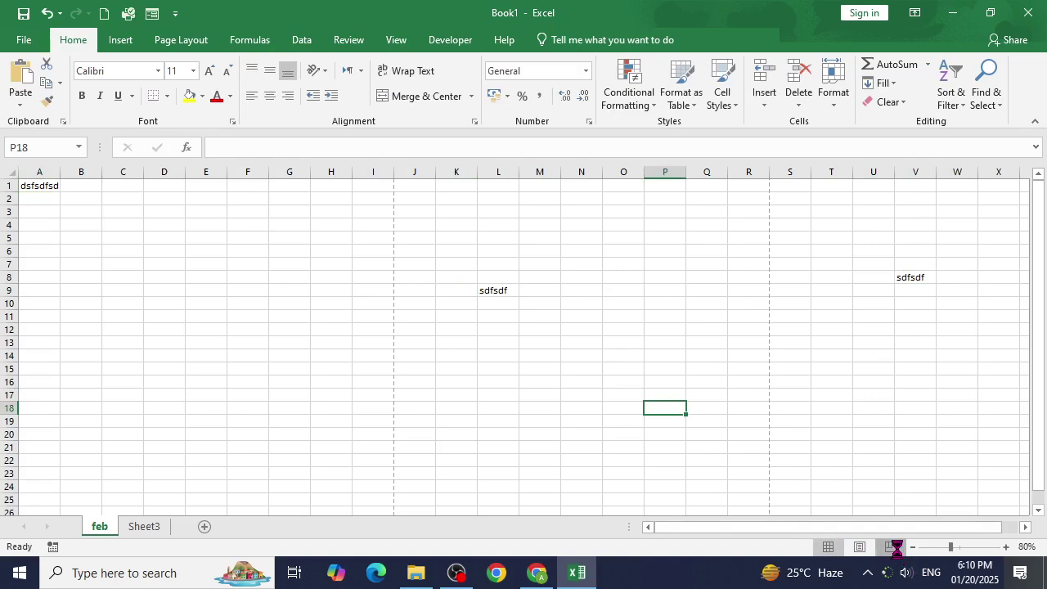
# Examine in Page Break Preview how the three entries are divided over pages, and return to Normal view.
pyautogui.click(890, 546)
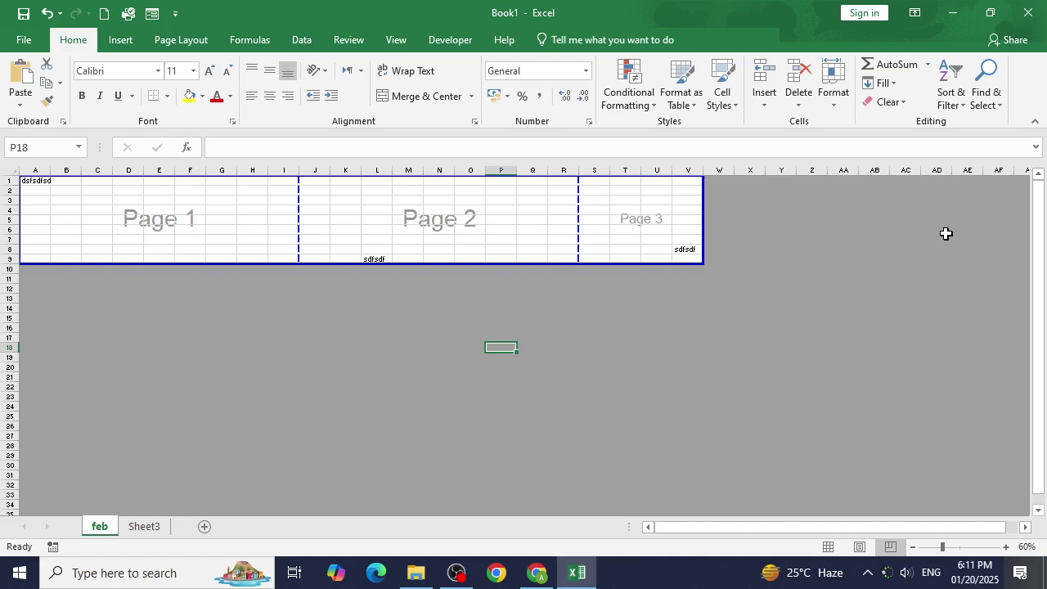
pyautogui.click(828, 547)
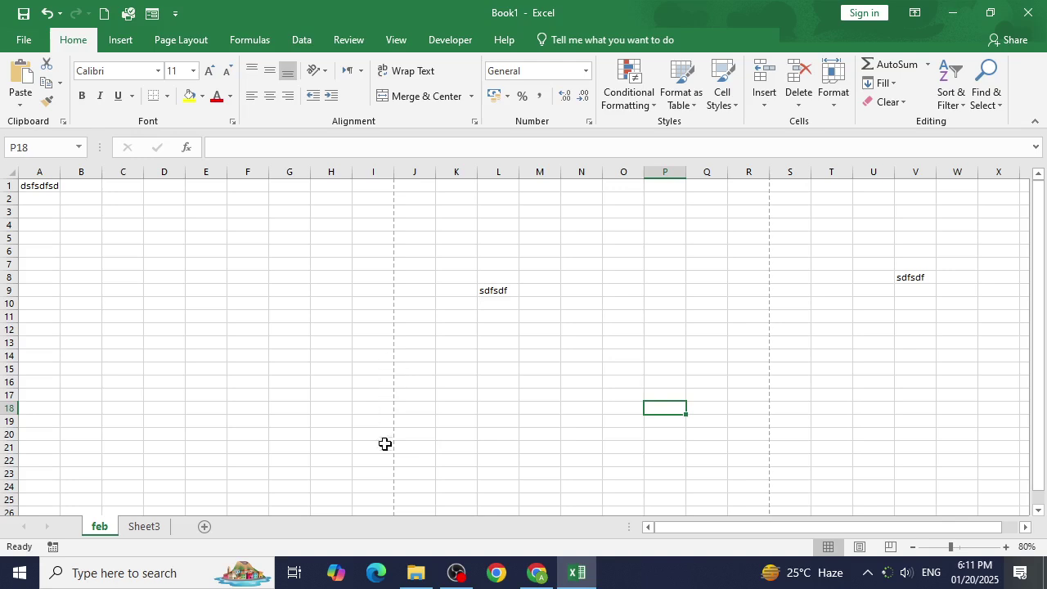
# Look through the feb worksheet's grid, extend a selection from A1 down columns A and B, and select cell F11.
pyautogui.scroll(-9, 827, 365)
pyautogui.scroll(9, 795, 418)
pyautogui.moveTo(702, 528); pyautogui.dragTo(390, 500)
pyautogui.moveTo(45, 186); pyautogui.dragTo(82, 278)
pyautogui.scroll(20, 404, 314)
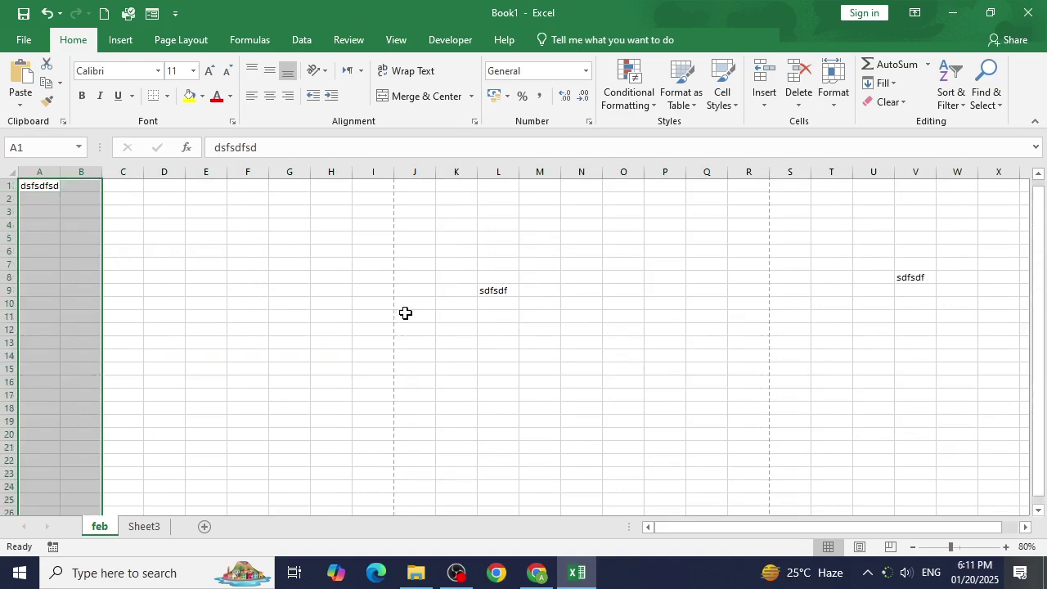
pyautogui.click(246, 313)
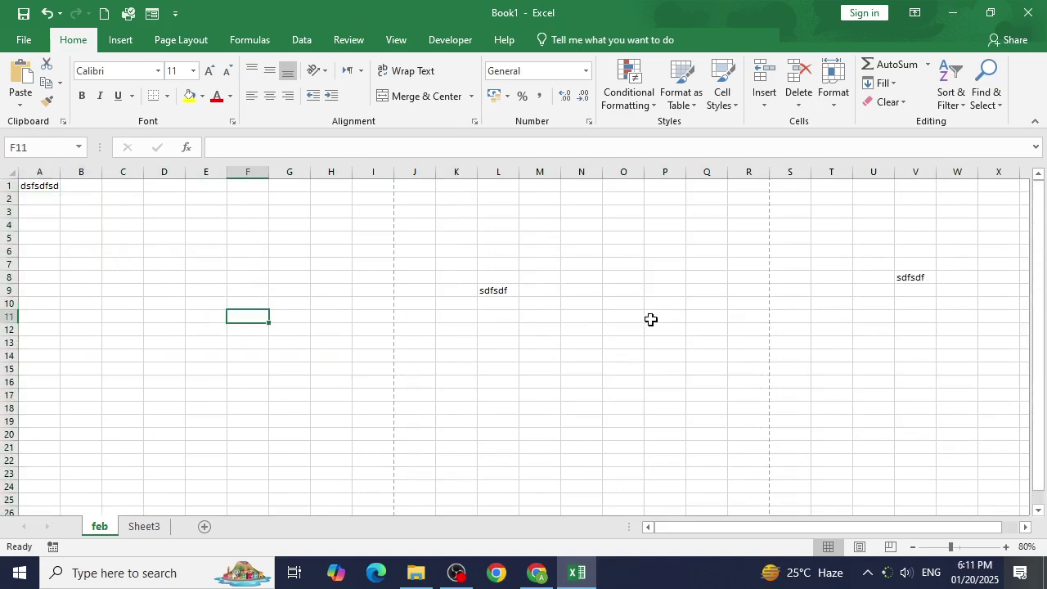
pyautogui.scroll(-7, 650, 319)
pyautogui.scroll(7, 651, 319)
# Clear the sample text from cell A1.
pyautogui.click(51, 186)
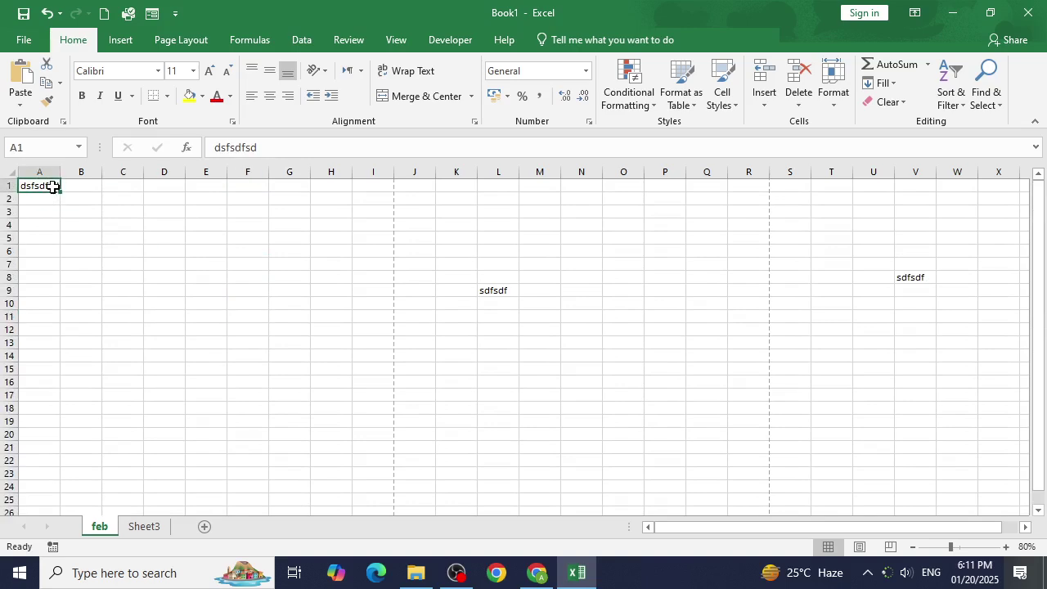
pyautogui.press('Delete')
# Select columns A to F together, and each single column from A to J in turn.
pyautogui.moveTo(51, 164); pyautogui.dragTo(248, 173)
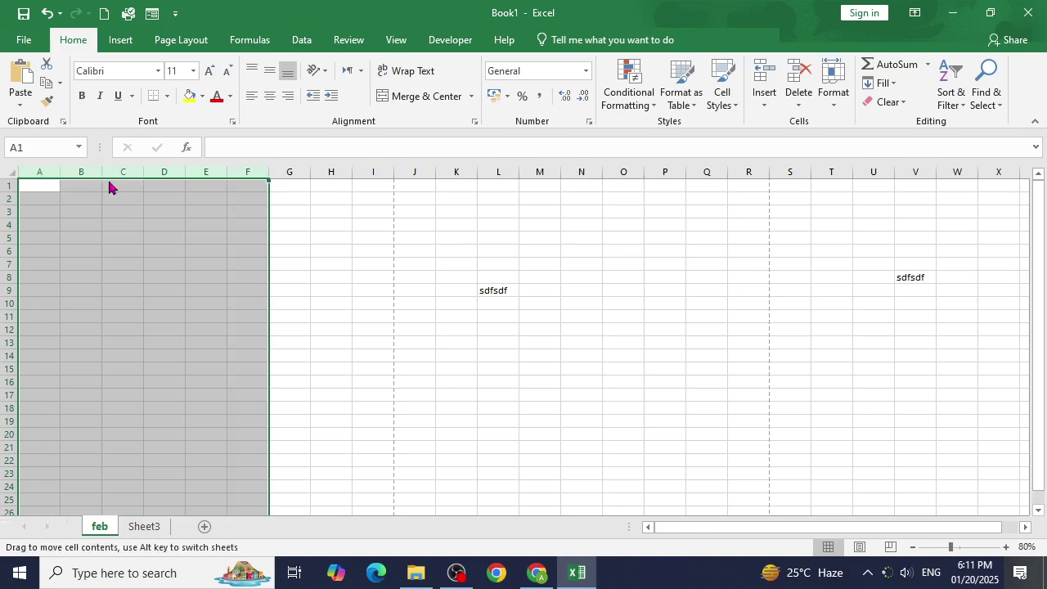
pyautogui.click(47, 172)
pyautogui.click(86, 172)
pyautogui.click(131, 172)
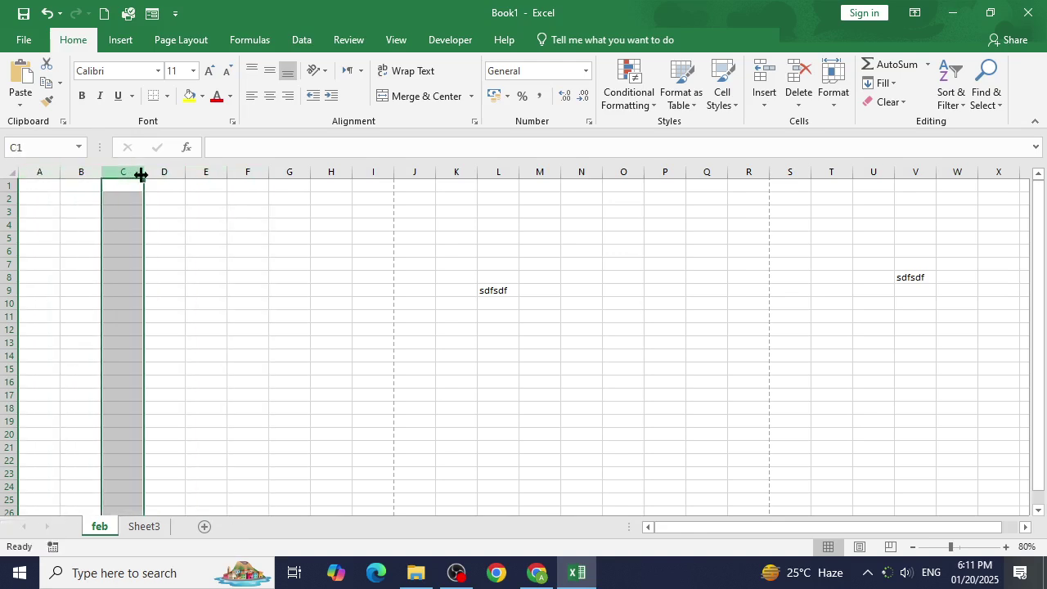
pyautogui.click(173, 172)
pyautogui.click(215, 171)
pyautogui.click(257, 171)
pyautogui.click(294, 172)
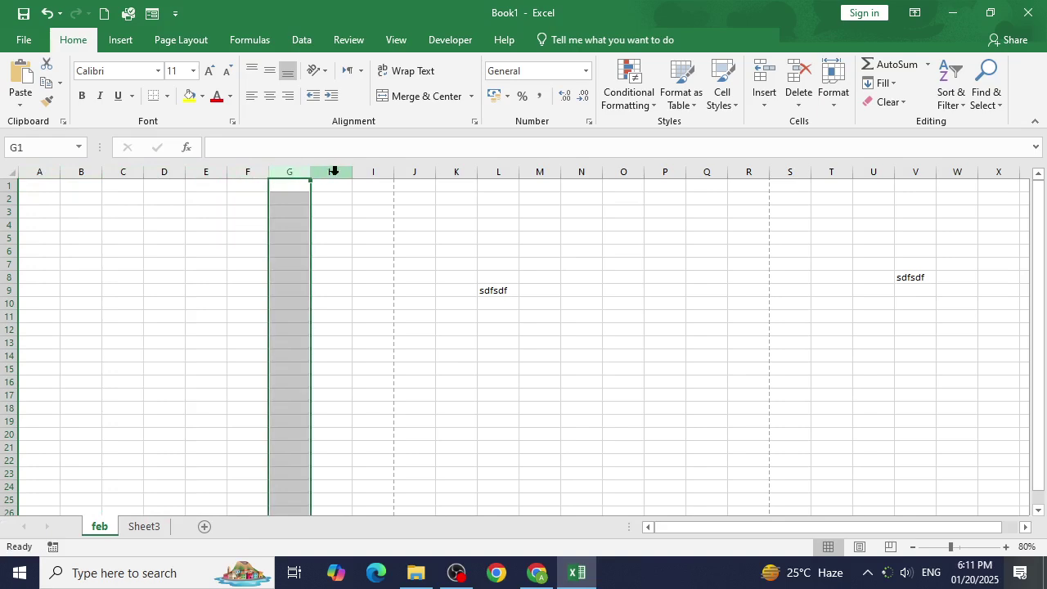
pyautogui.click(334, 172)
pyautogui.click(374, 171)
pyautogui.click(413, 172)
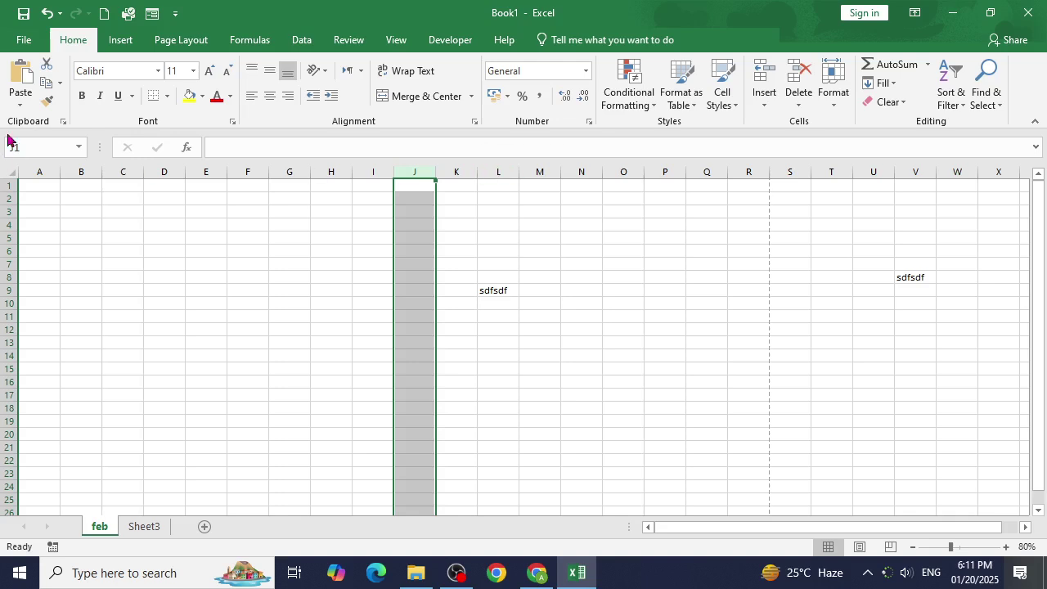
# Go back to column A and select each whole column from A to H one at a time.
pyautogui.click(40, 173)
pyautogui.click(74, 171)
pyautogui.click(123, 171)
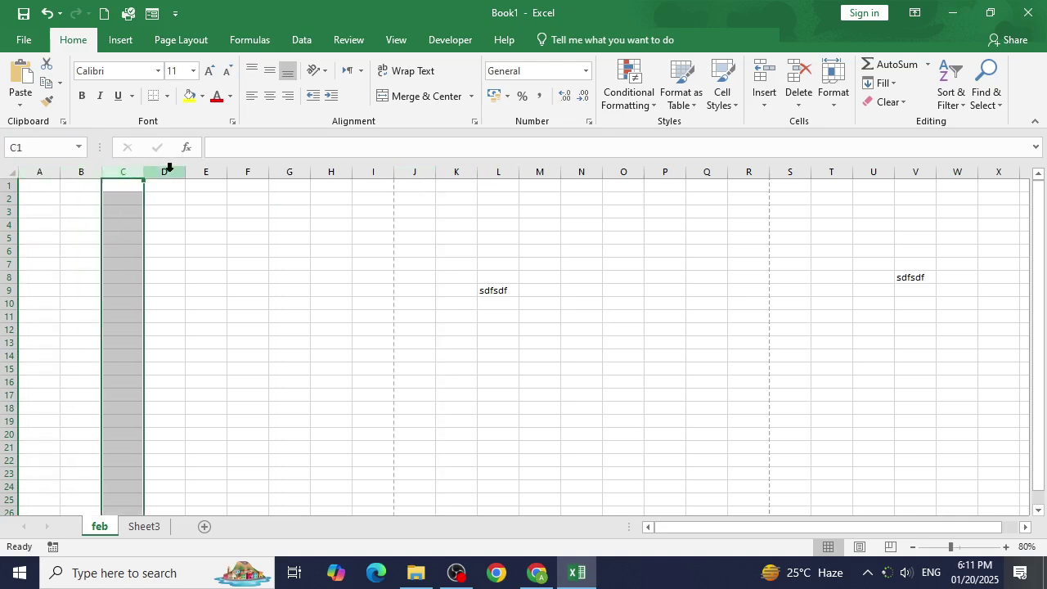
pyautogui.click(171, 171)
pyautogui.click(214, 171)
pyautogui.click(243, 170)
pyautogui.click(293, 170)
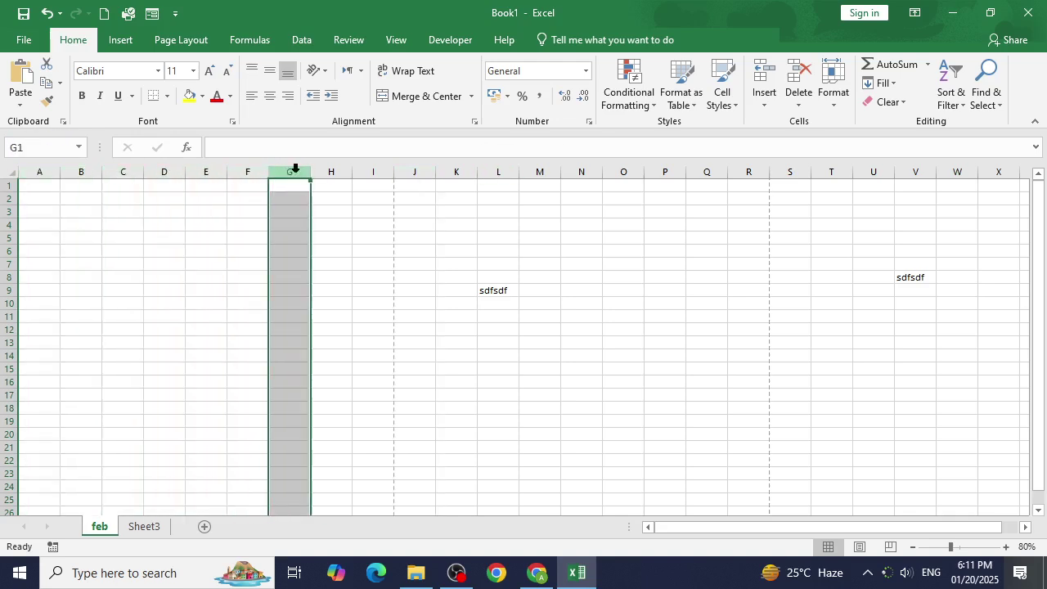
pyautogui.click(344, 170)
# Select each whole row from 1 to 6 one at a time.
pyautogui.click(7, 186)
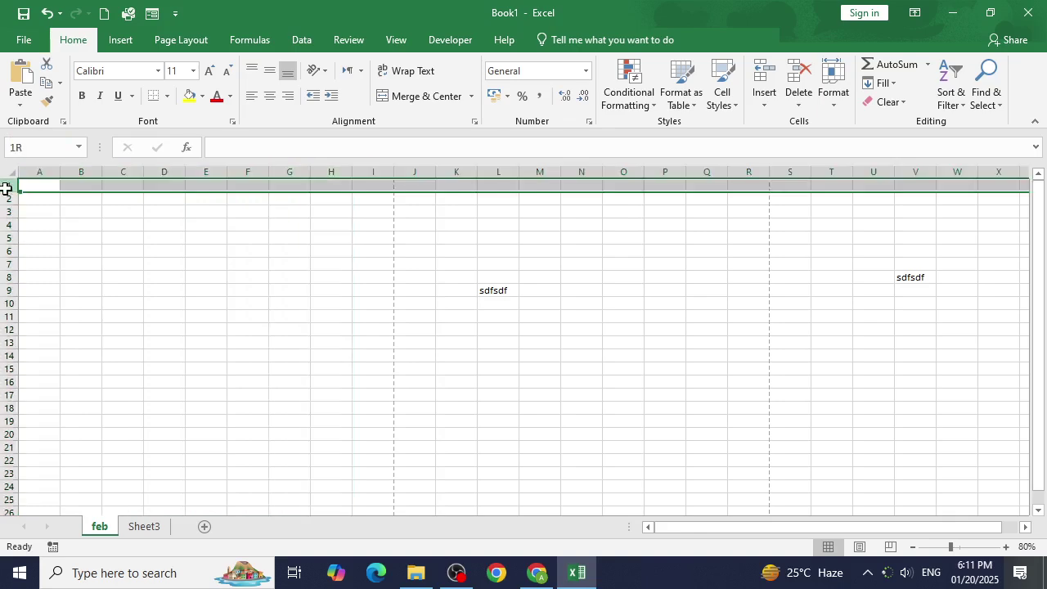
pyautogui.click(6, 198)
pyautogui.click(7, 212)
pyautogui.click(6, 225)
pyautogui.click(6, 238)
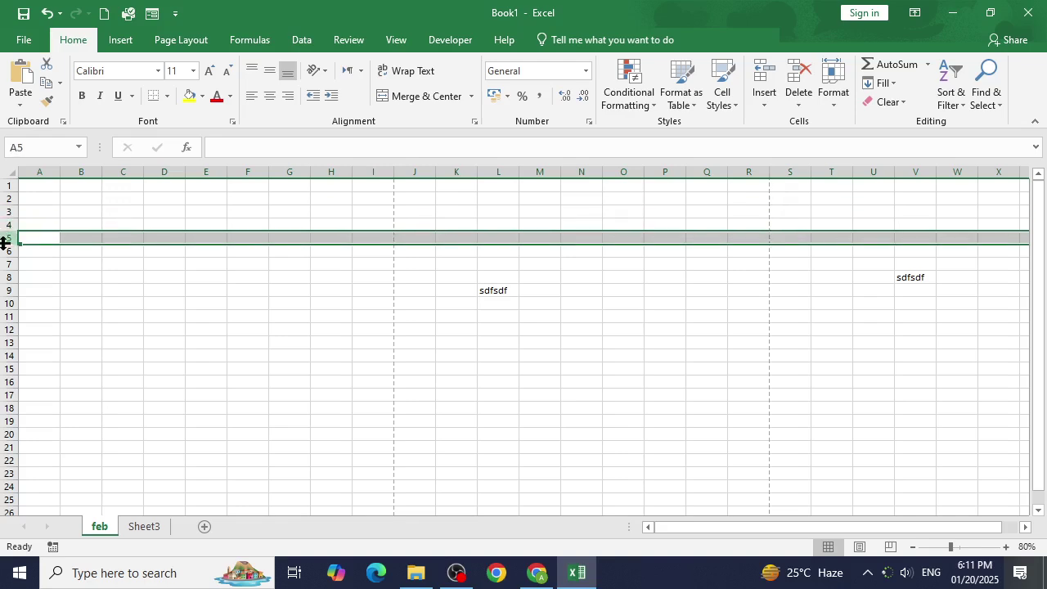
pyautogui.click(7, 251)
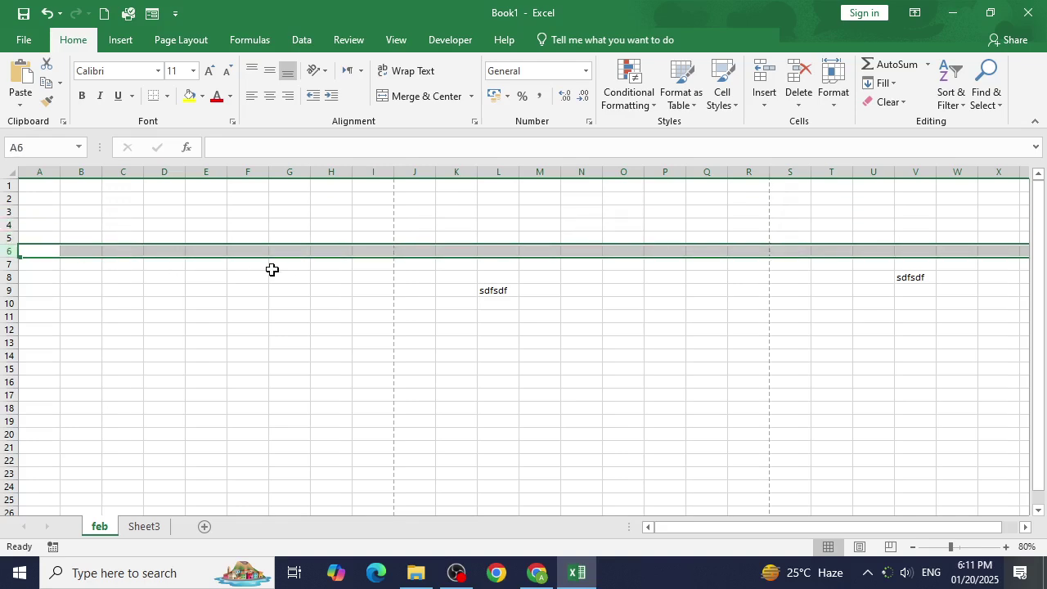
pyautogui.moveTo(456, 573)
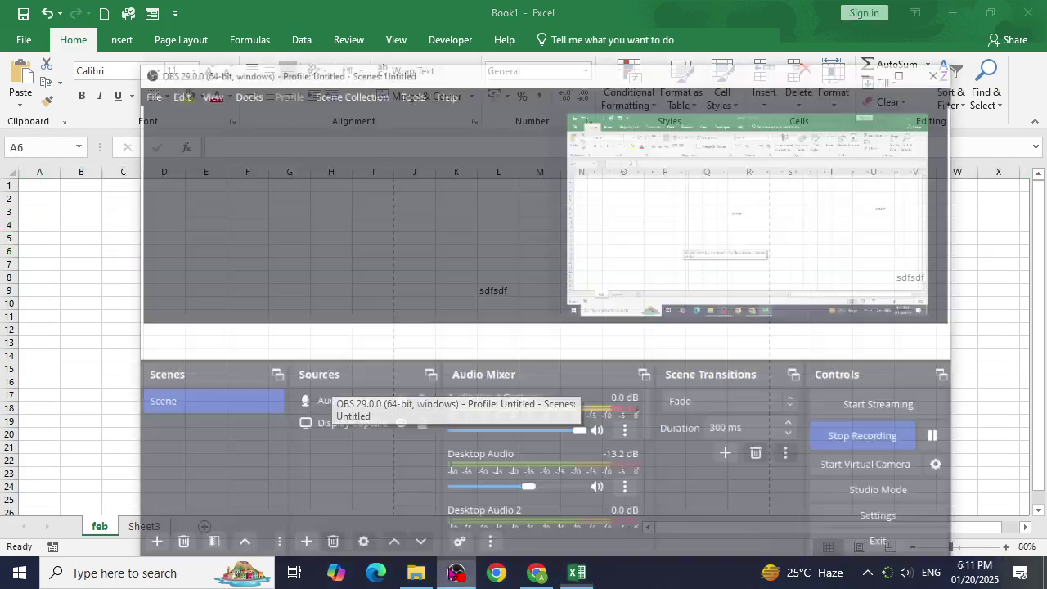
pyautogui.click(455, 483)
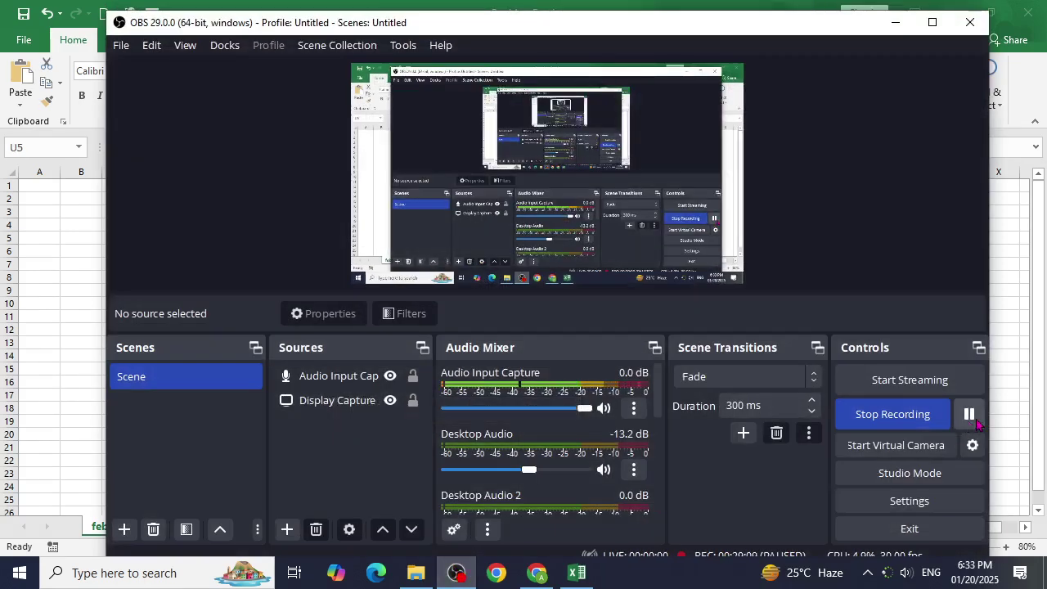
pyautogui.click(892, 31)
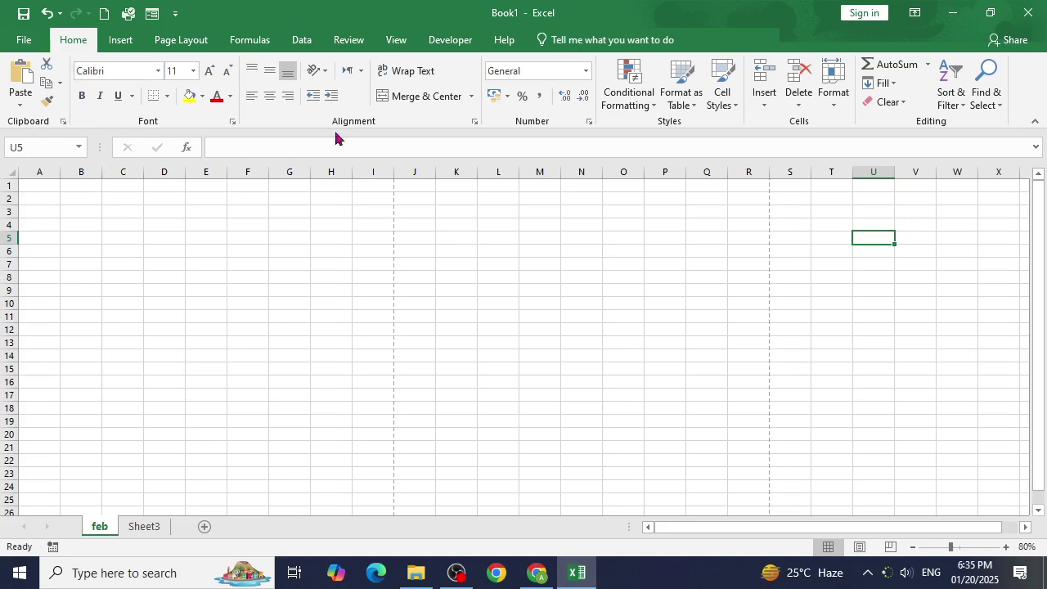
# Select cell I13, look over the empty feb worksheet, and select cell E9.
pyautogui.click(373, 343)
pyautogui.scroll(-4, 552, 470)
pyautogui.scroll(4, 551, 470)
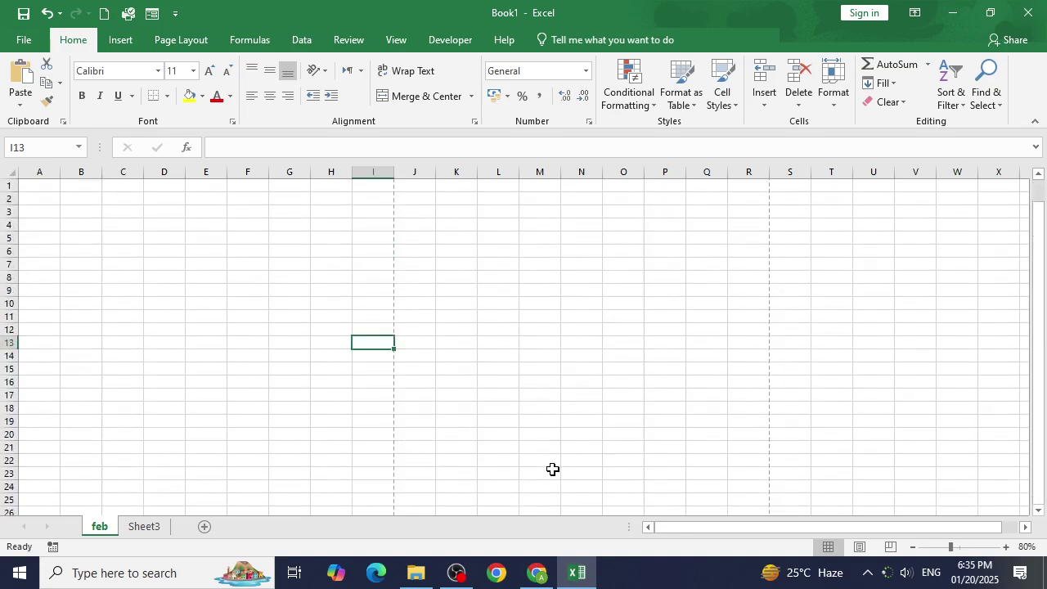
pyautogui.click(203, 293)
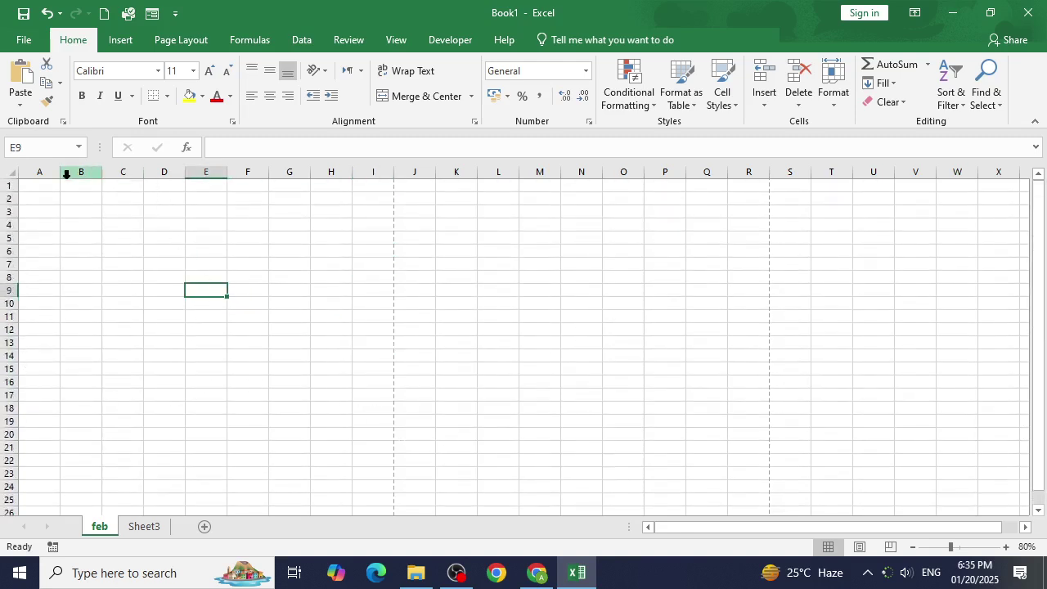
# Select single cells across row 1 from A1 to I1, followed by cells I6 and E8.
pyautogui.click(44, 185)
pyautogui.click(111, 184)
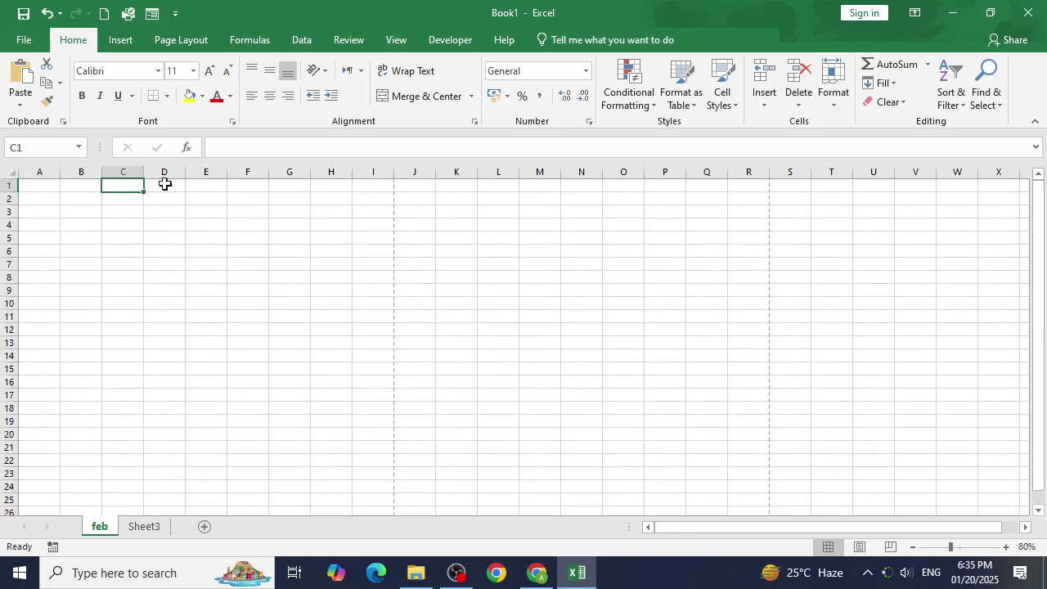
pyautogui.click(204, 185)
pyautogui.click(245, 185)
pyautogui.click(304, 187)
pyautogui.click(346, 187)
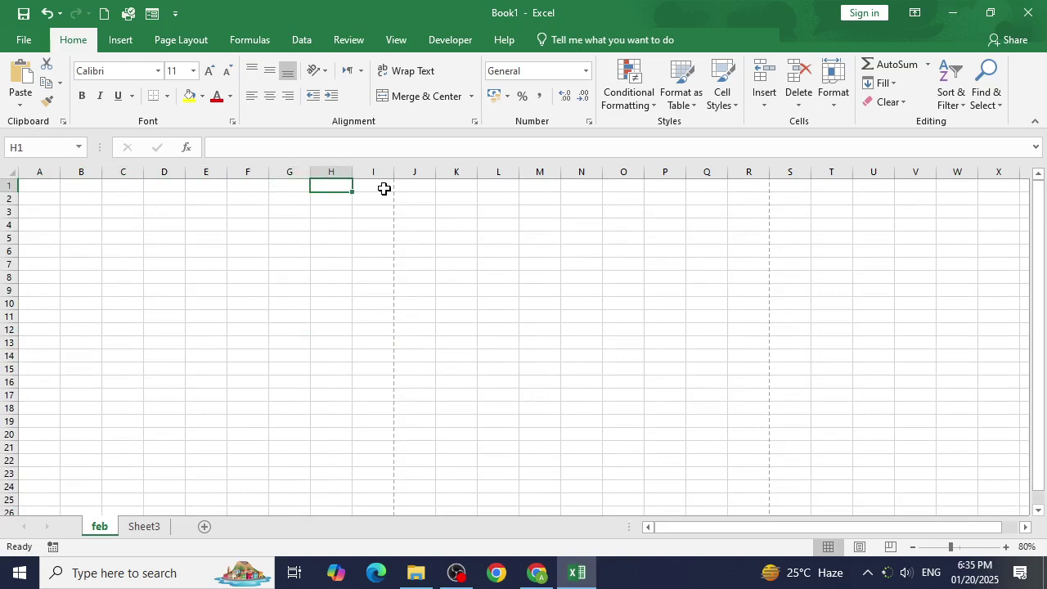
pyautogui.click(383, 189)
pyautogui.click(367, 248)
pyautogui.click(208, 273)
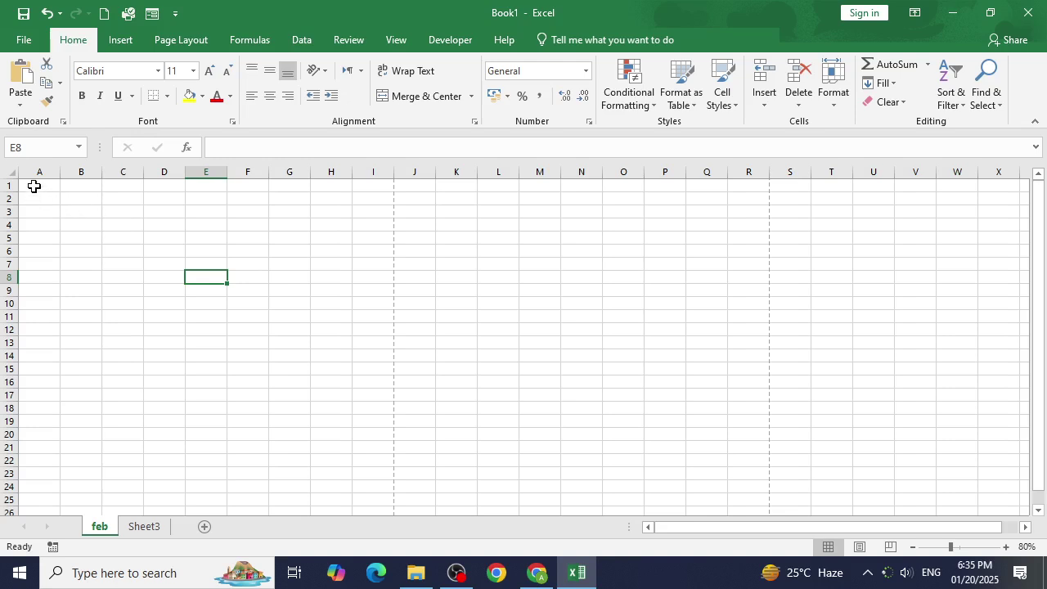
# Select the horizontal range A1:I1 and a vertical range running down from A1, and finish on cell E11.
pyautogui.moveTo(34, 186); pyautogui.dragTo(369, 184)
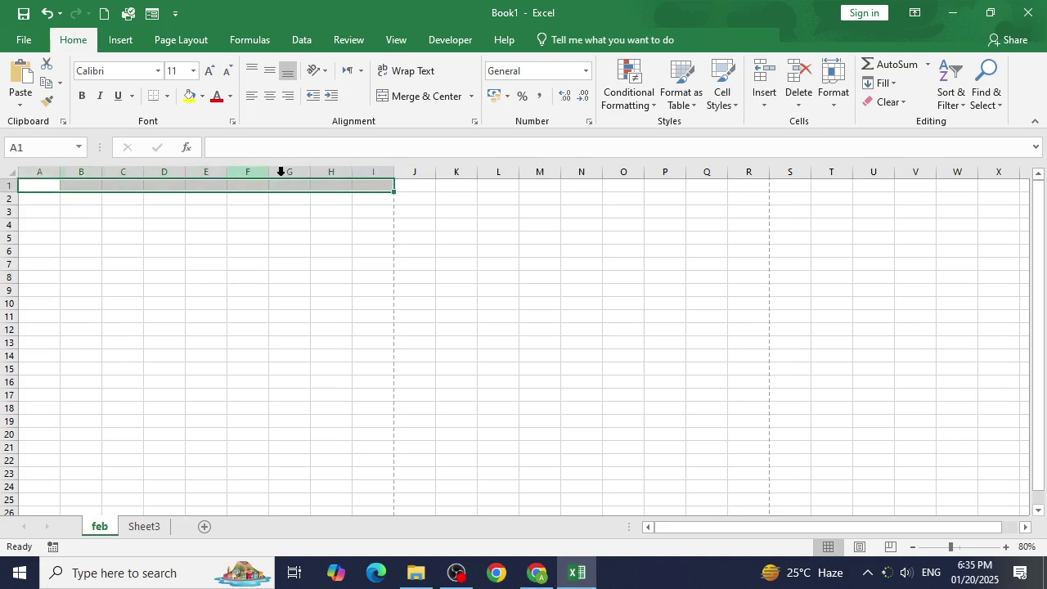
pyautogui.click(49, 221)
pyautogui.moveTo(41, 186); pyautogui.dragTo(71, 415)
pyautogui.click(220, 316)
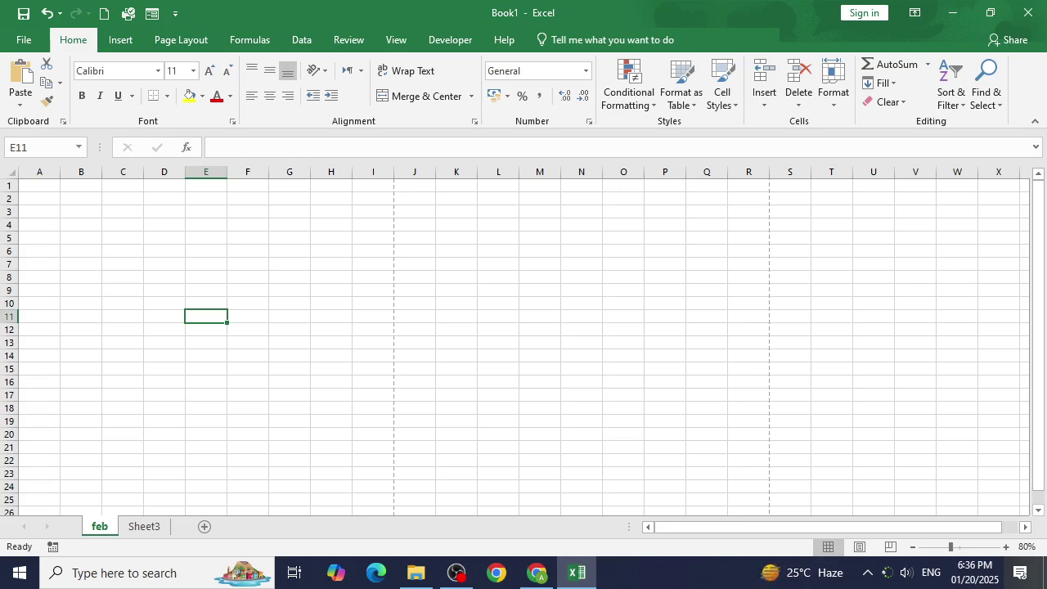
# Select the entire feb worksheet at once, and return to single cells D8 and C11.
pyautogui.click(13, 169)
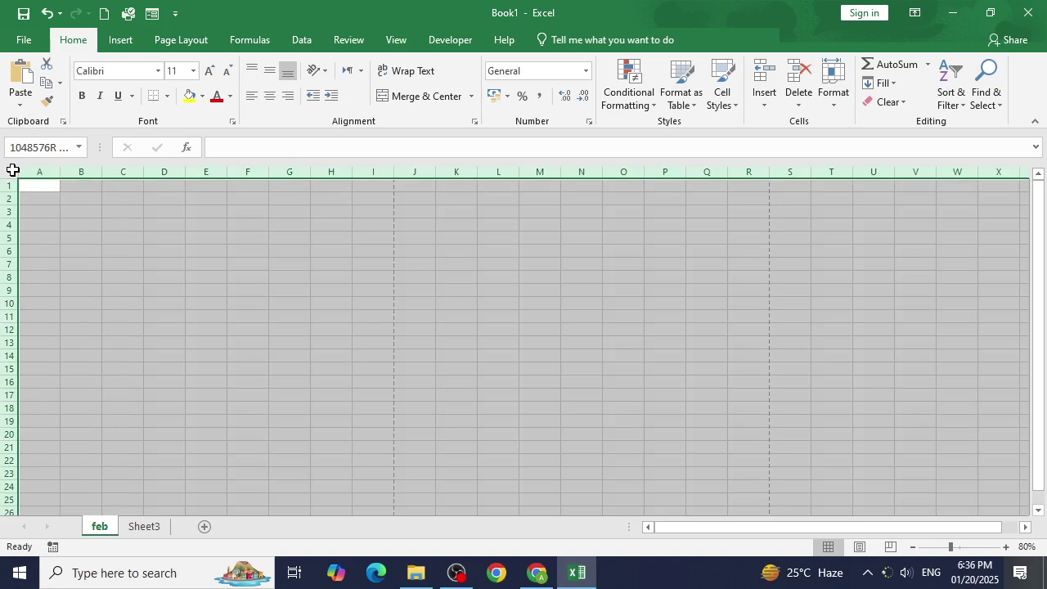
pyautogui.click(154, 275)
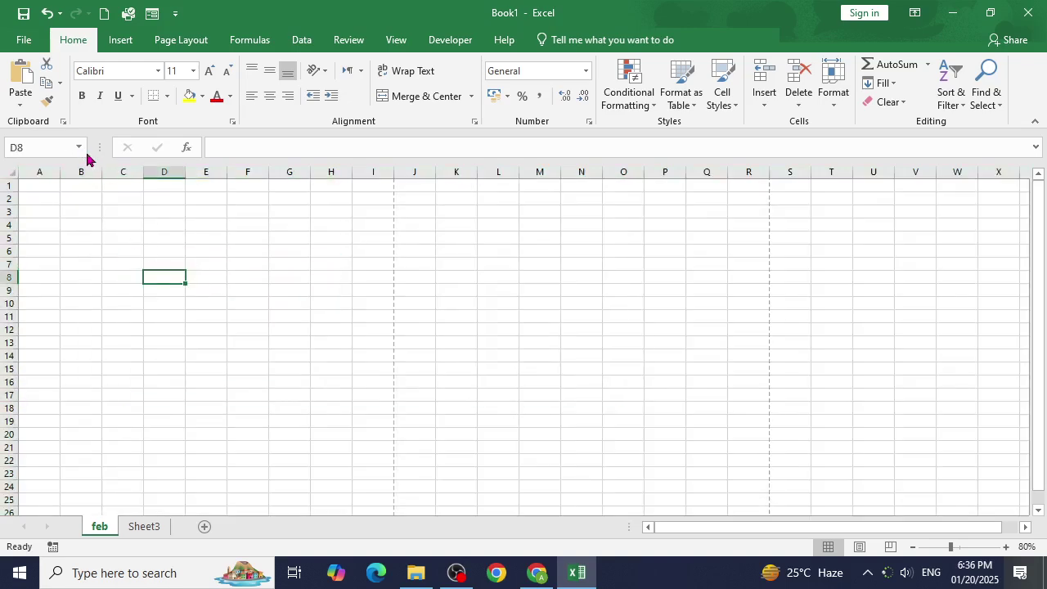
pyautogui.click(133, 318)
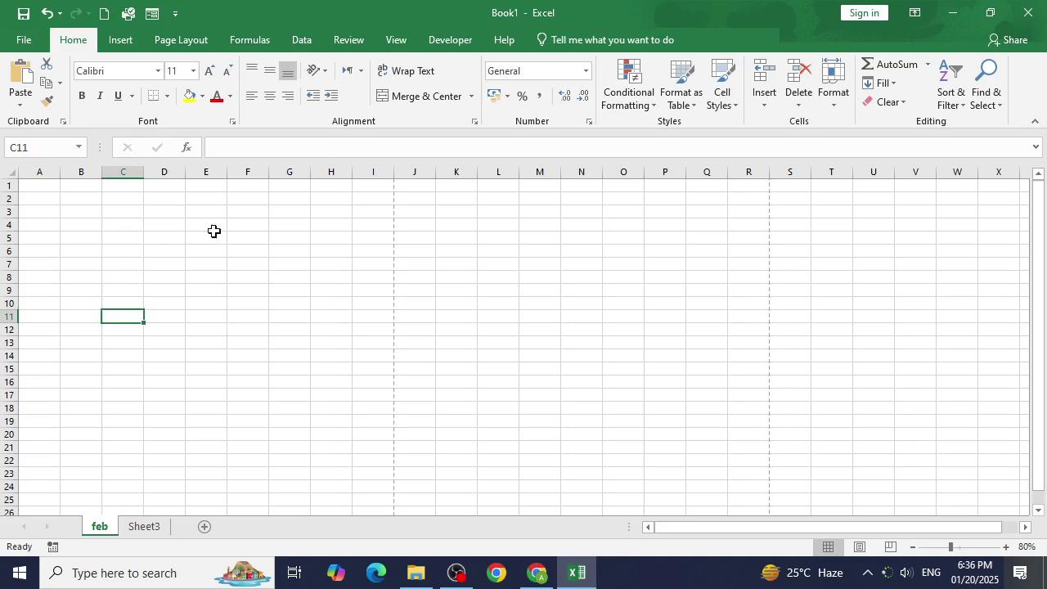
# Select cells N6, N11, M16, D12 and H9 in turn and read each address in the Name Box.
pyautogui.click(577, 254)
pyautogui.click(577, 314)
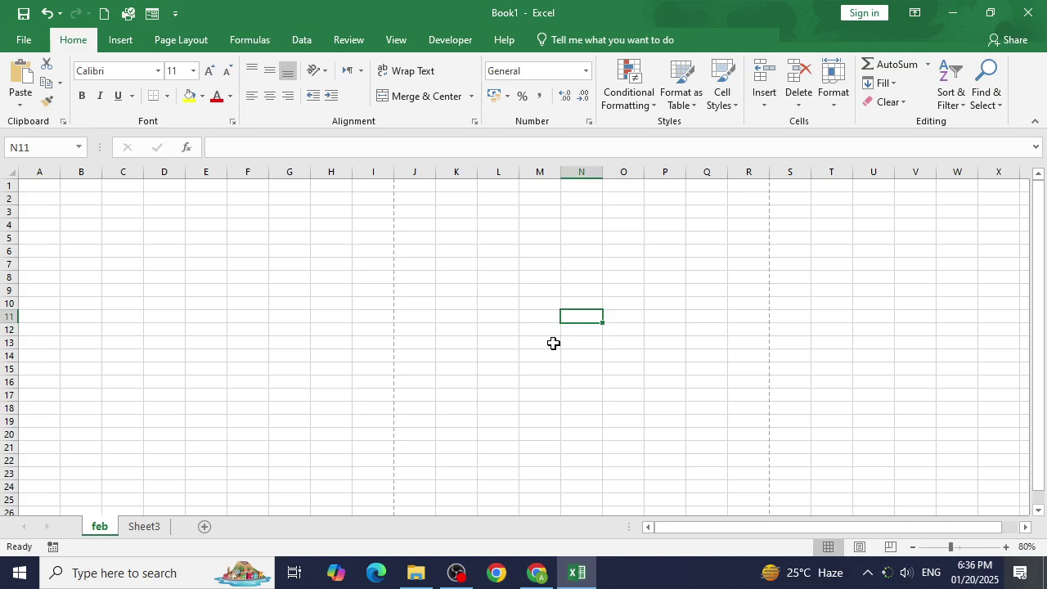
pyautogui.click(537, 380)
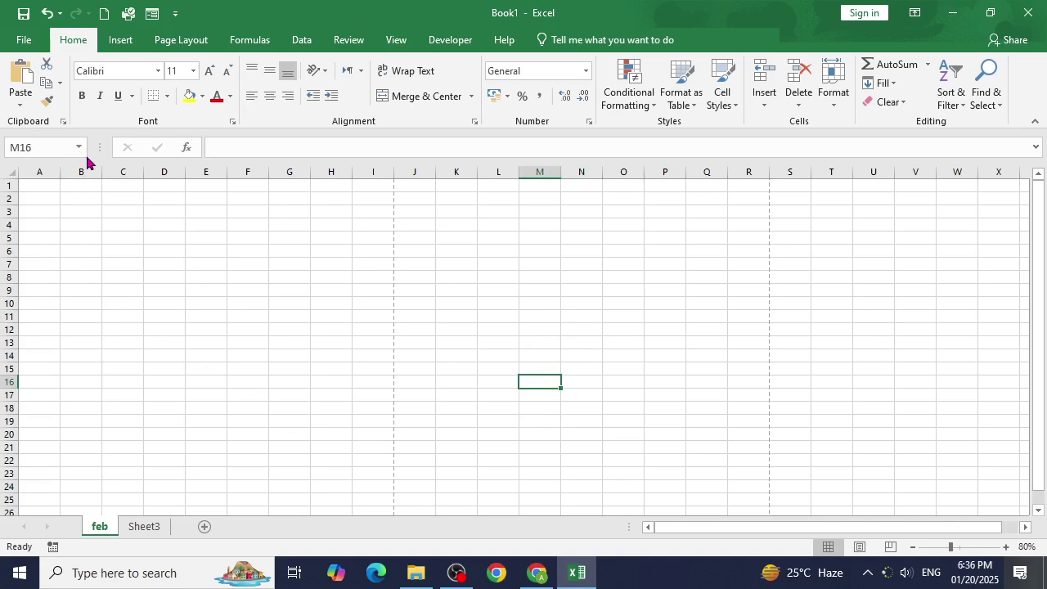
pyautogui.click(181, 335)
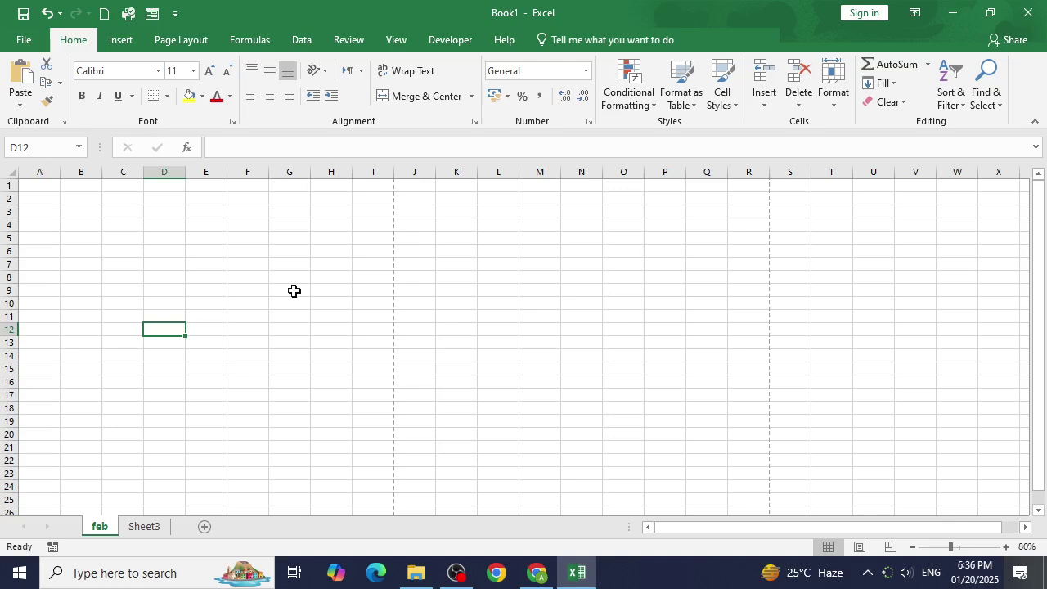
pyautogui.click(327, 292)
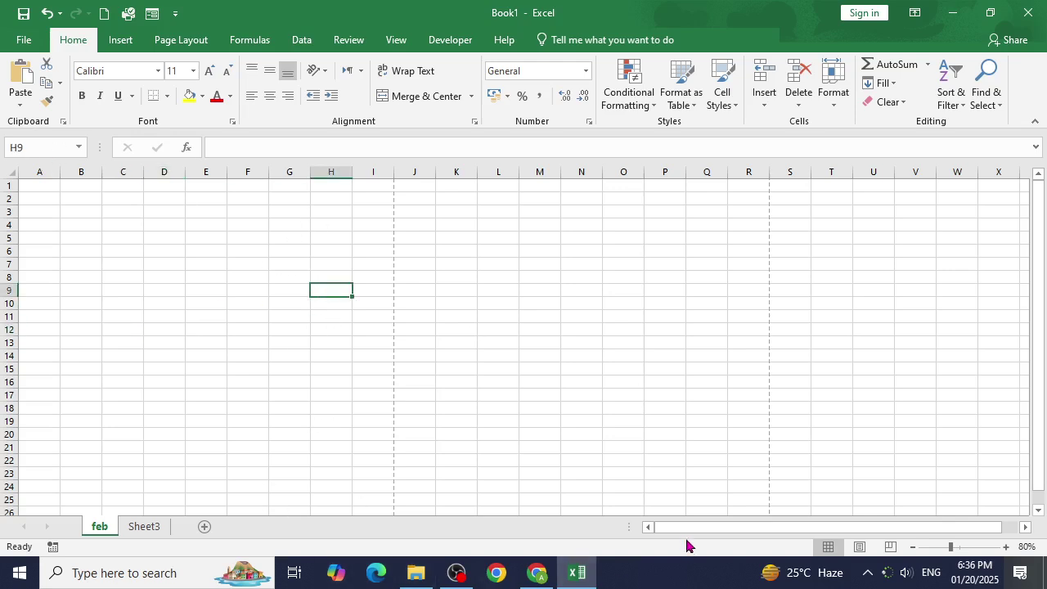
# Widen the Name Box to about twice its width and select cell C9.
pyautogui.moveTo(416, 573)
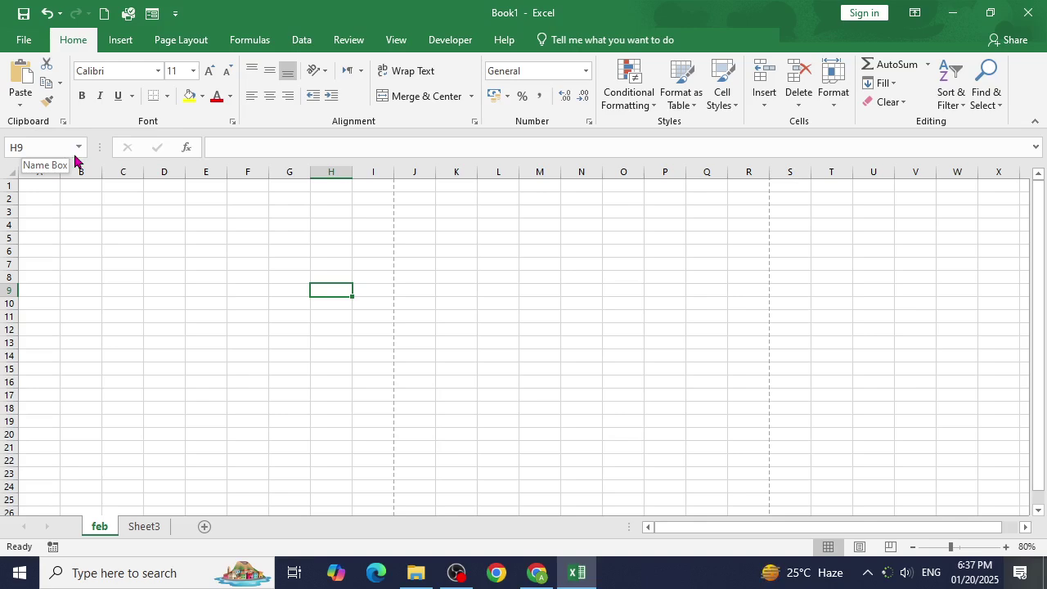
pyautogui.moveTo(87, 152); pyautogui.dragTo(194, 147)
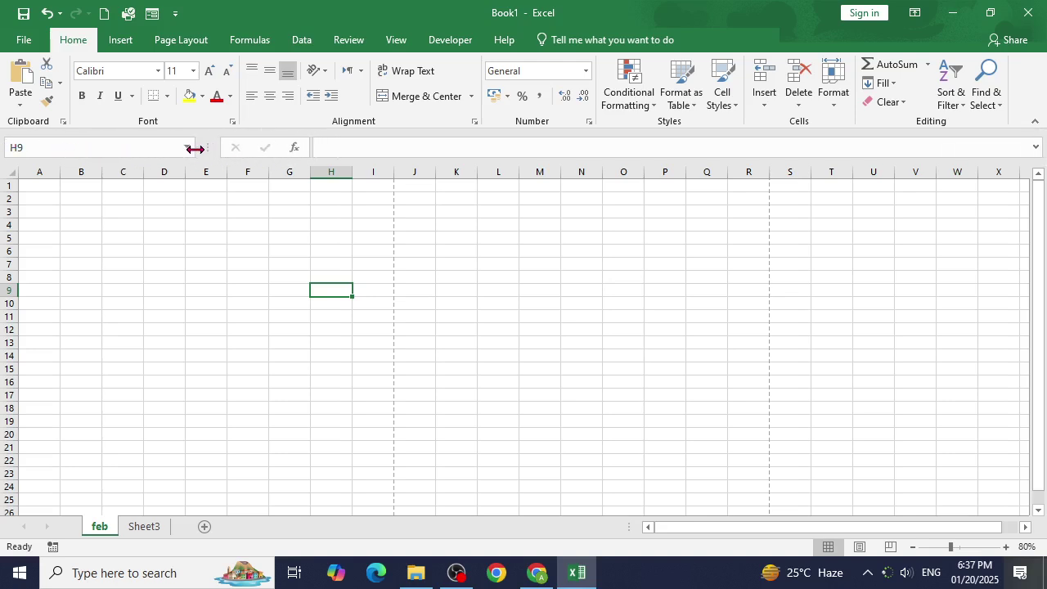
pyautogui.click(109, 295)
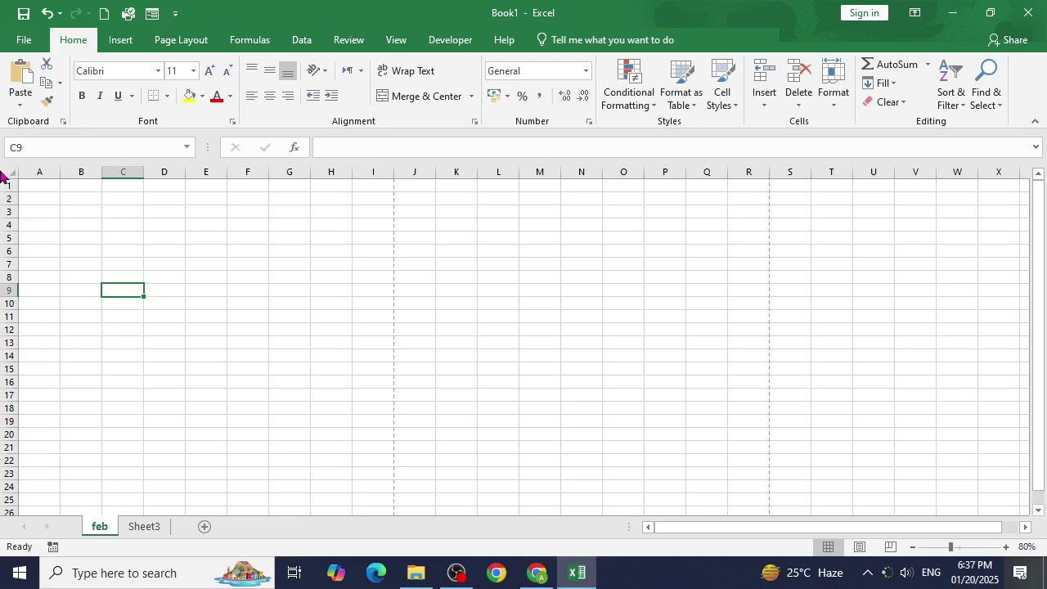
# Select the whole worksheet again, and return to single cells, ending with G7 and G9.
pyautogui.click(9, 170)
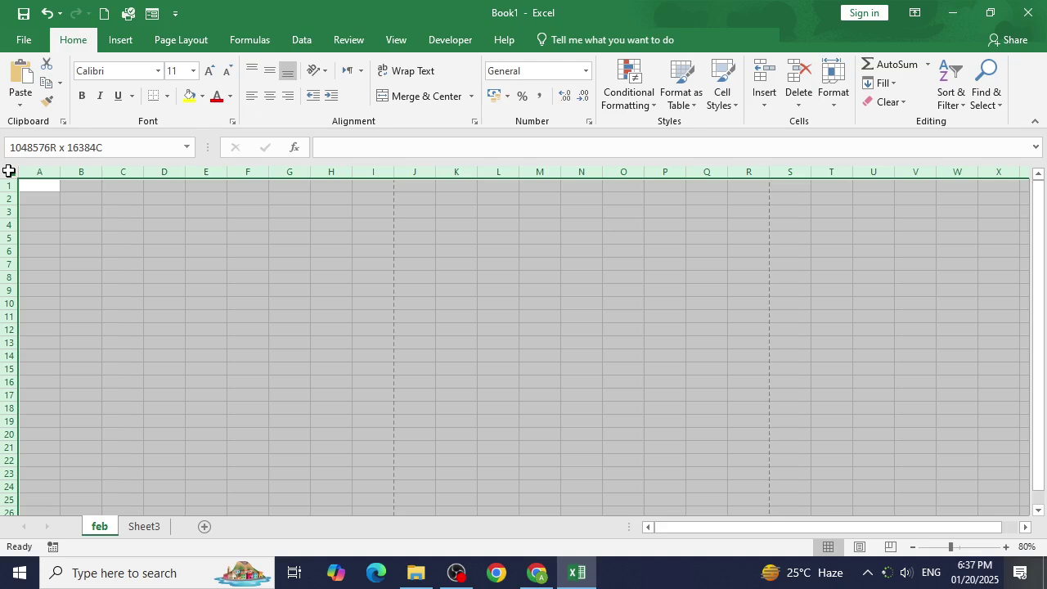
pyautogui.click(194, 283)
pyautogui.click(271, 261)
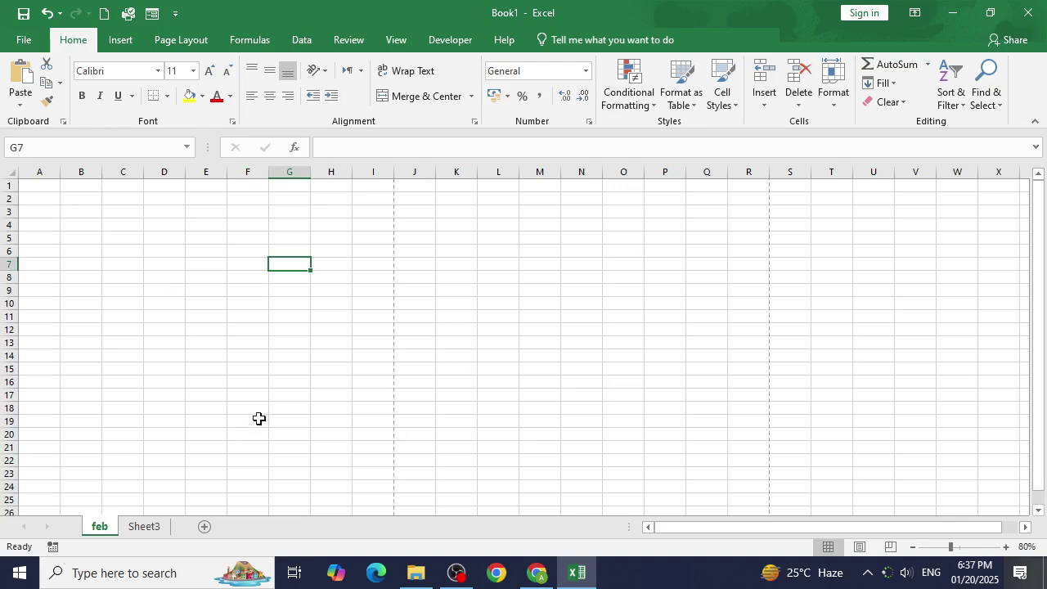
pyautogui.click(278, 291)
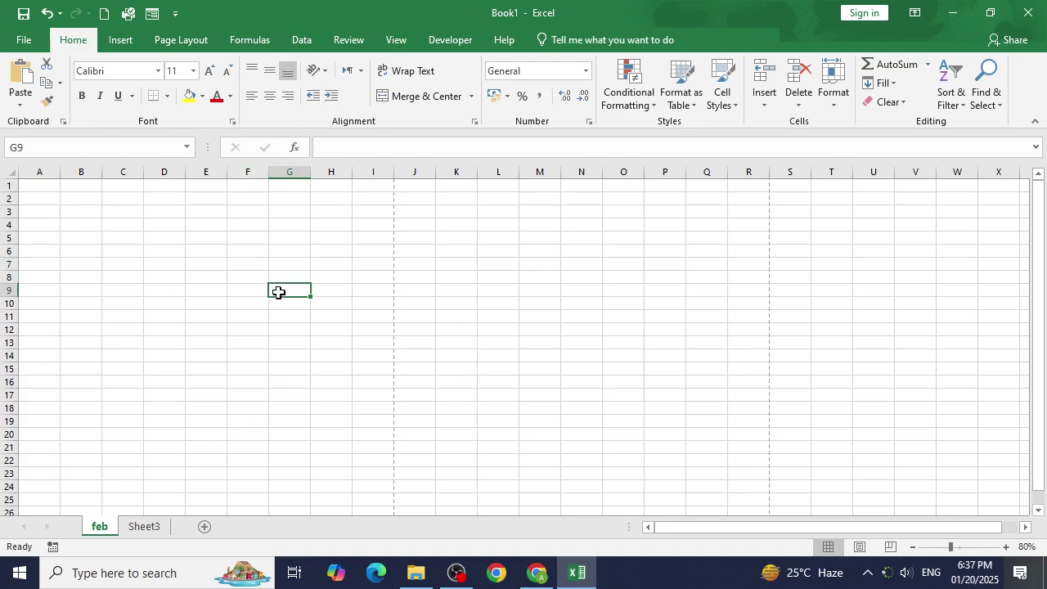
# Place the text cursor in the formula bar for cell G9 without entering anything.
pyautogui.click(509, 140)
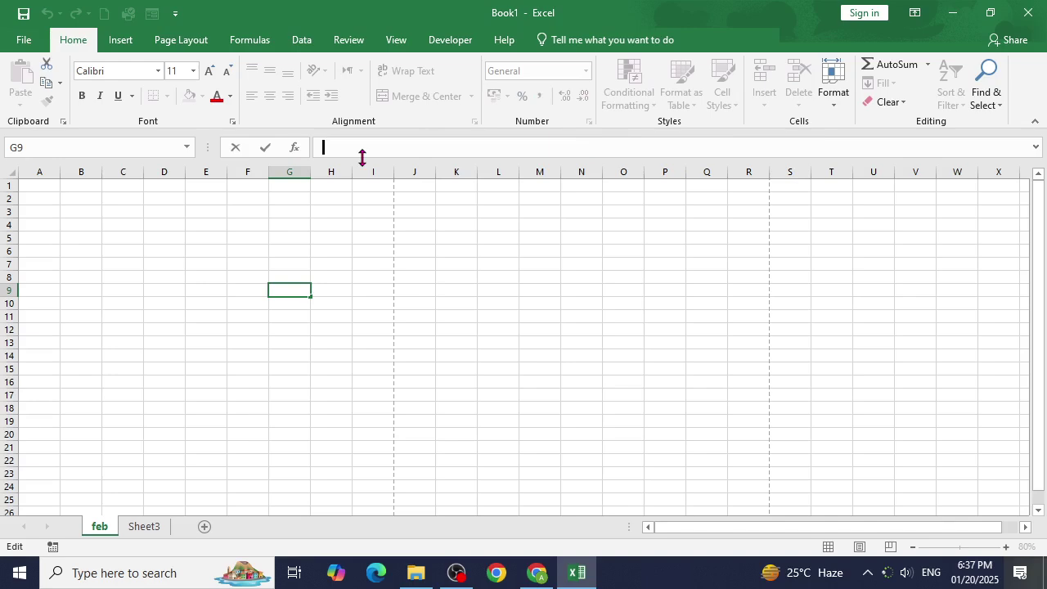
pyautogui.click(267, 579)
pyautogui.click(603, 344)
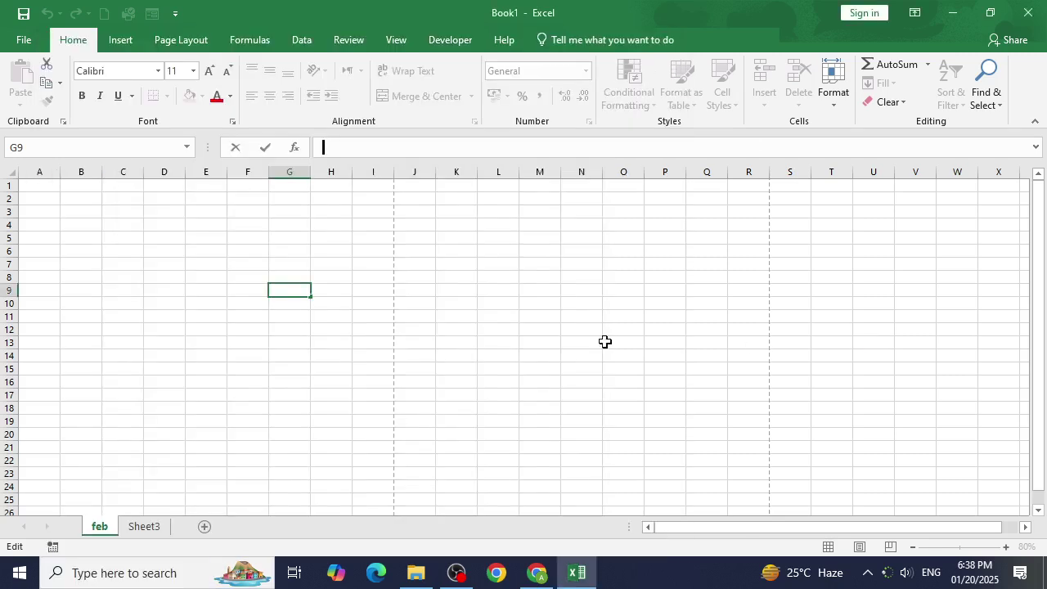
# Enter the numbers 20, 10, 20 and 30 in cells A5 to D5.
pyautogui.click(92, 237)
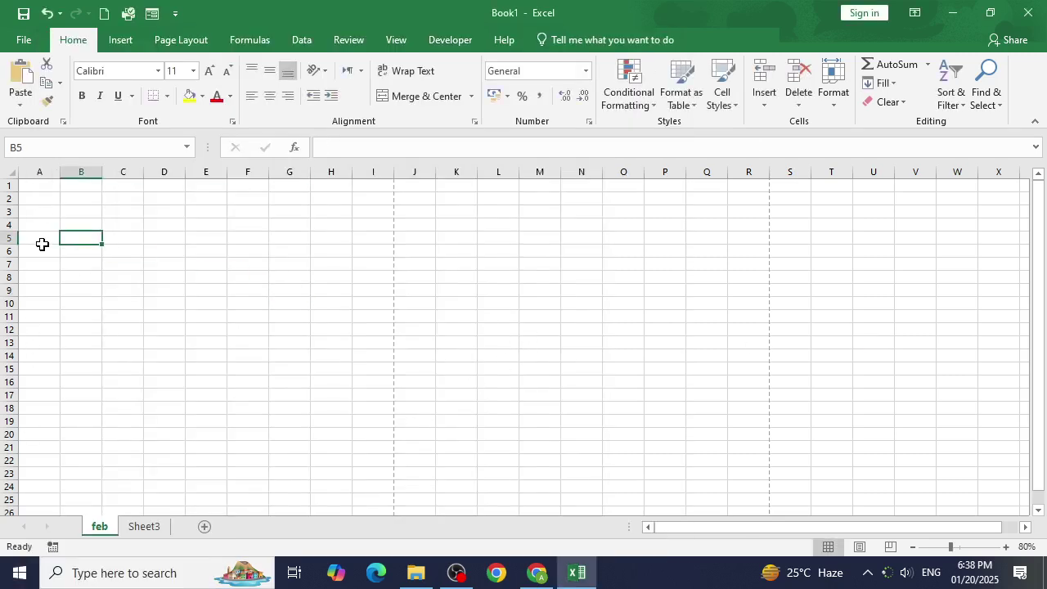
pyautogui.click(42, 240)
pyautogui.write('2')
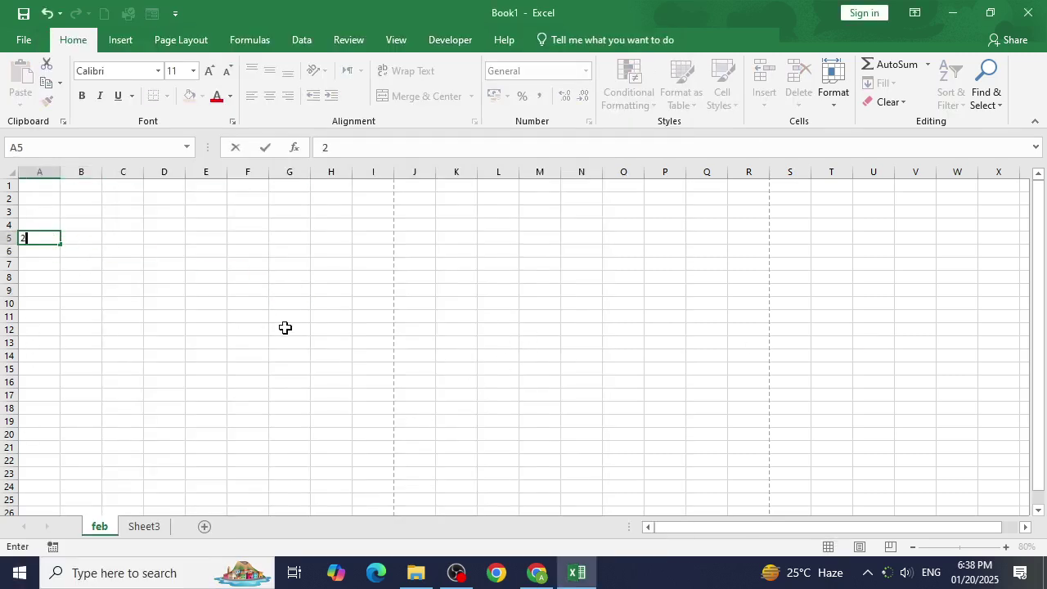
pyautogui.write('0')
pyautogui.press('Tab')
pyautogui.write('0')
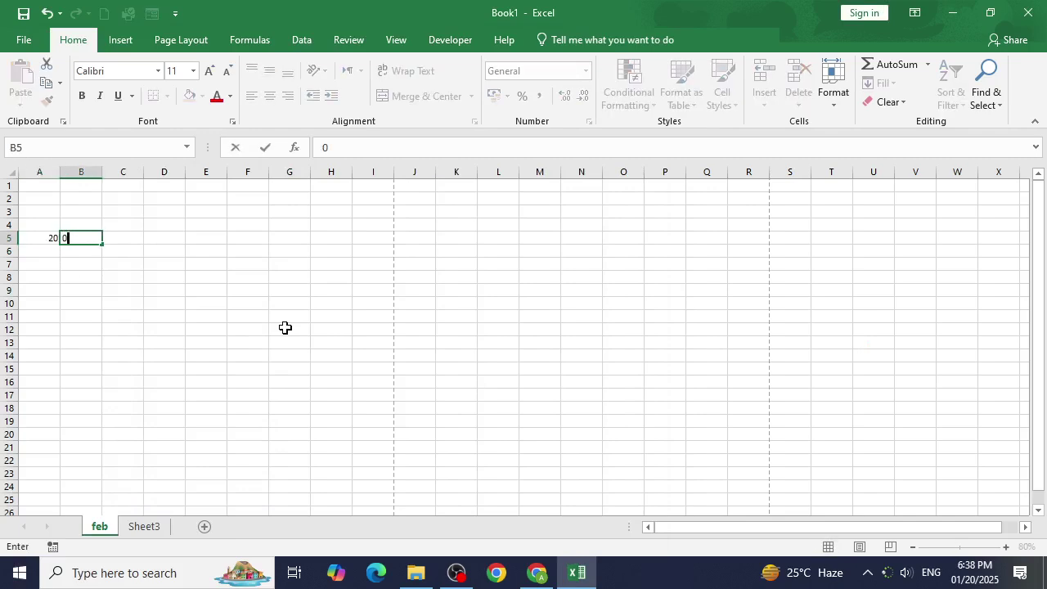
pyautogui.press('BackSpace')
pyautogui.write('10')
pyautogui.press('Tab')
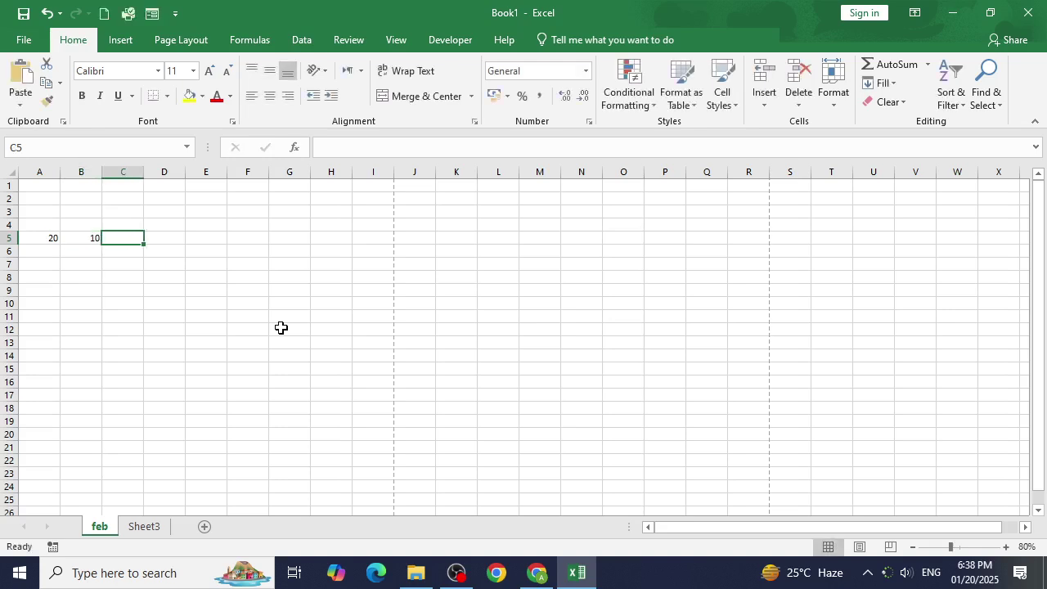
pyautogui.write('20')
pyautogui.press('Tab')
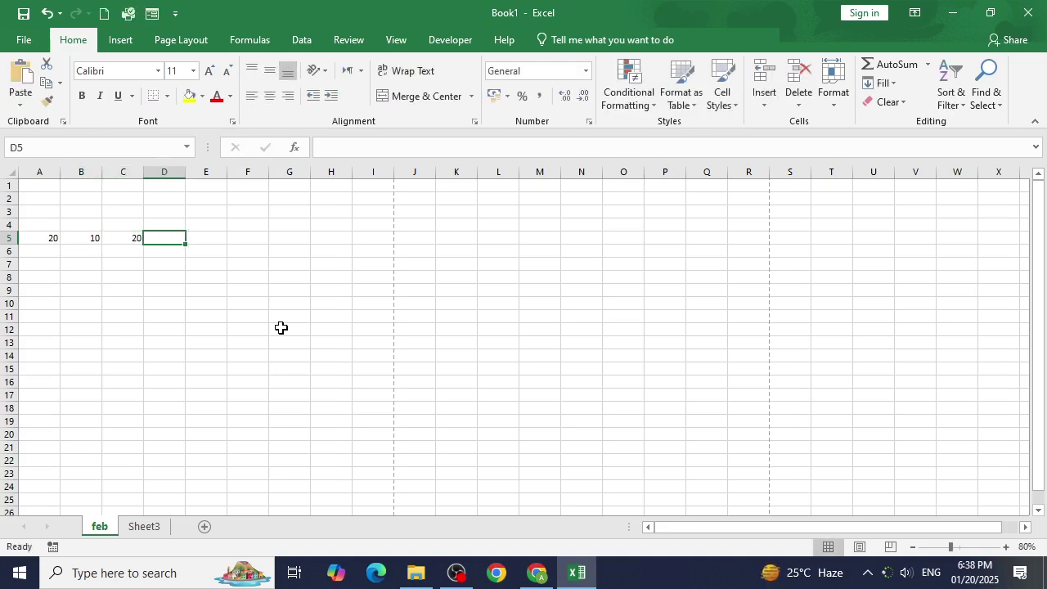
pyautogui.write('30')
pyautogui.press('Return')
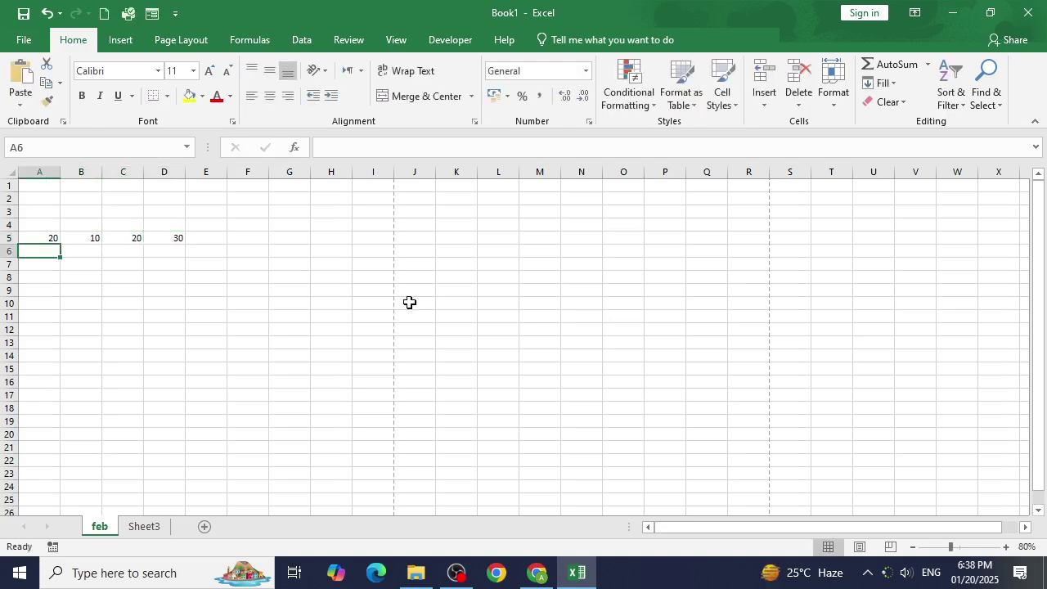
# Enter the formula =20+10+20+30 in cell E5 and widen column E slightly.
pyautogui.click(205, 237)
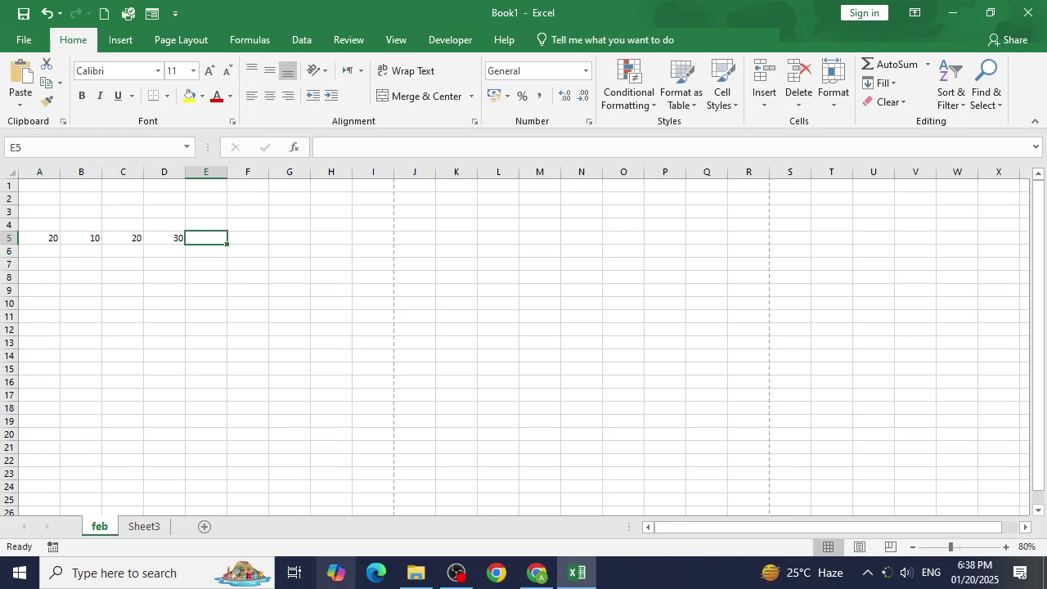
pyautogui.write('=20')
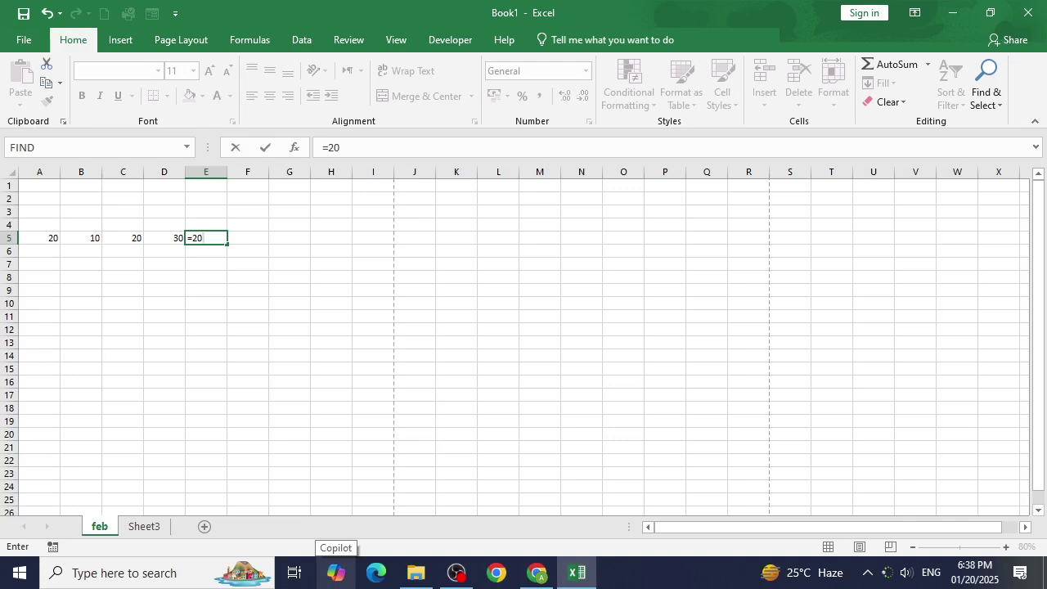
pyautogui.write('+10+')
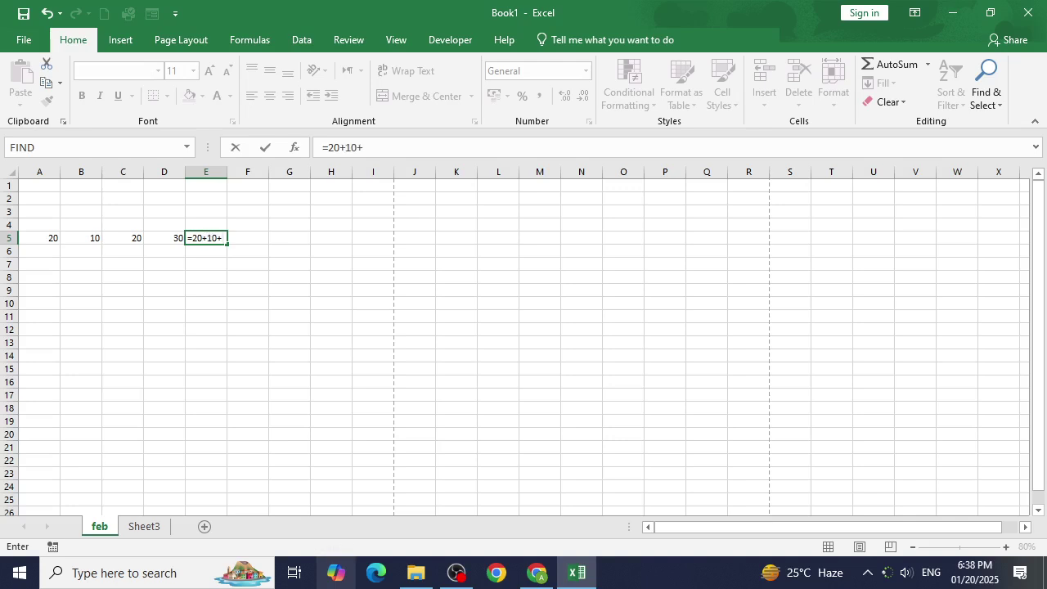
pyautogui.write('20+30')
pyautogui.hotkey('ctrl', 'Return')
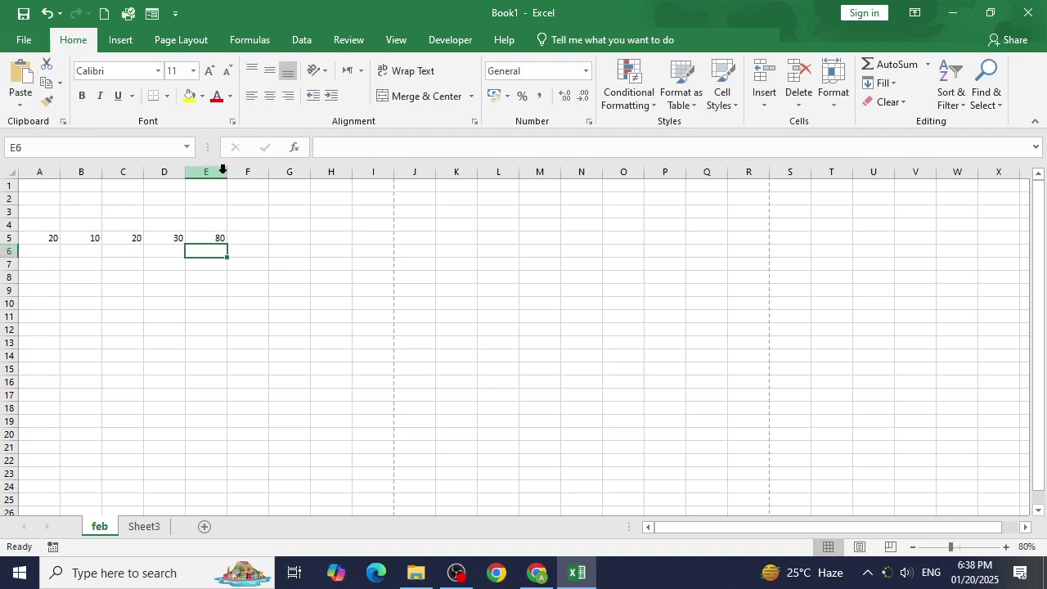
pyautogui.moveTo(226, 172); pyautogui.dragTo(236, 172)
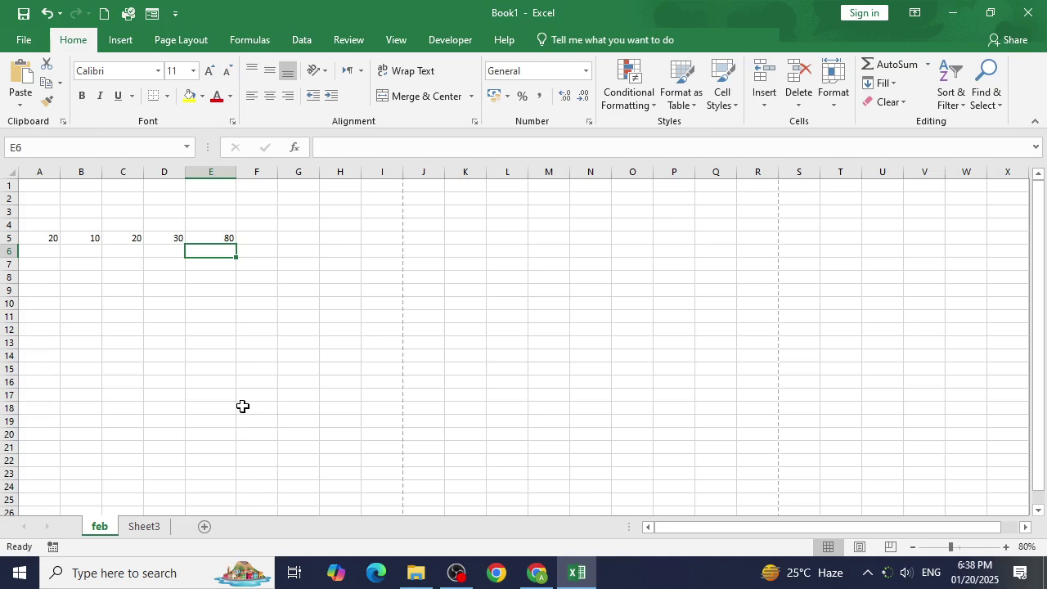
pyautogui.click(312, 331)
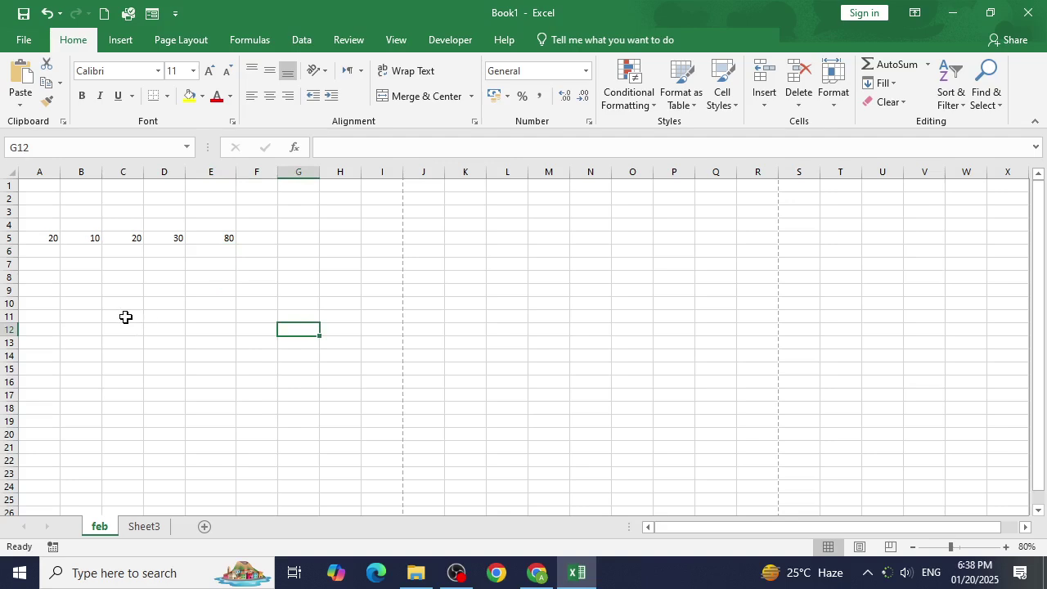
# Select cells A5, B5, C5 and D5 one at a time and compare their contents in the formula bar.
pyautogui.click(35, 237)
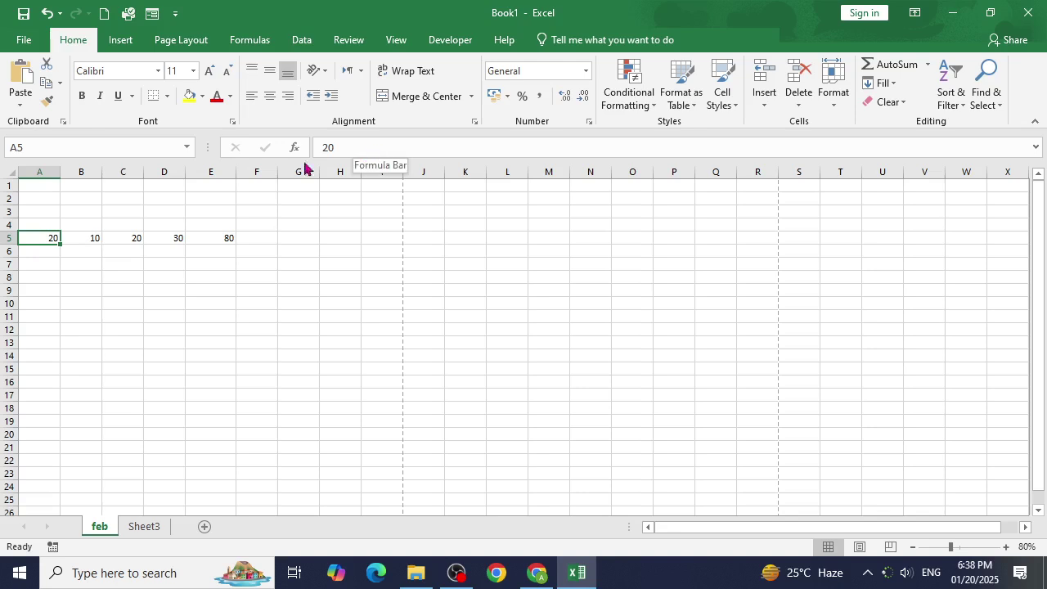
pyautogui.click(92, 241)
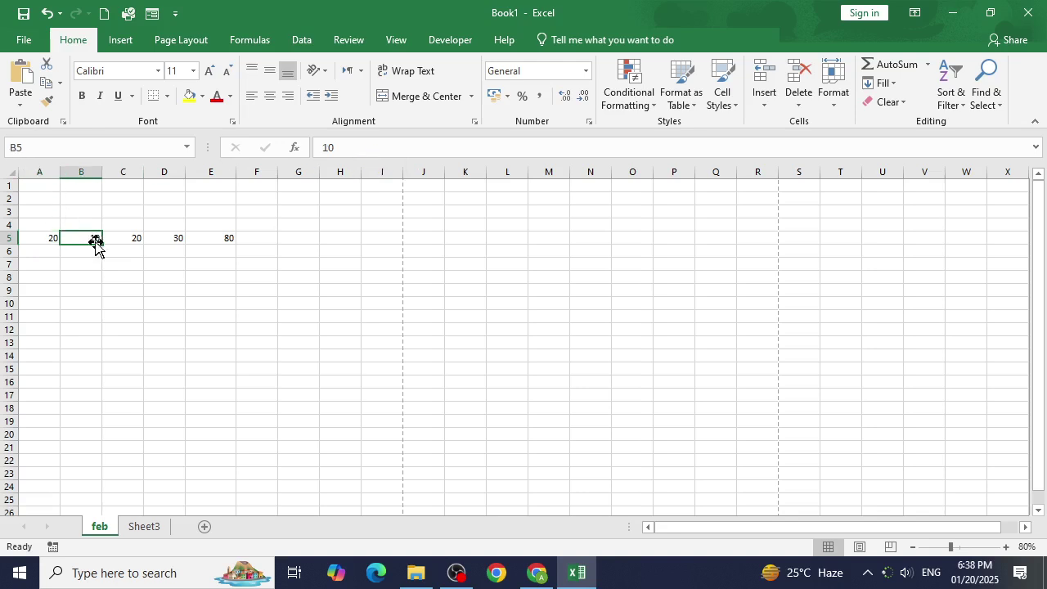
pyautogui.click(122, 238)
pyautogui.click(167, 238)
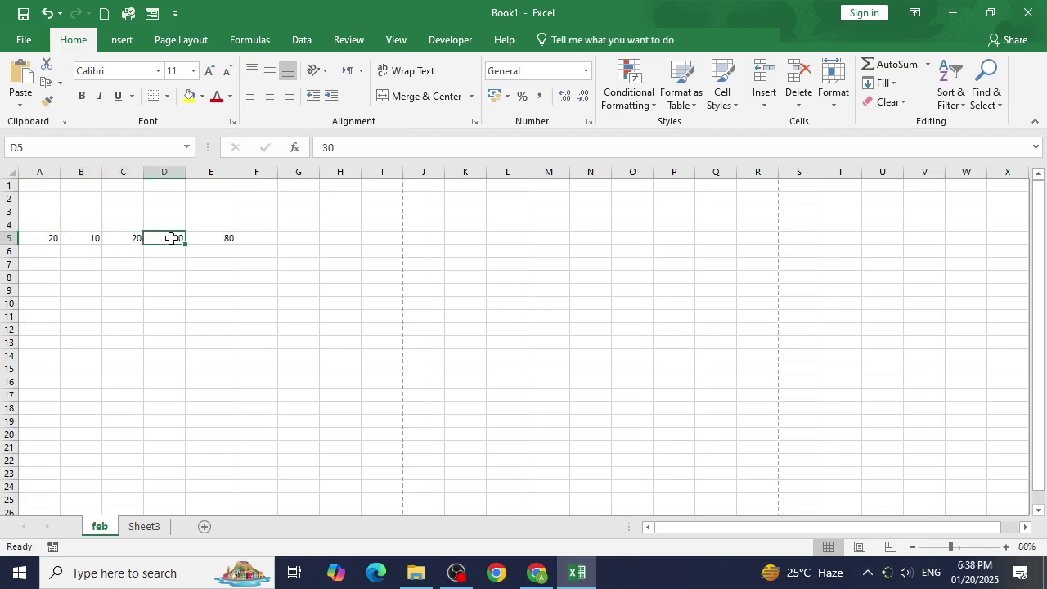
# Select cell E5 and inspect its formula in the formula bar, comparing it with the empty cell below.
pyautogui.click(206, 237)
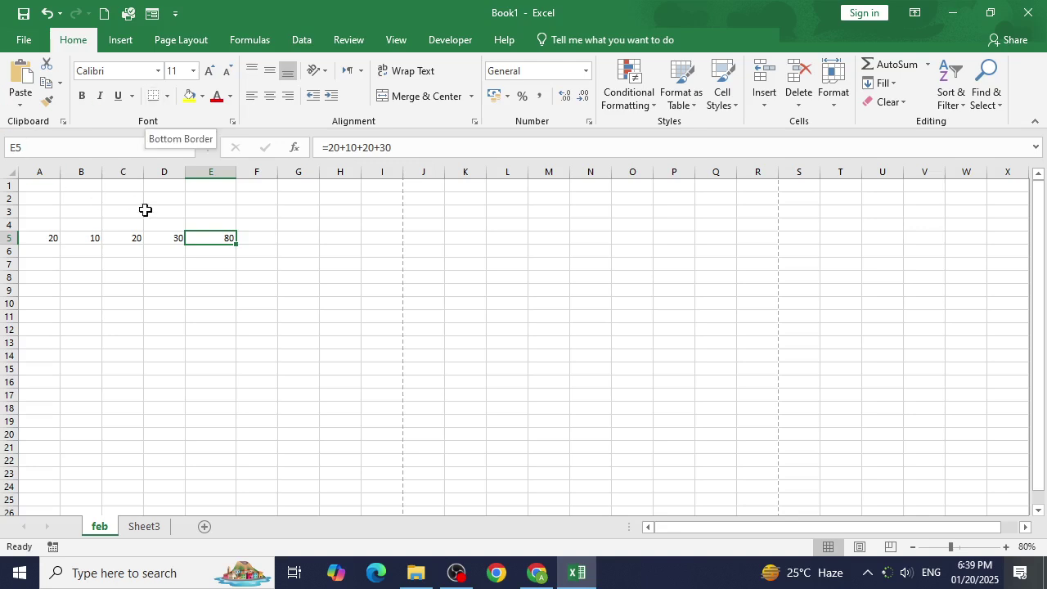
pyautogui.press('Down')
pyautogui.press('Down')
pyautogui.press('Down')
pyautogui.press('Down')
pyautogui.press('Down')
pyautogui.press('Down')
pyautogui.click(227, 246)
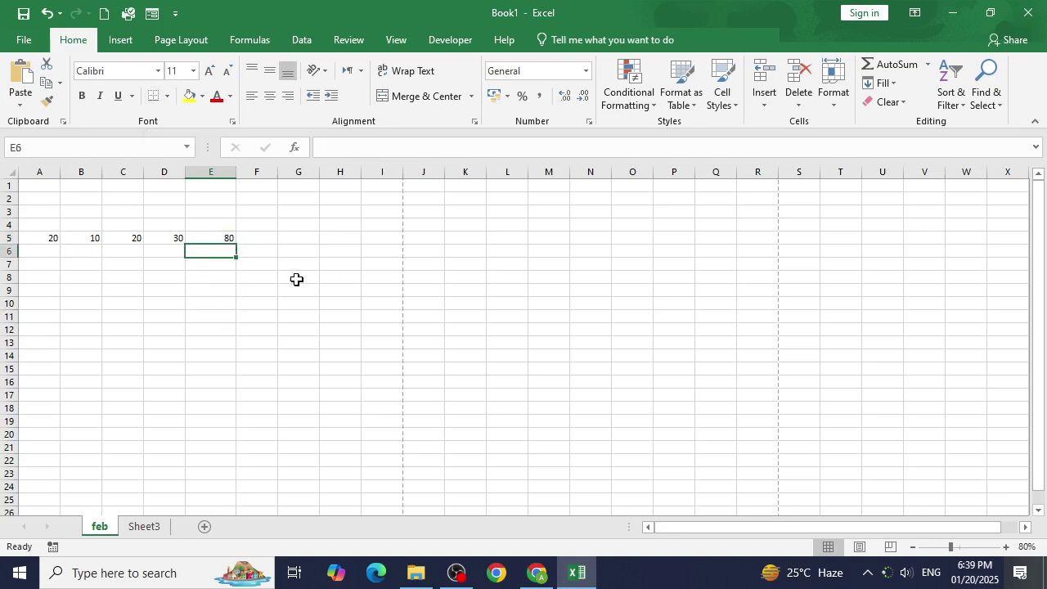
pyautogui.click(226, 242)
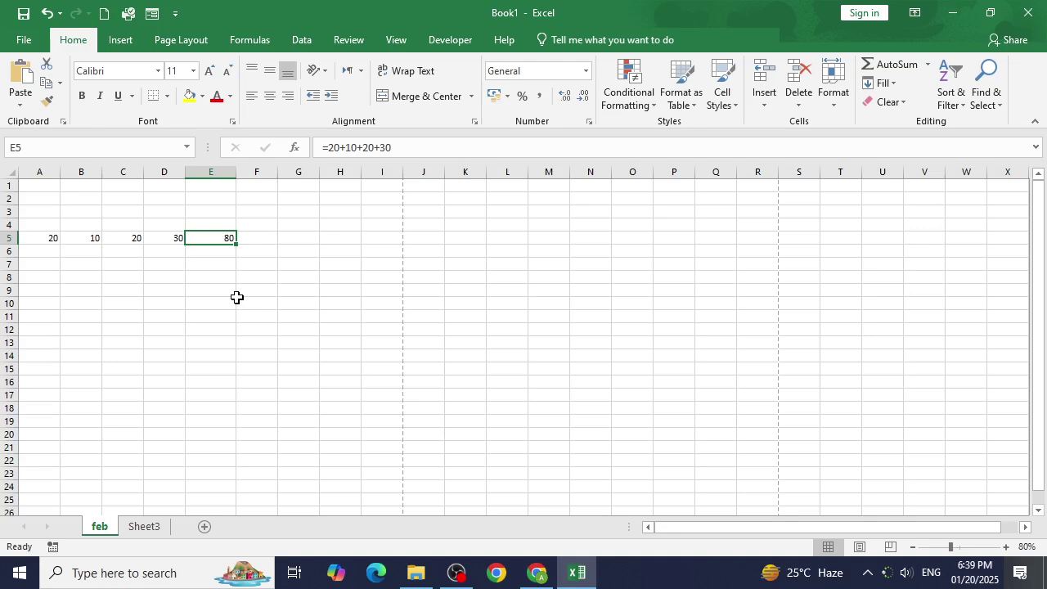
# Change the number in cell A5 to 30 and the number in cell C5 to 10.
pyautogui.click(51, 241)
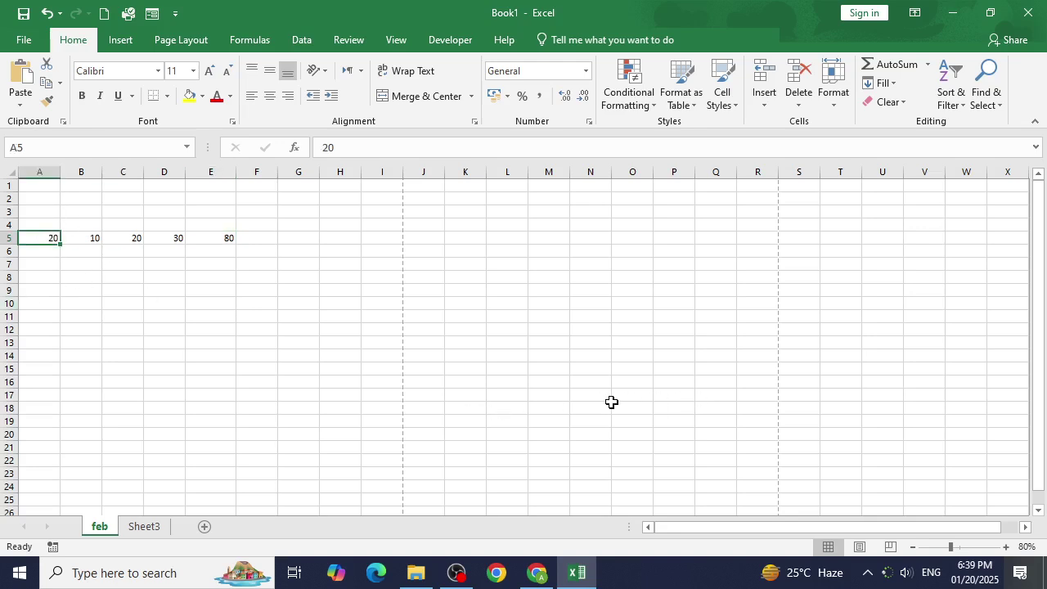
pyautogui.write('30')
pyautogui.press('Return')
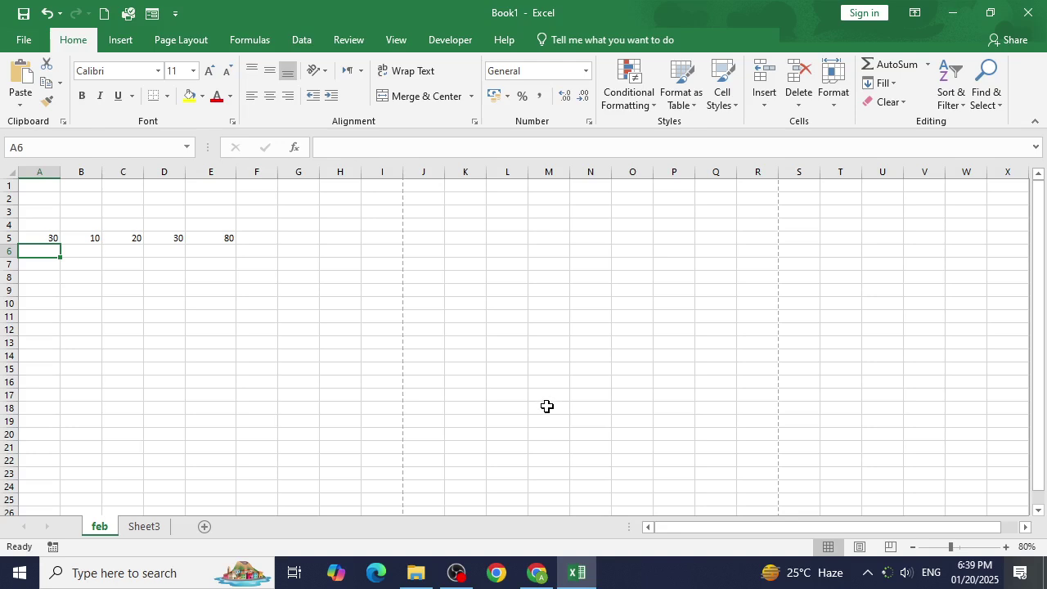
pyautogui.click(129, 237)
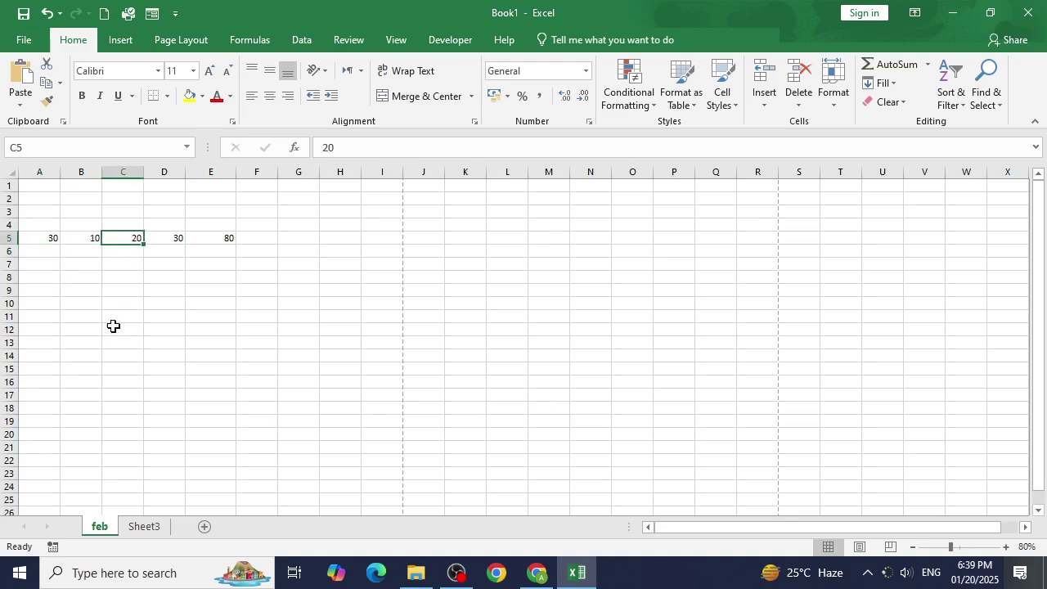
pyautogui.write('10')
pyautogui.press('Return')
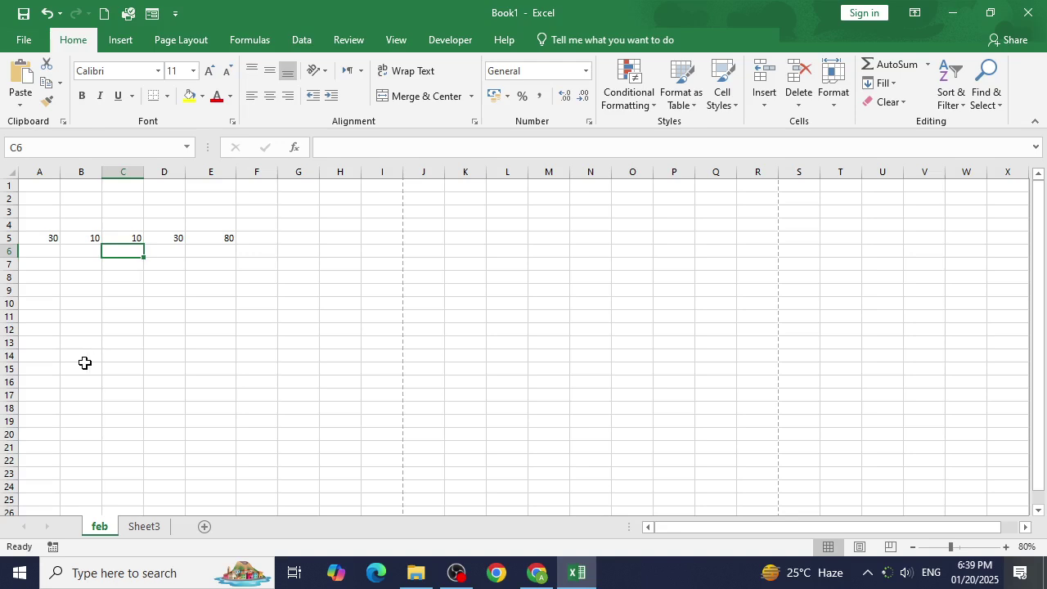
# Replace the fixed-number formula in cell E5 with the cell-reference formula =A5+B5+C5+D5.
pyautogui.click(259, 306)
pyautogui.click(231, 240)
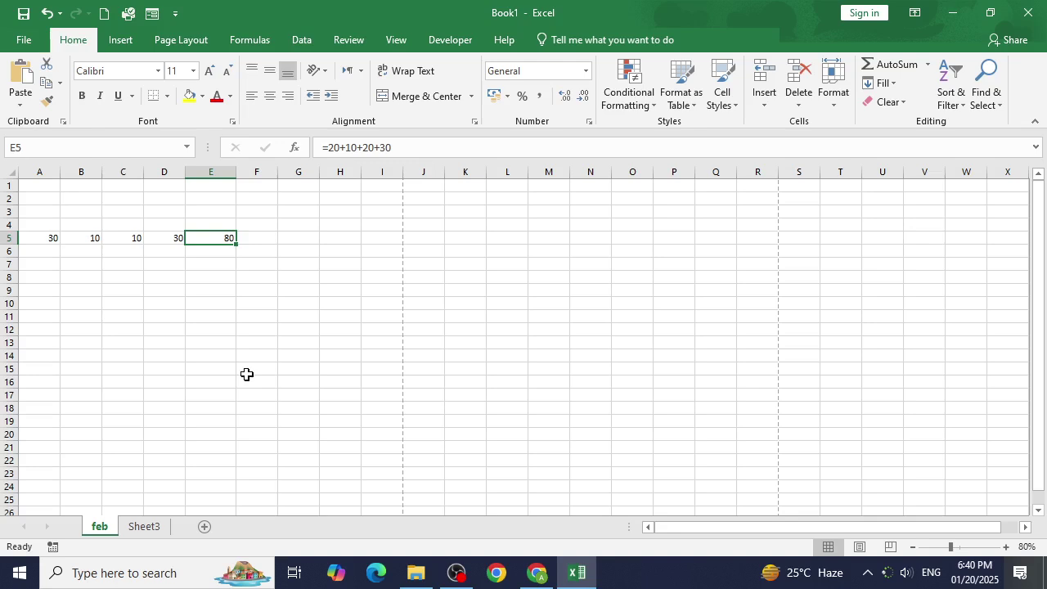
pyautogui.press('Delete')
pyautogui.write('=')
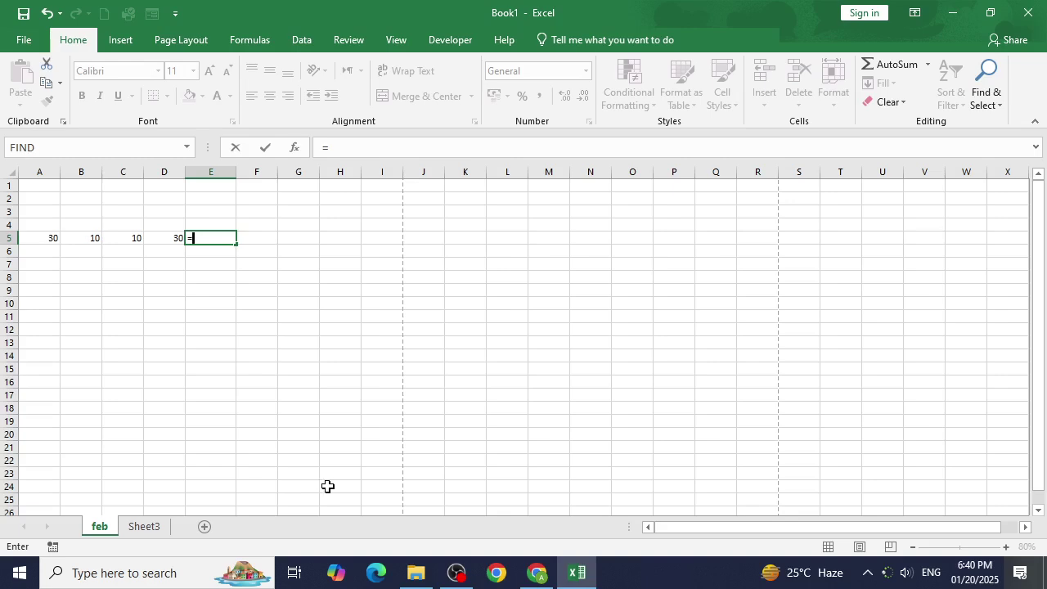
pyautogui.write('A5')
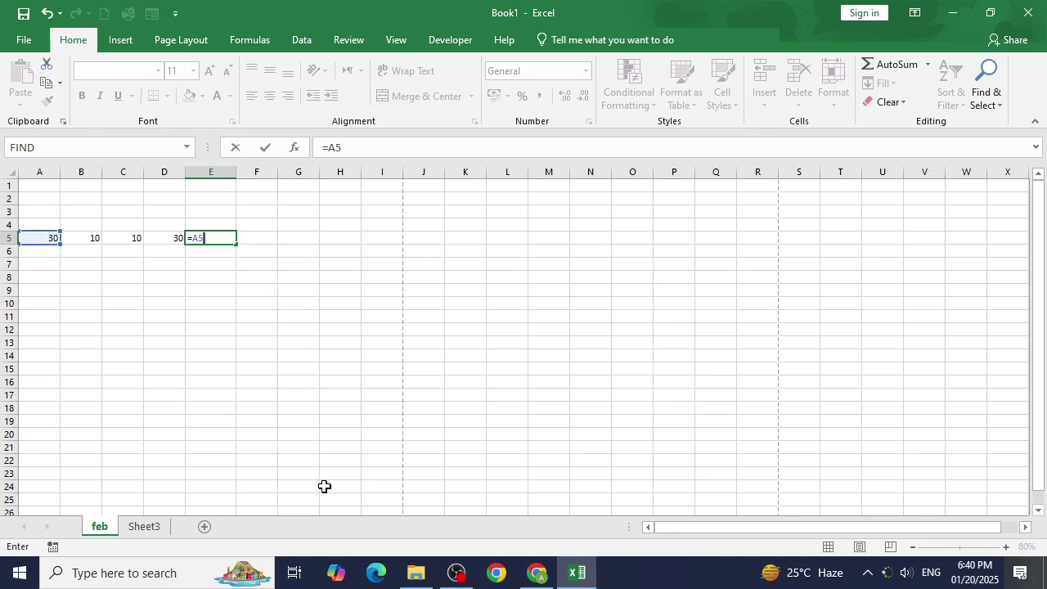
pyautogui.write('+B')
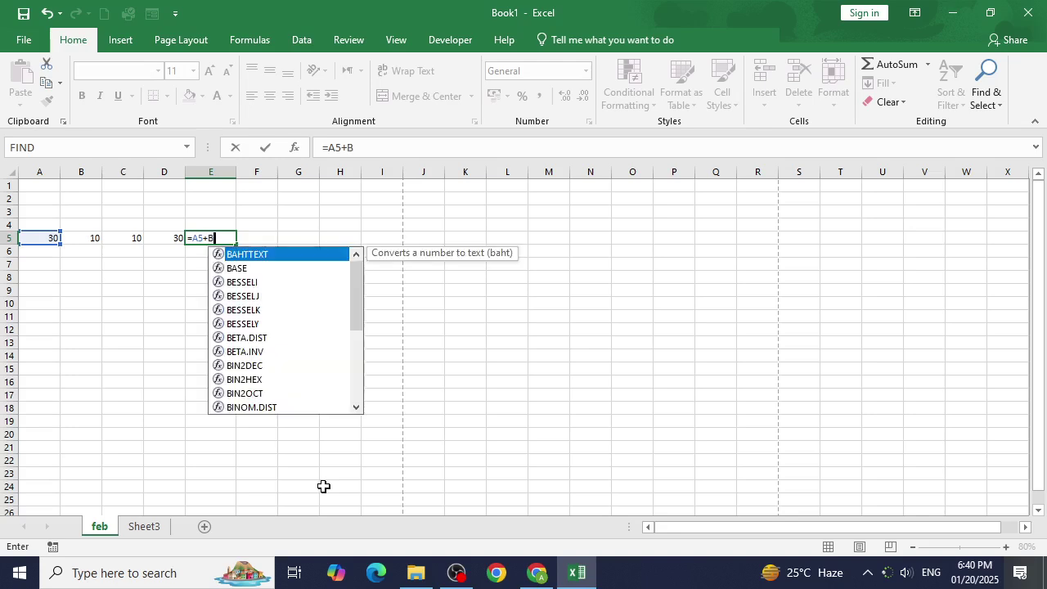
pyautogui.write('5')
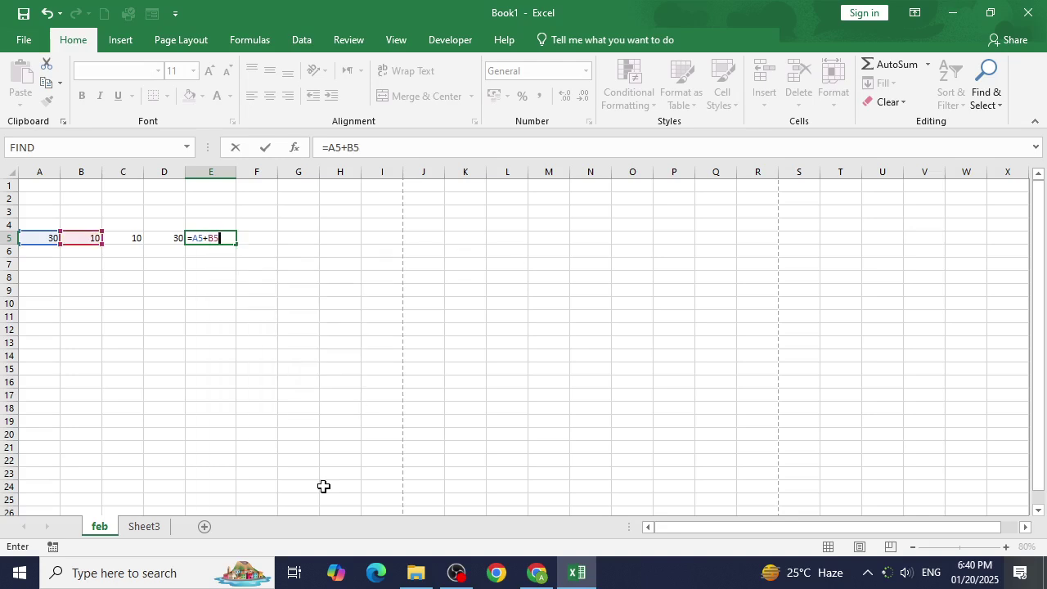
pyautogui.write('+C5')
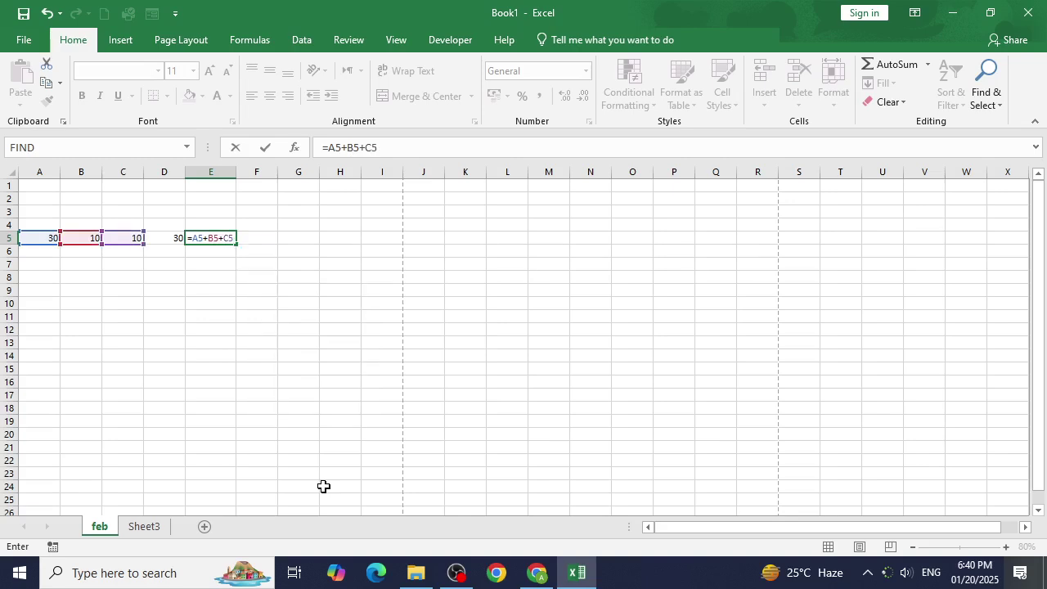
pyautogui.write('+D')
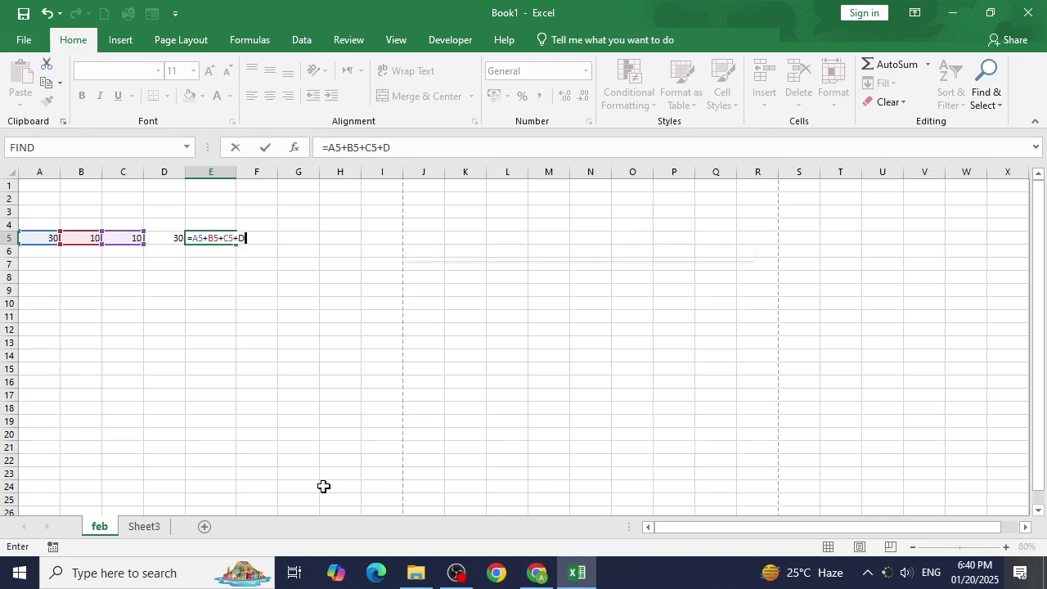
pyautogui.write('5')
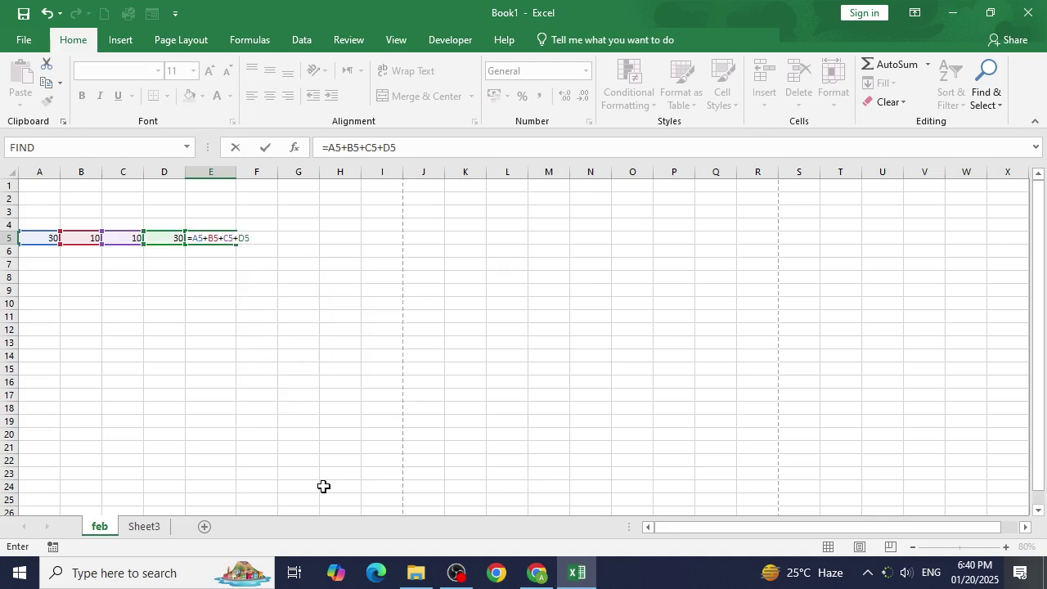
pyautogui.press('Return')
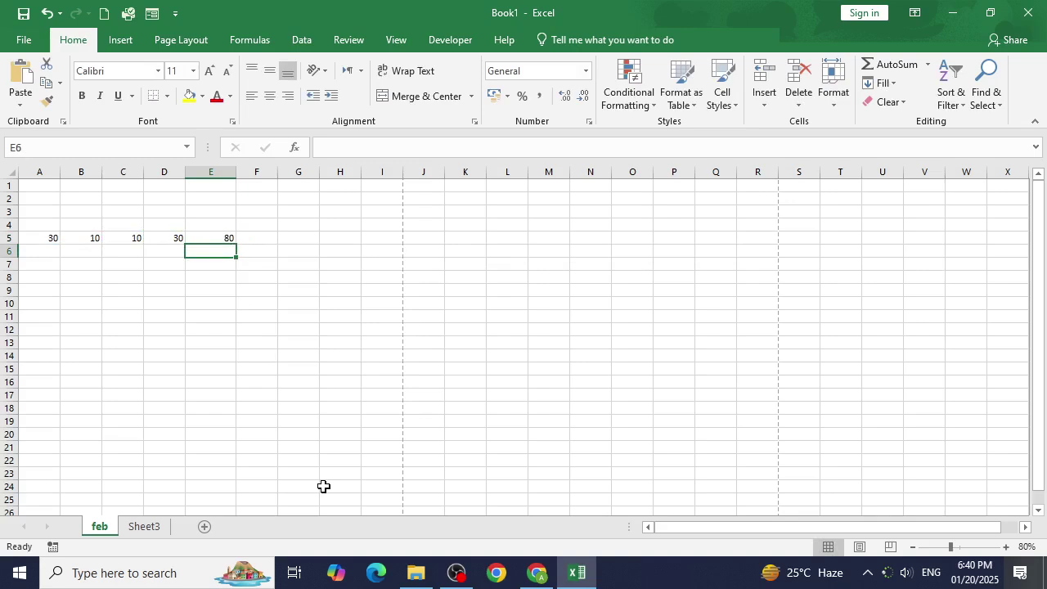
# Test the cell-reference formula by setting A5 to 50, D5 to 50 and B5 to 85.
pyautogui.click(53, 238)
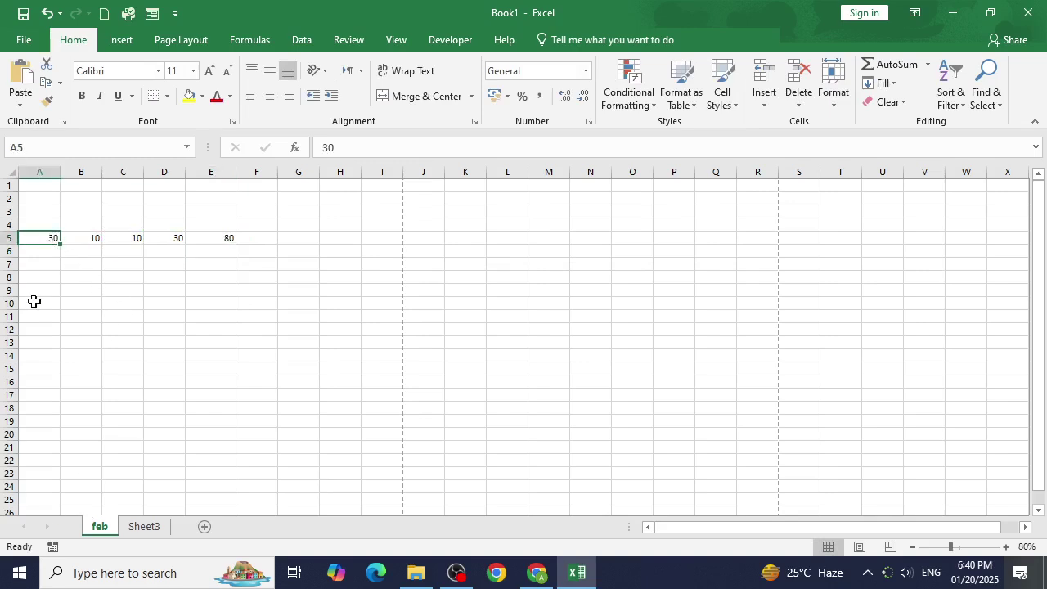
pyautogui.write('50')
pyautogui.press('Return')
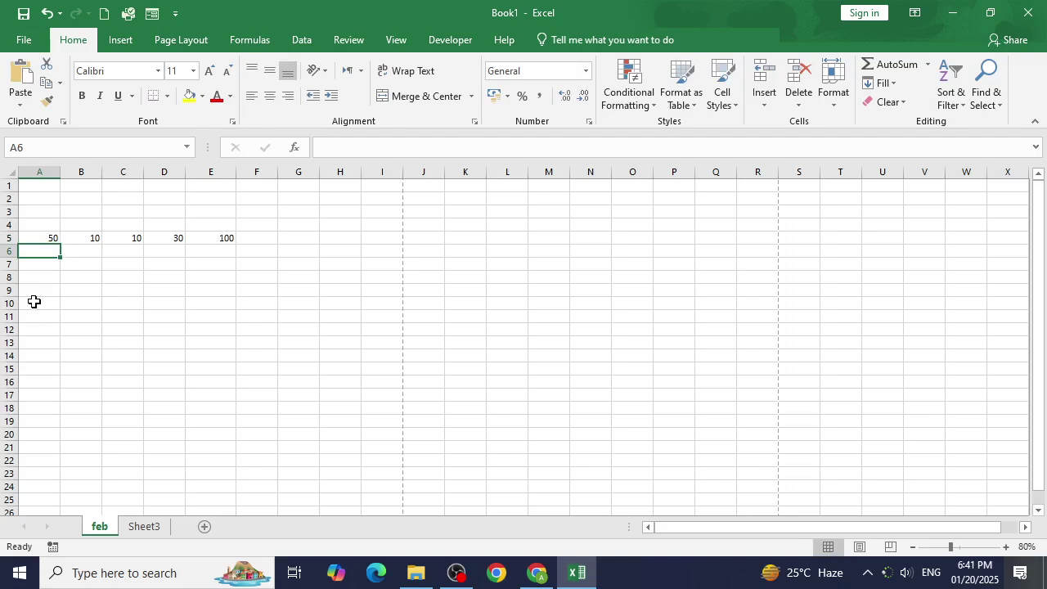
pyautogui.click(145, 238)
pyautogui.write('50')
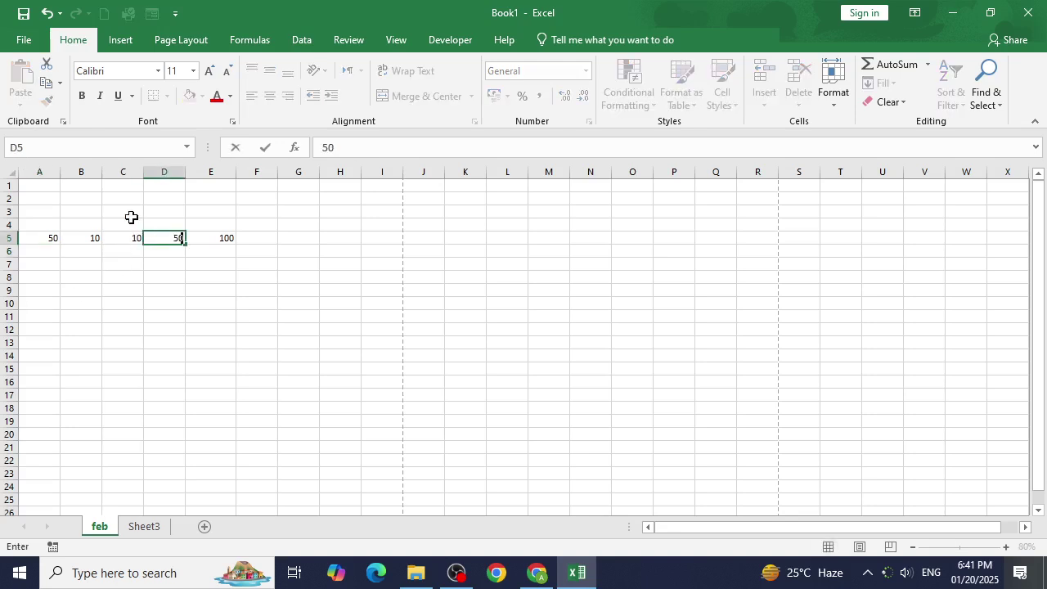
pyautogui.press('Return')
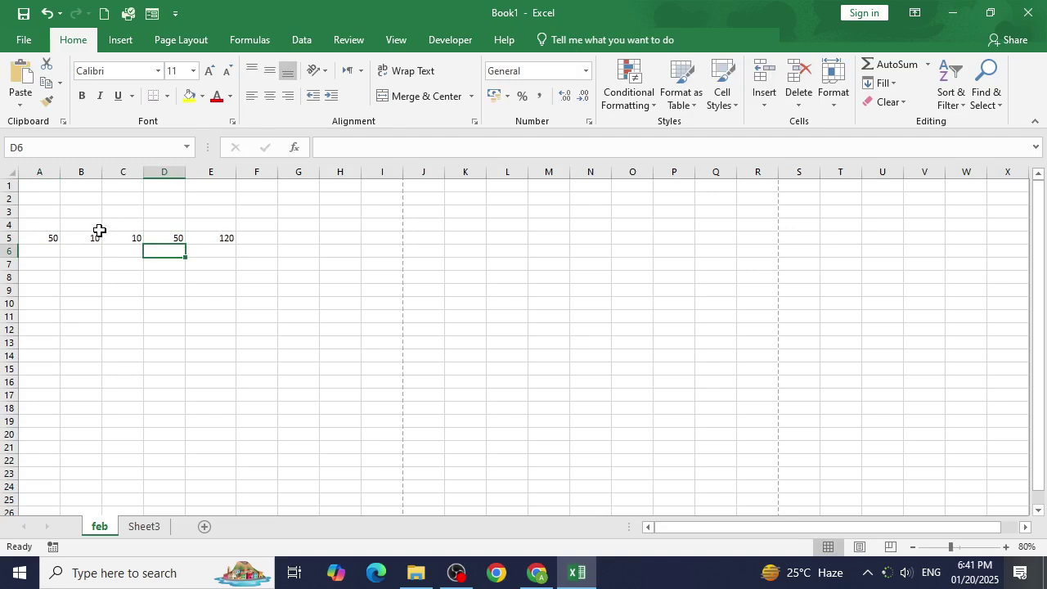
pyautogui.click(98, 236)
pyautogui.write('85')
pyautogui.press('Return')
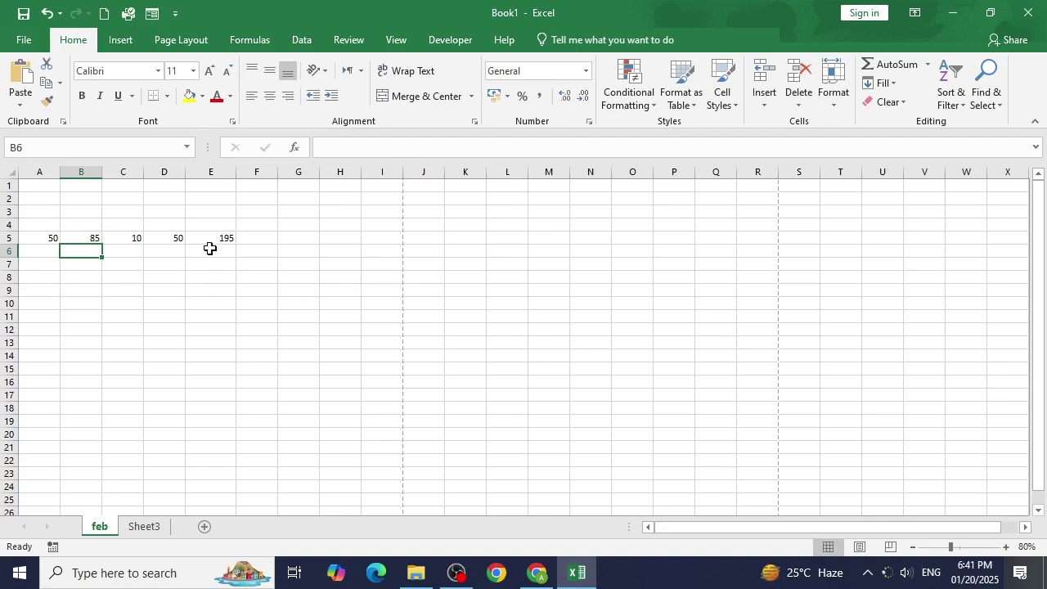
# Clear cell E5 and rebuild =A5+B5+C5+D5 by picking each referenced cell on the sheet.
pyautogui.click(216, 238)
pyautogui.press('Delete')
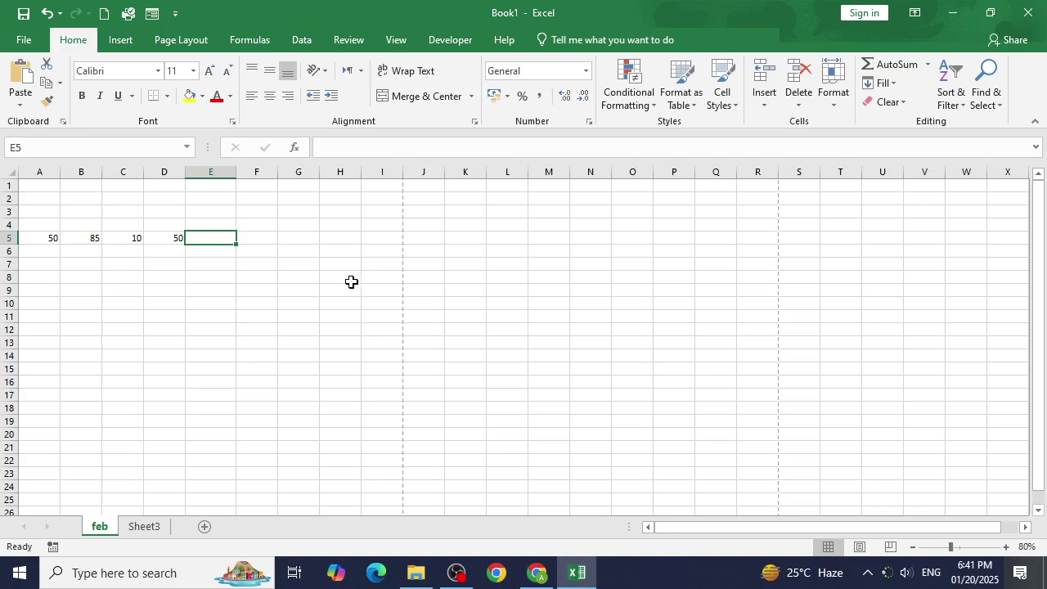
pyautogui.write('=')
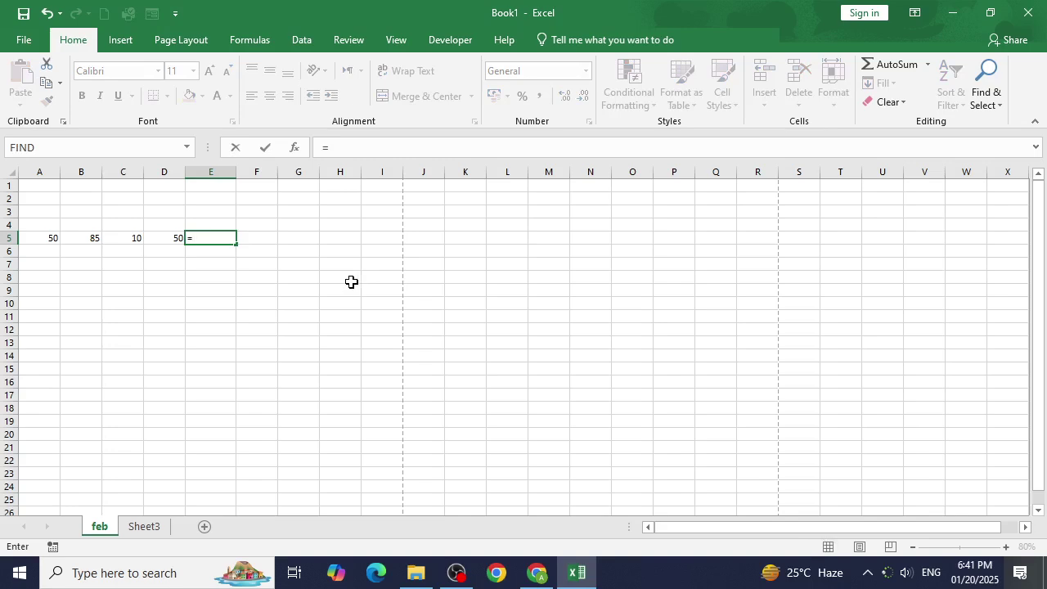
pyautogui.click(42, 239)
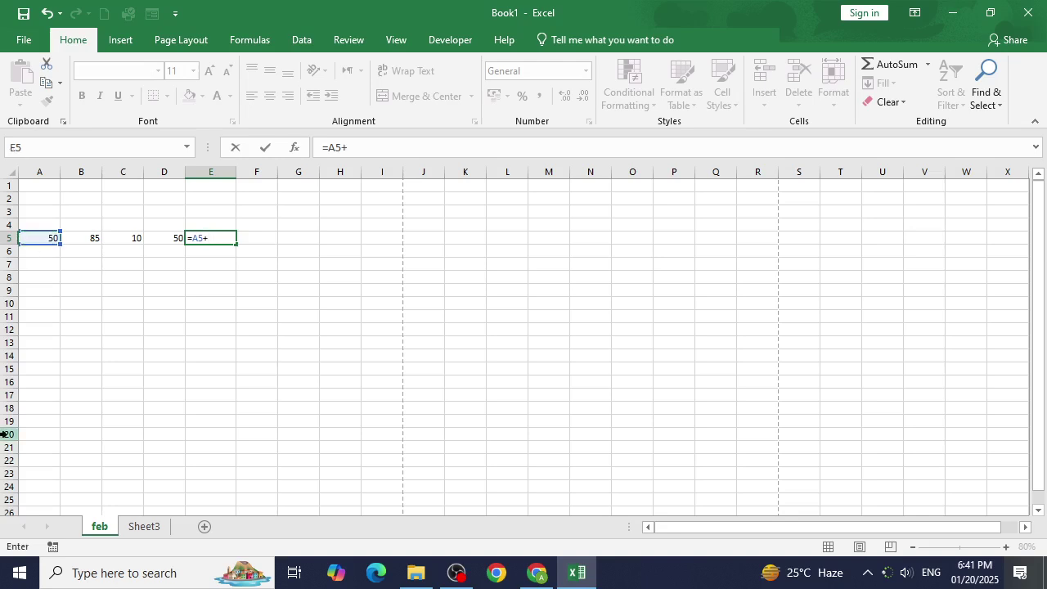
pyautogui.click(88, 240)
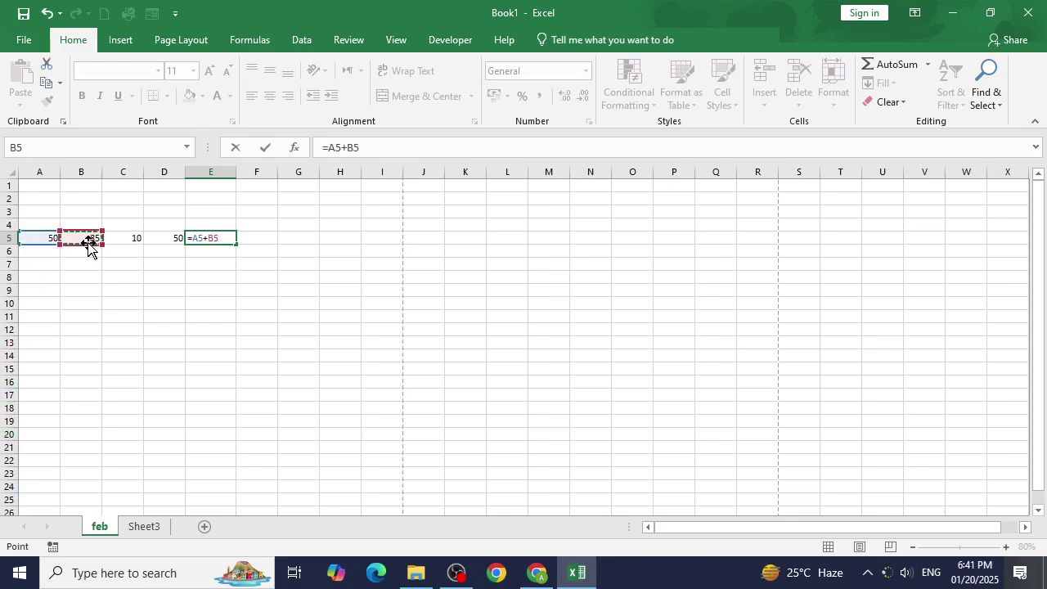
pyautogui.write('+')
pyautogui.click(121, 237)
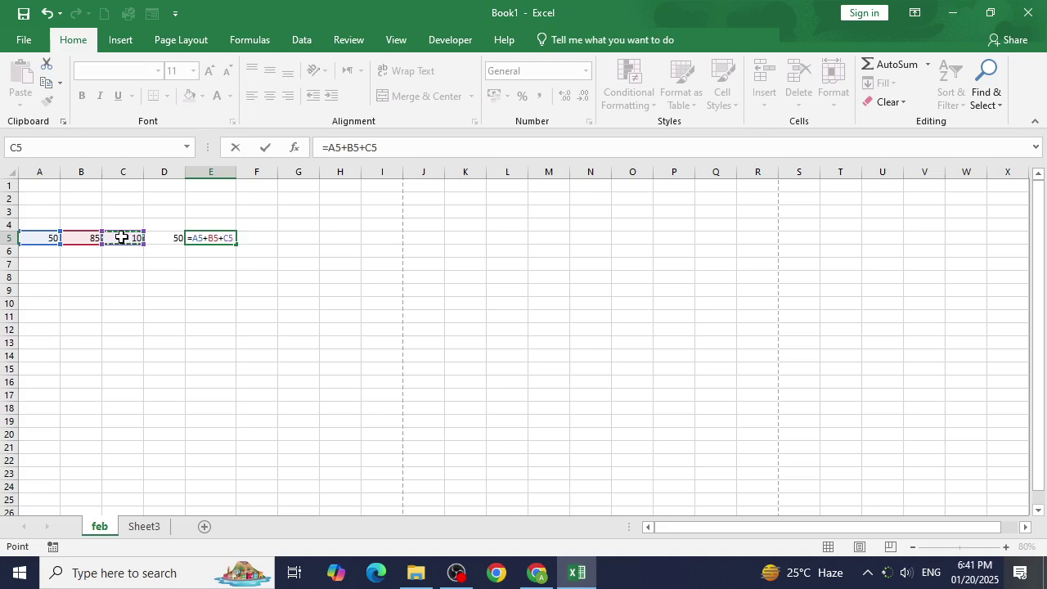
pyautogui.write('+')
pyautogui.click(162, 237)
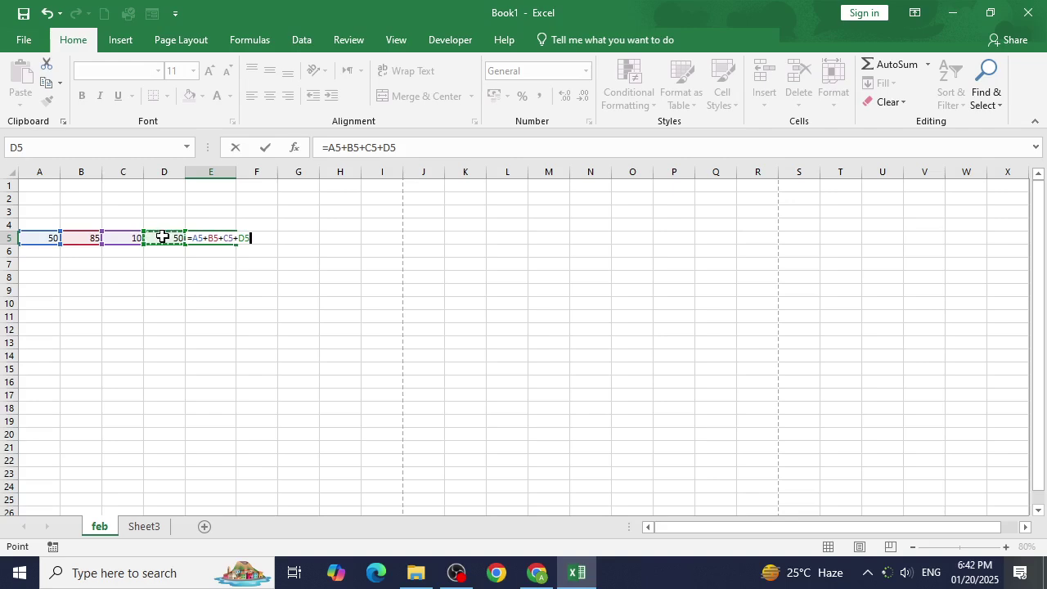
pyautogui.press('Return')
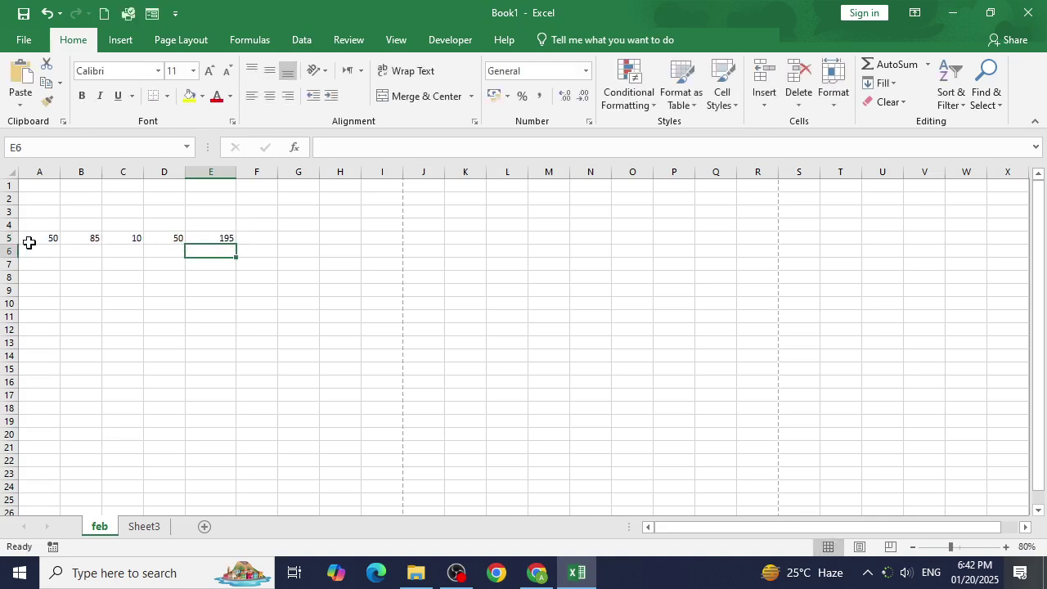
# Set cells B5 and C5 to 50 to test the rebuilt formula.
pyautogui.click(79, 237)
pyautogui.write('50')
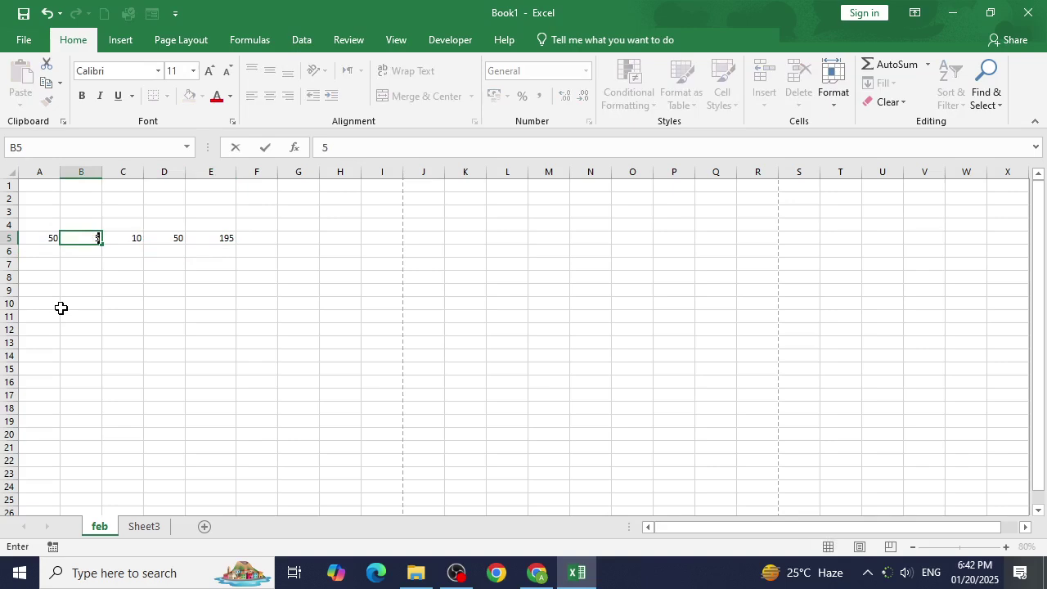
pyautogui.press('Return')
pyautogui.click(122, 238)
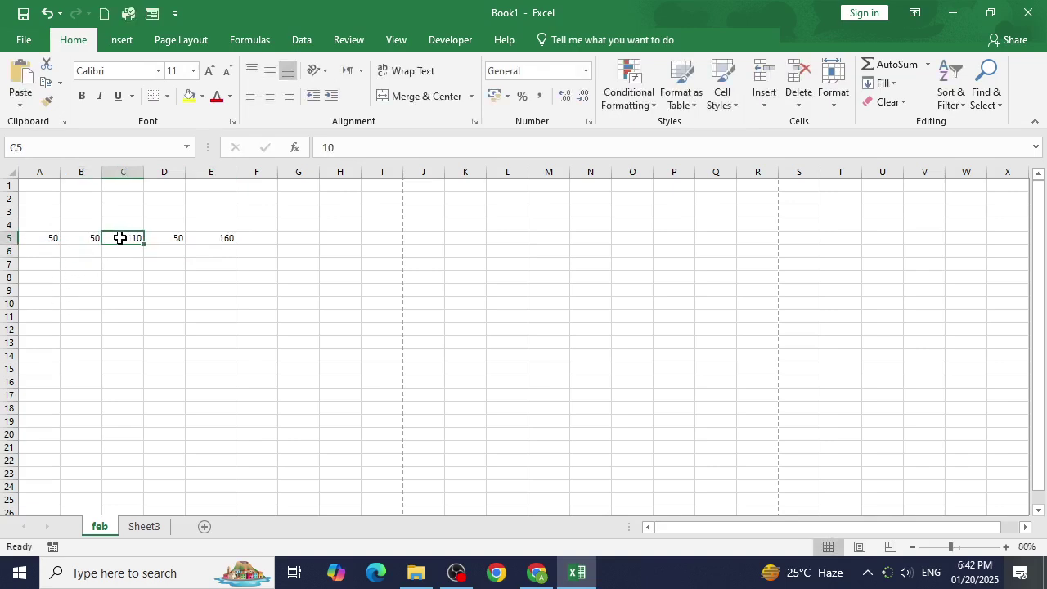
pyautogui.write('50')
pyautogui.press('Return')
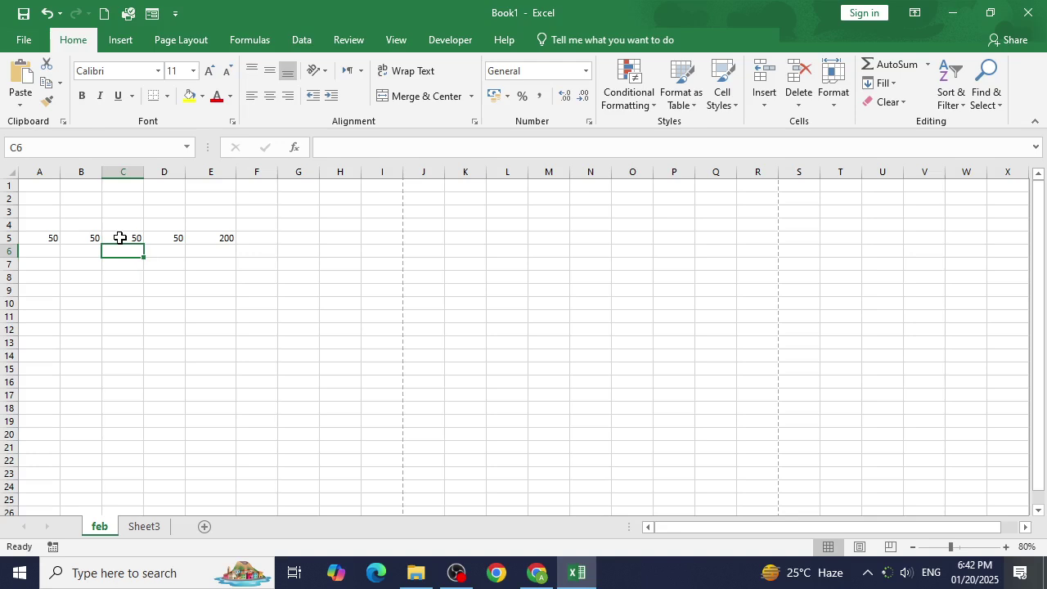
pyautogui.press('Return')
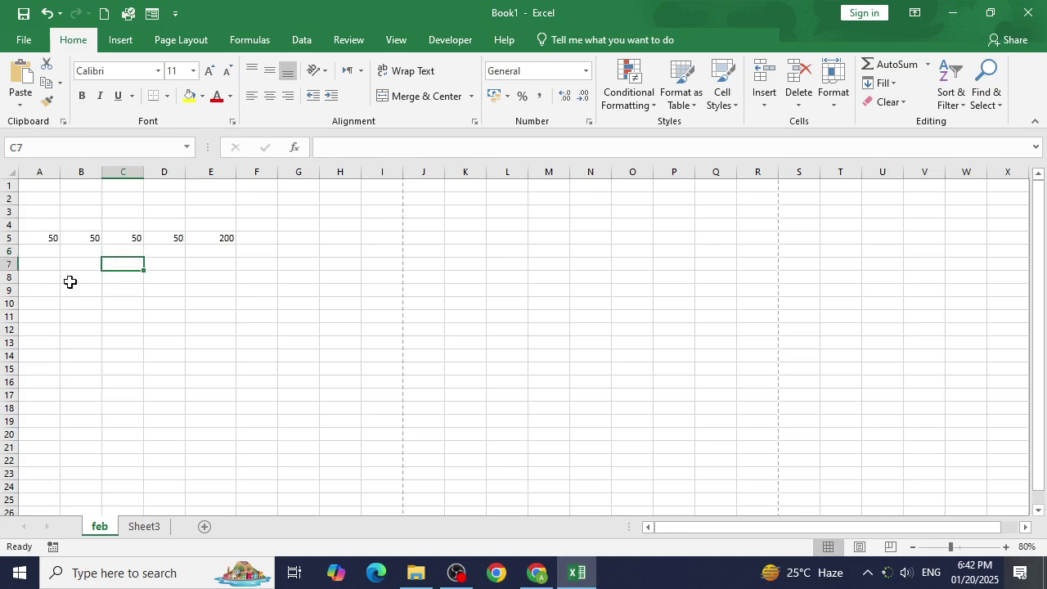
# Clear the numbers and the formula from cells A5 to E5.
pyautogui.click(48, 256)
pyautogui.moveTo(52, 236); pyautogui.dragTo(220, 232)
pyautogui.press('Delete')
pyautogui.click(108, 342)
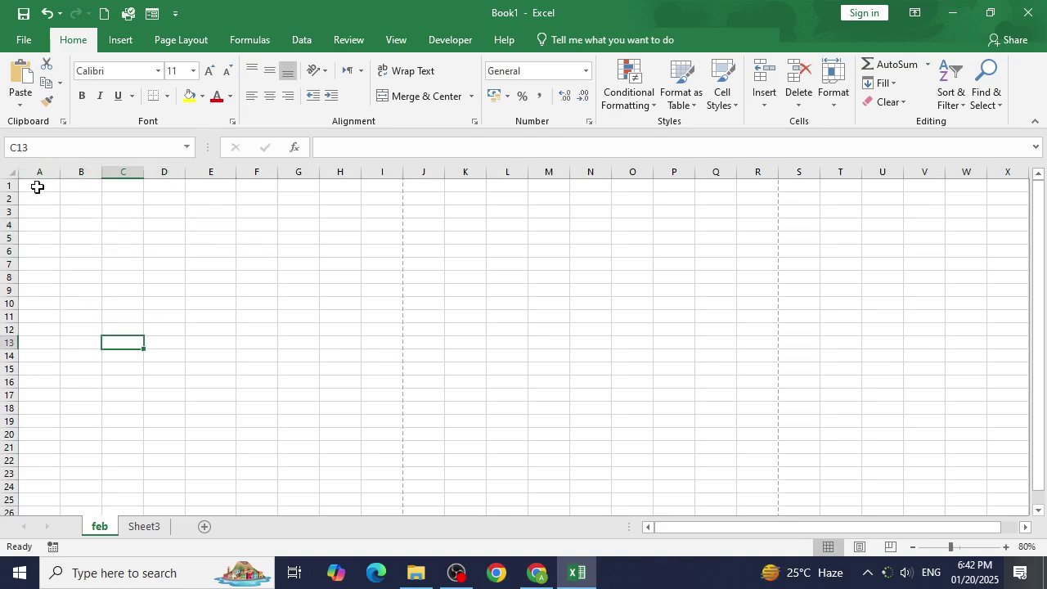
# Enter the number 1 in cell A1.
pyautogui.click(40, 188)
pyautogui.write('1')
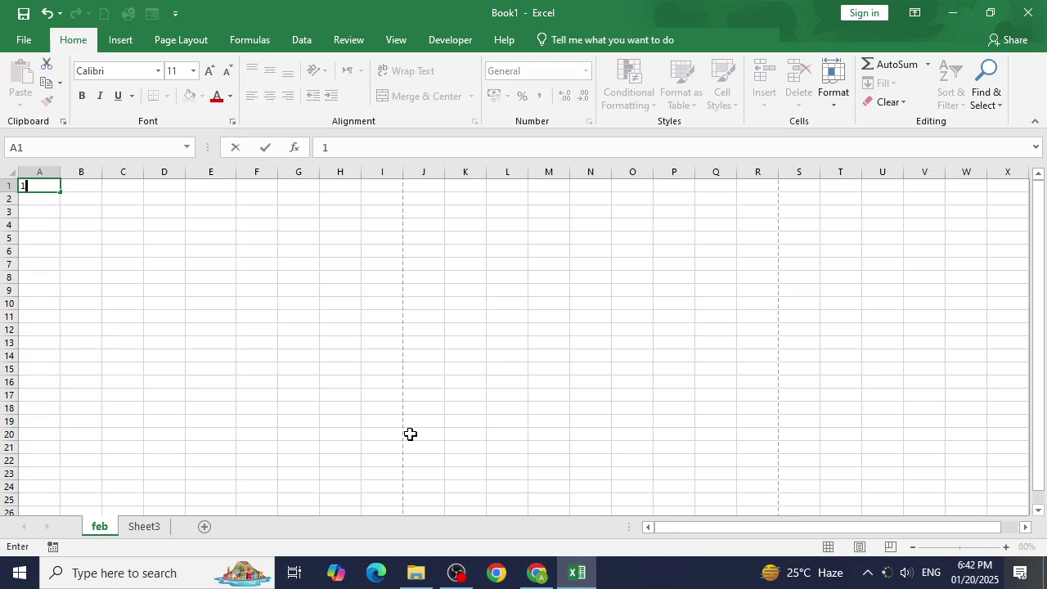
pyautogui.press('Return')
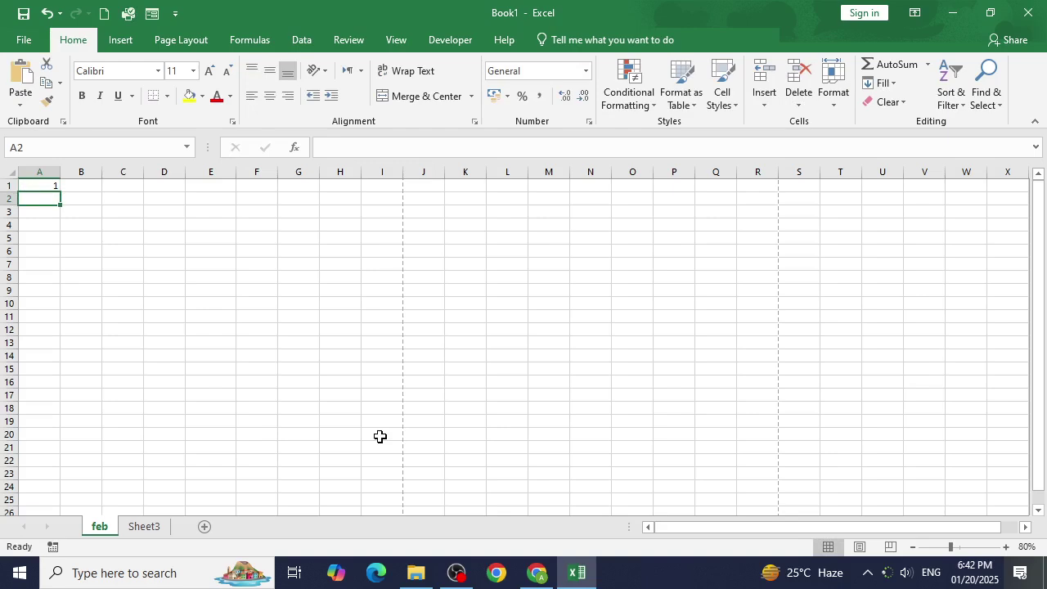
# Continue the number series in column A with fixed-number formulas: =1+1 in A2 and =2+1 in A3.
pyautogui.write('=')
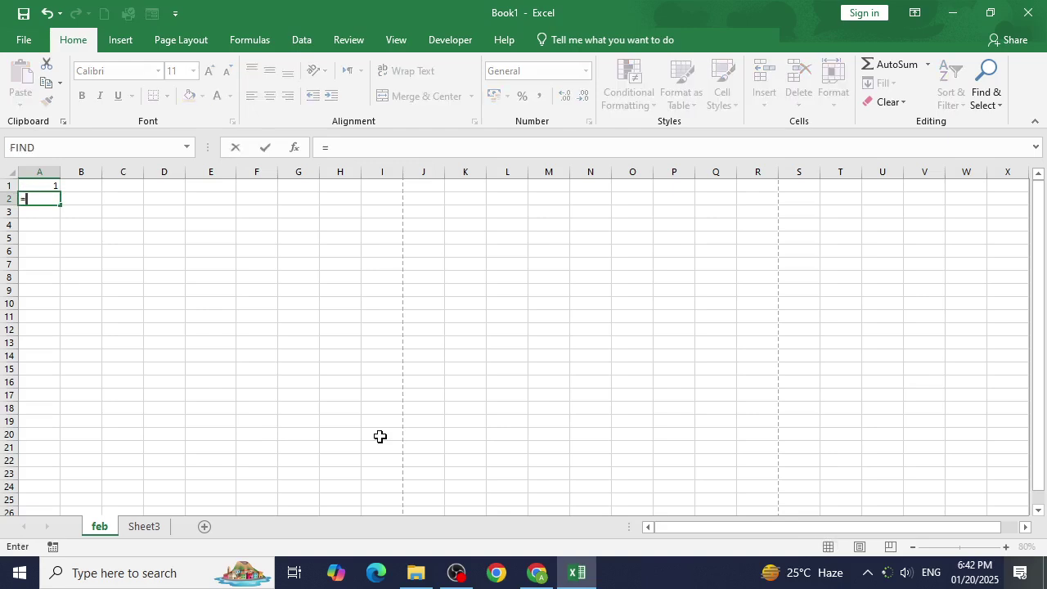
pyautogui.write('1+1')
pyautogui.press('Return')
pyautogui.press('F2')
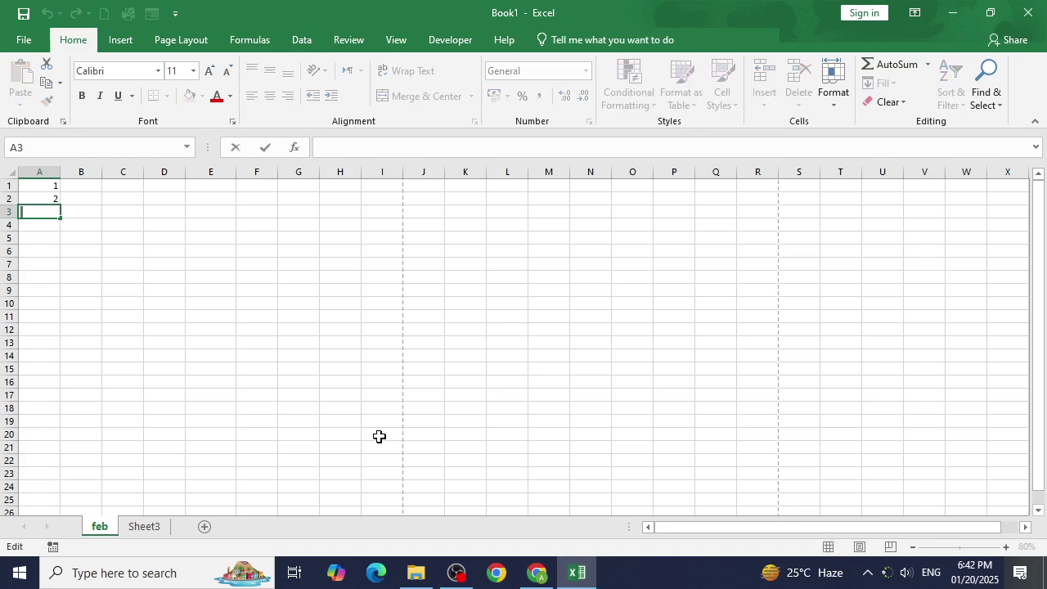
pyautogui.write('=')
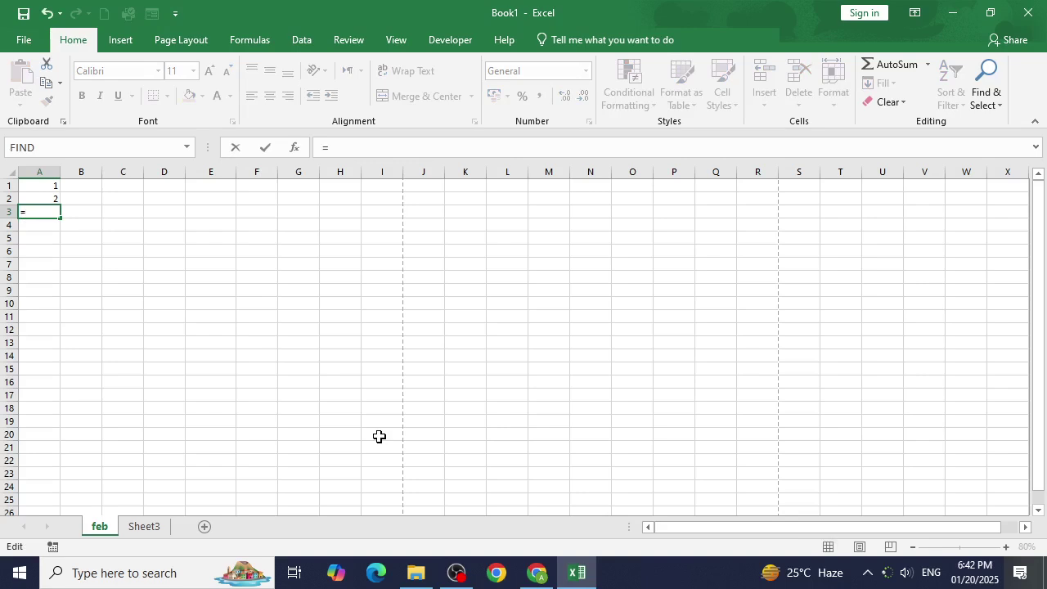
pyautogui.write('2+1')
pyautogui.press('Return')
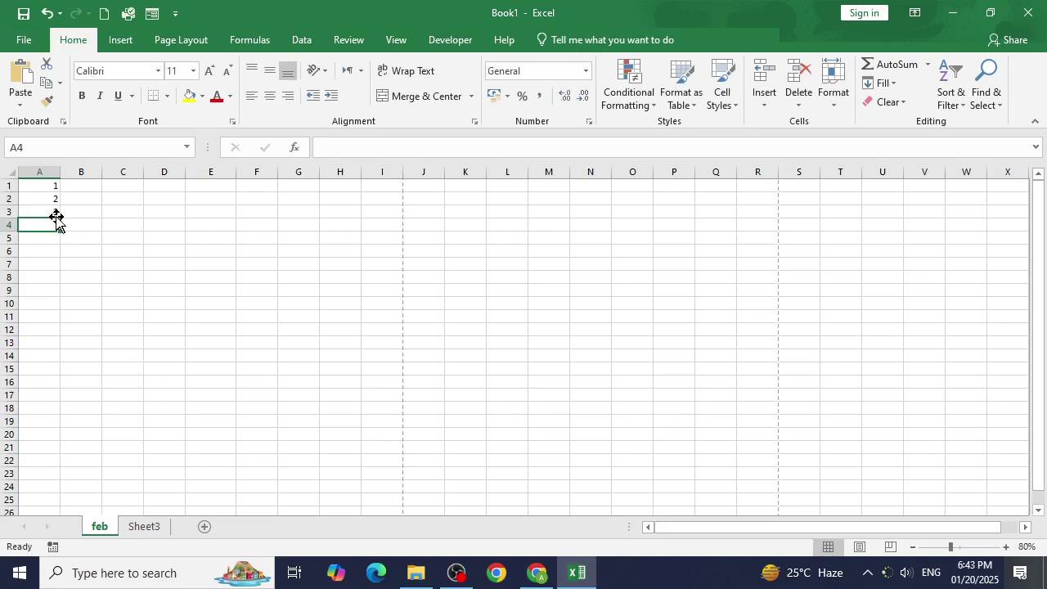
# Clear cells A2 and A3, and enter =A1+1 in A2, picking A1 on the sheet as the reference.
pyautogui.moveTo(42, 202); pyautogui.dragTo(44, 208)
pyautogui.press('Delete')
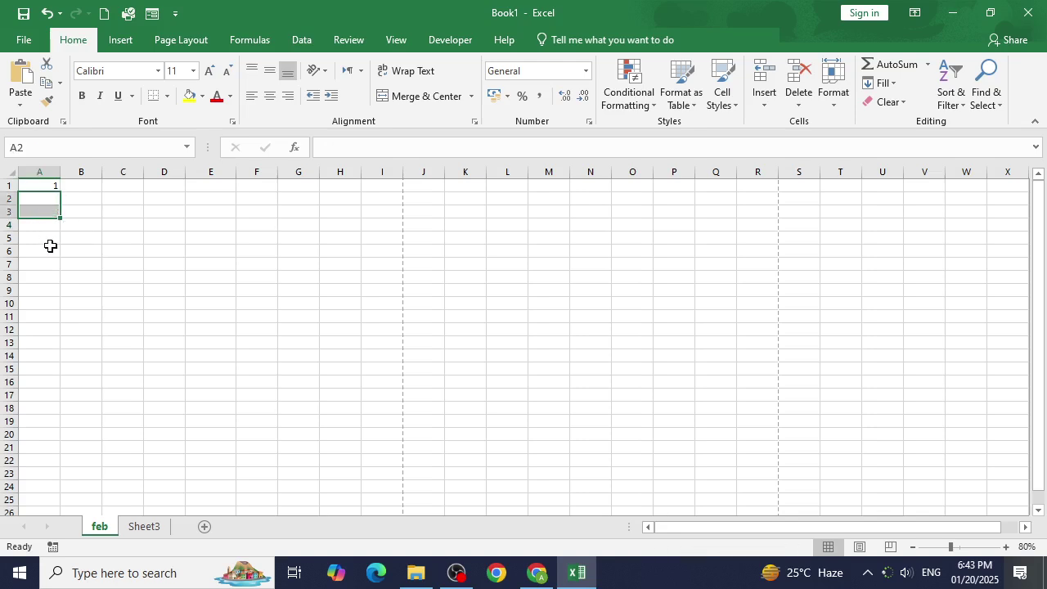
pyautogui.click(52, 247)
pyautogui.click(53, 199)
pyautogui.write('=')
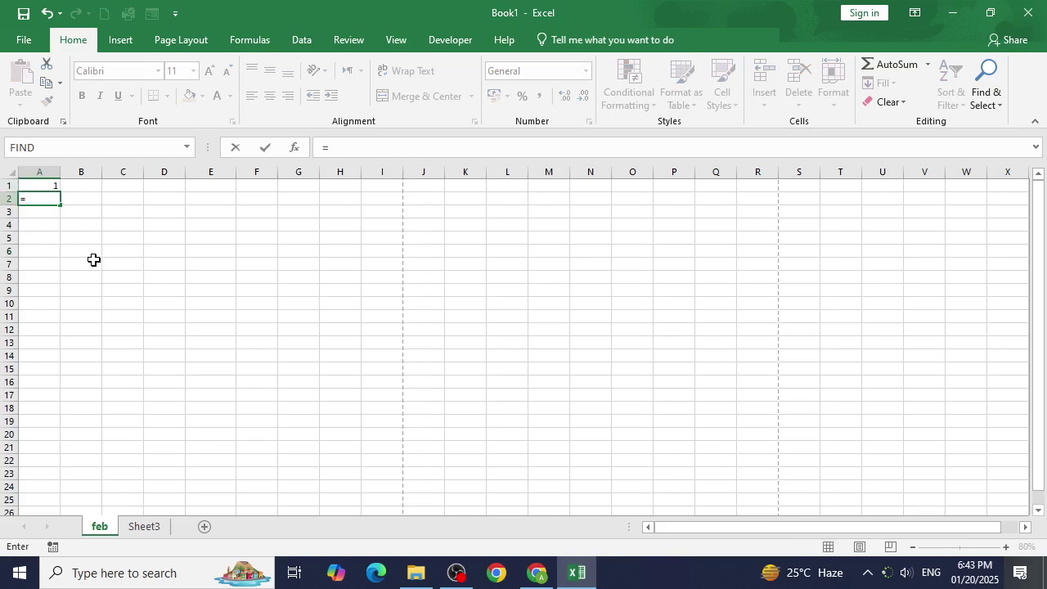
pyautogui.click(53, 187)
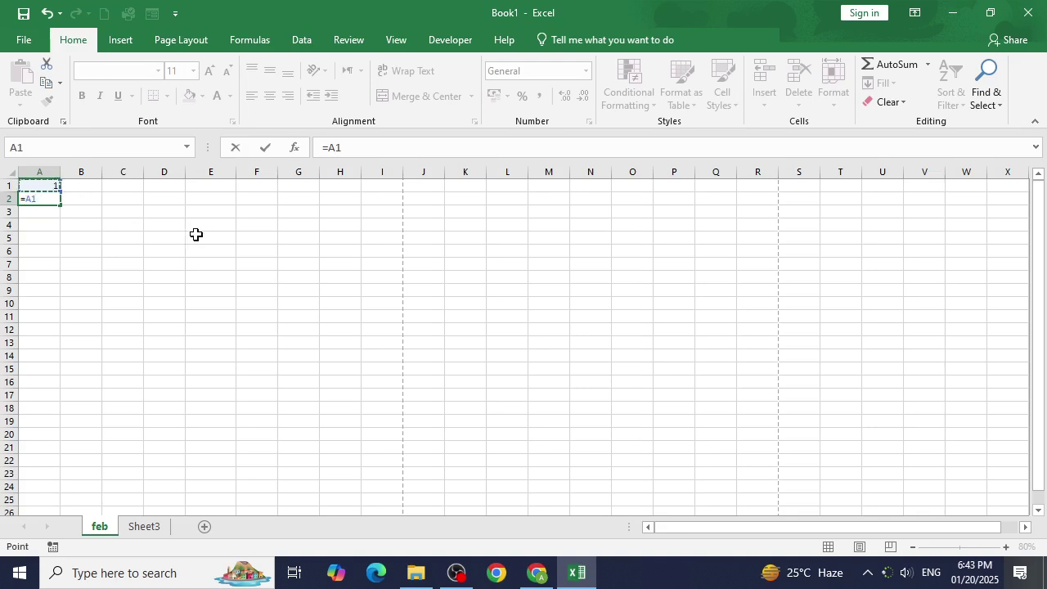
pyautogui.write('+1')
pyautogui.press('Return')
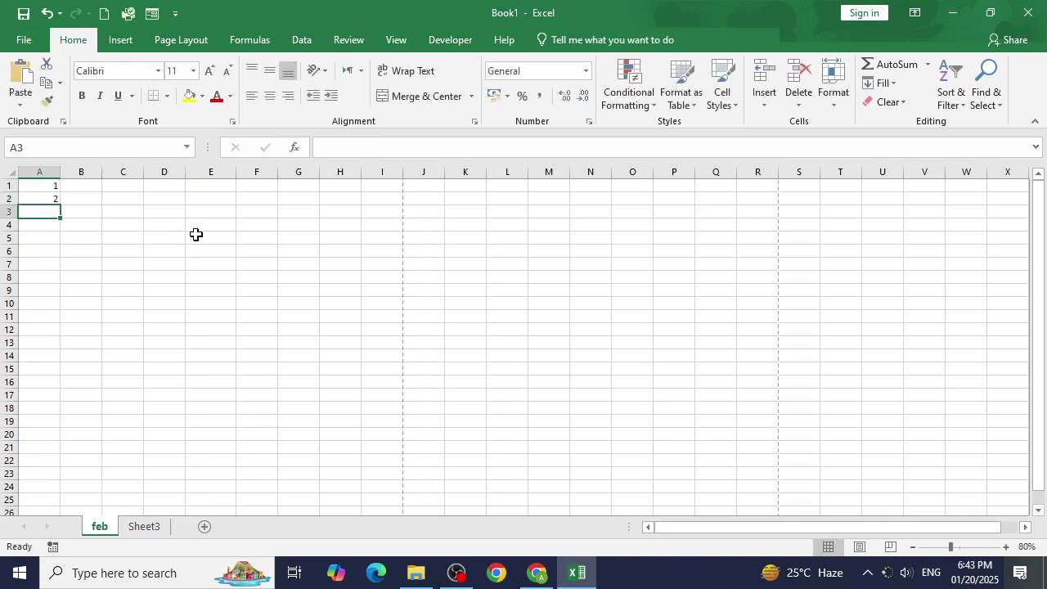
# Copy the formula in A2 and paste it into cells A3 to A47.
pyautogui.click(55, 199)
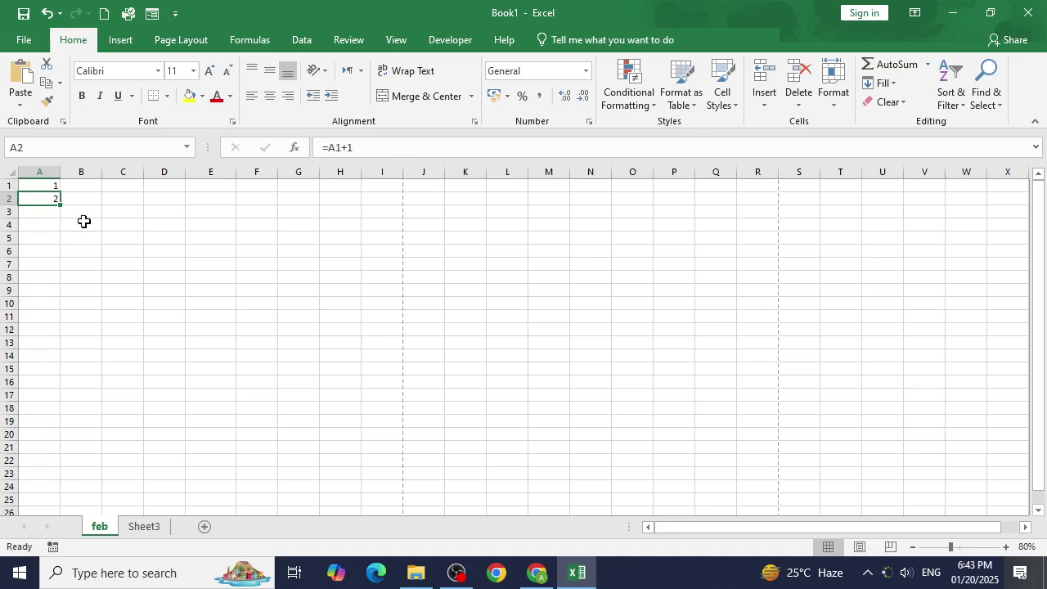
pyautogui.hotkey('ctrl', 'c')
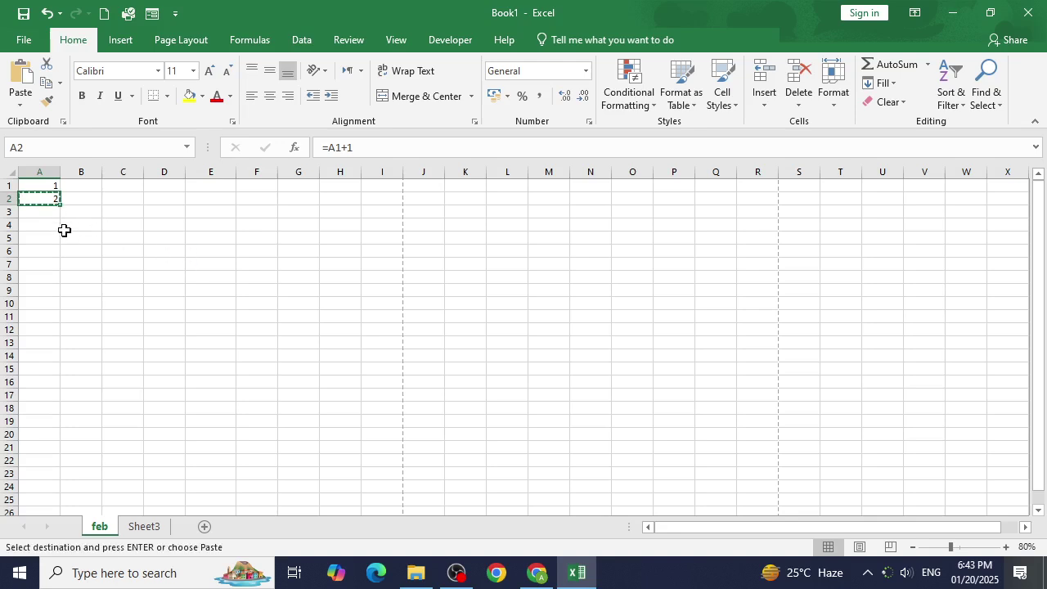
pyautogui.moveTo(54, 213)
pyautogui.mouseDown()
pyautogui.moveTo(35, 535)
pyautogui.moveTo(65, 224)
pyautogui.moveTo(56, 189)
pyautogui.moveTo(45, 194)
pyautogui.mouseUp()
pyautogui.hotkey('ctrl', 'v')
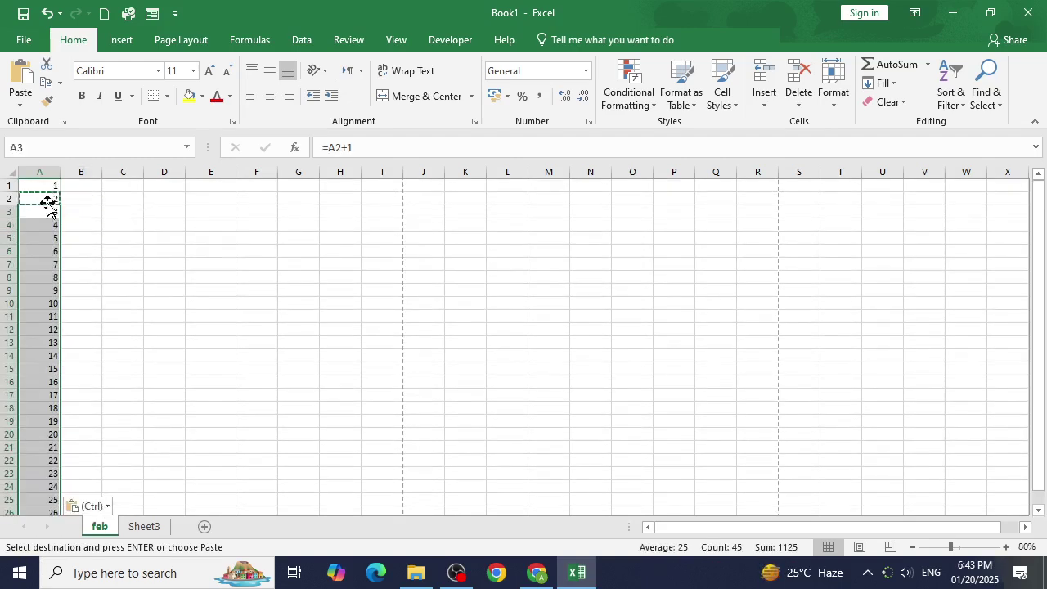
pyautogui.click(149, 342)
pyautogui.press('Escape')
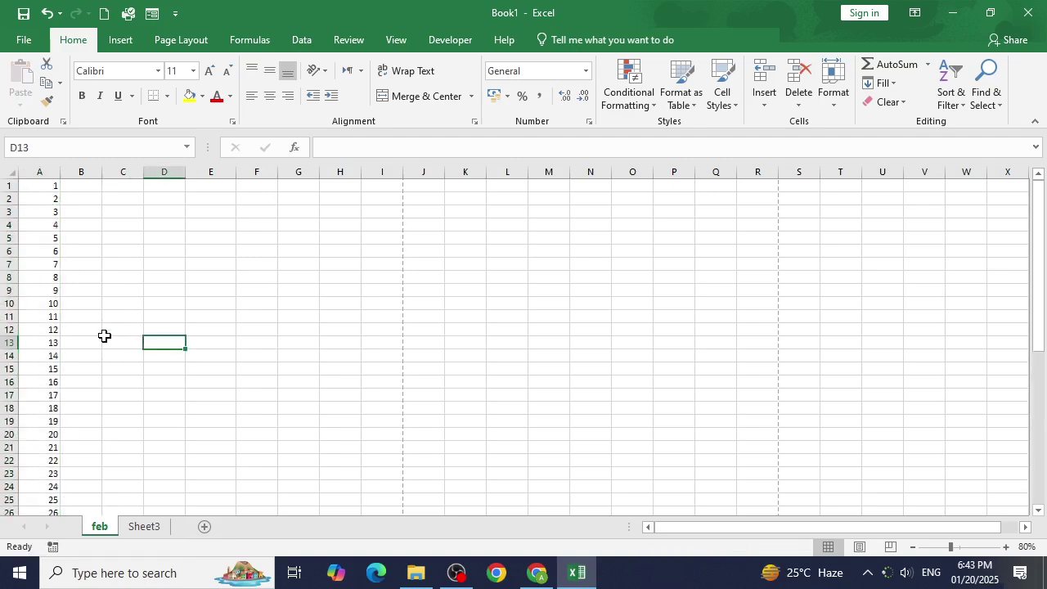
# Look through the filled number series, undo the paste in column A and cancel the copy selection.
pyautogui.scroll(-10, 104, 336)
pyautogui.scroll(10, 98, 373)
pyautogui.hotkey('ctrl', 'z')
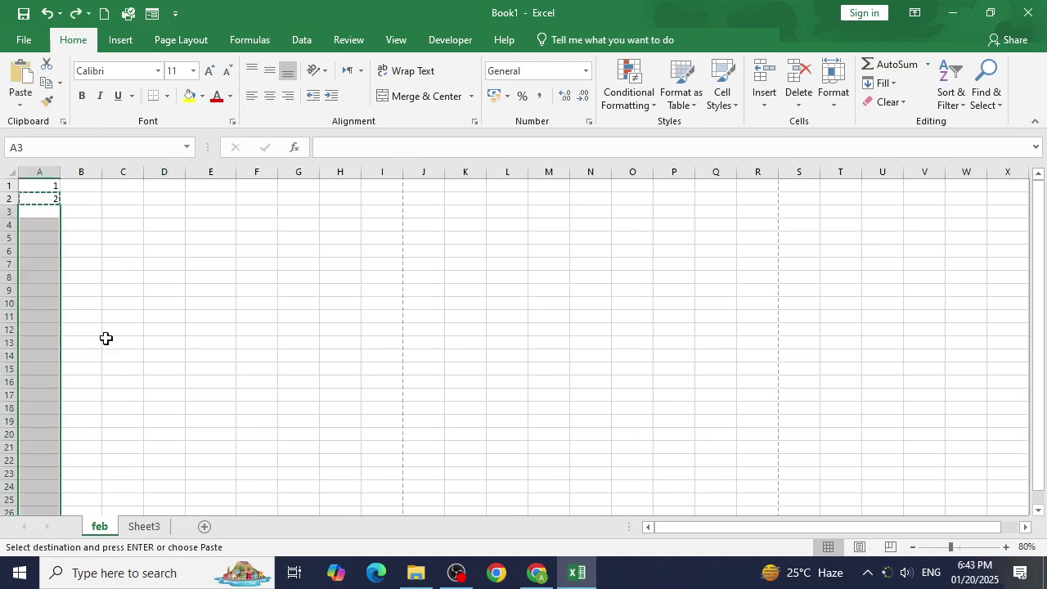
pyautogui.press('Escape')
pyautogui.click(113, 237)
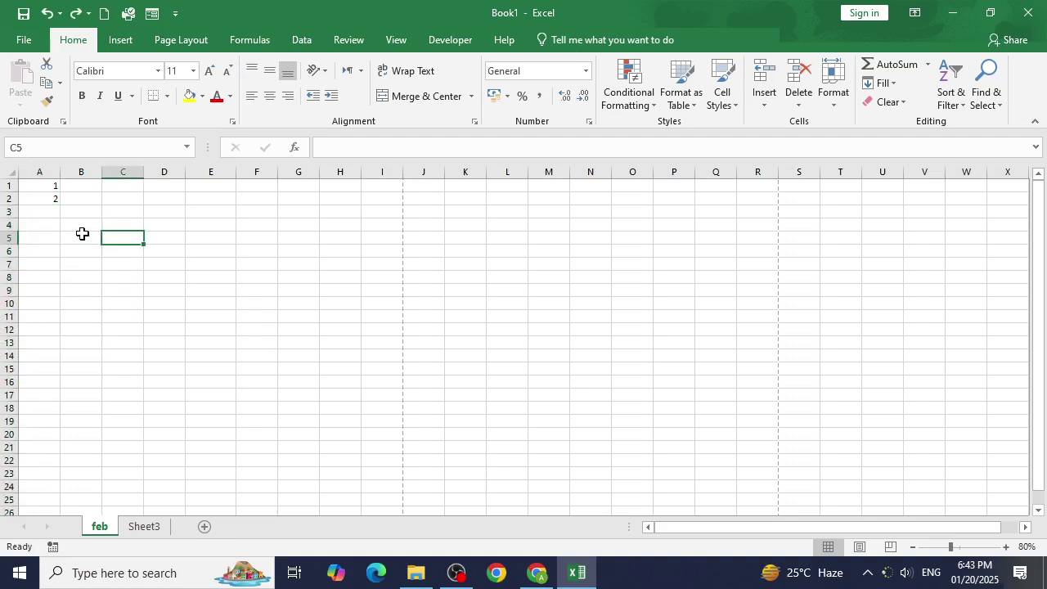
# Enter the fixed-number formulas =1+1 in B2, =2+1 in B3 and =3+1 in B4.
pyautogui.click(35, 202)
pyautogui.click(54, 214)
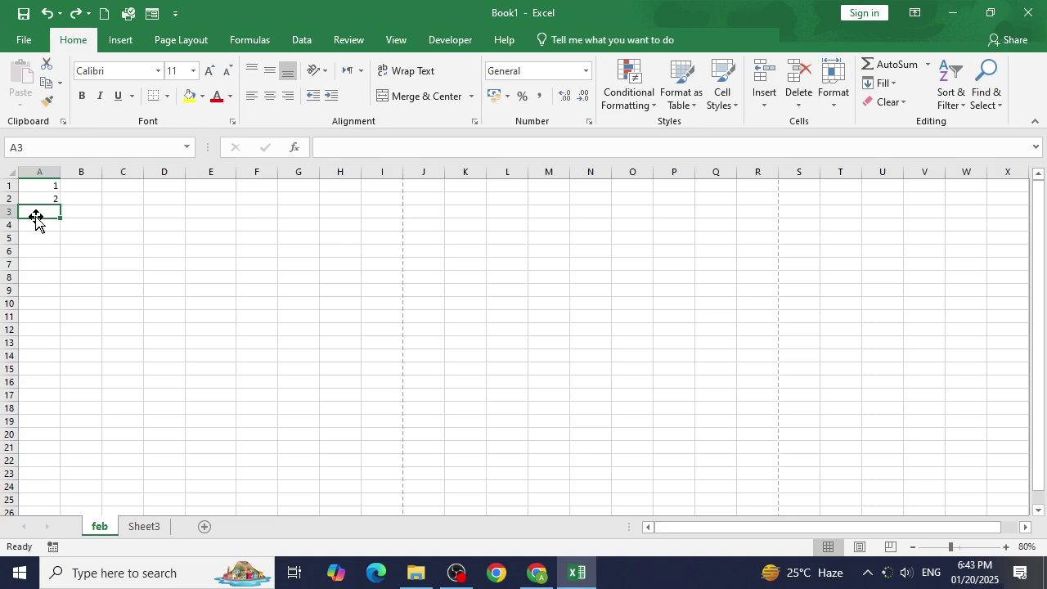
pyautogui.click(86, 189)
pyautogui.click(89, 198)
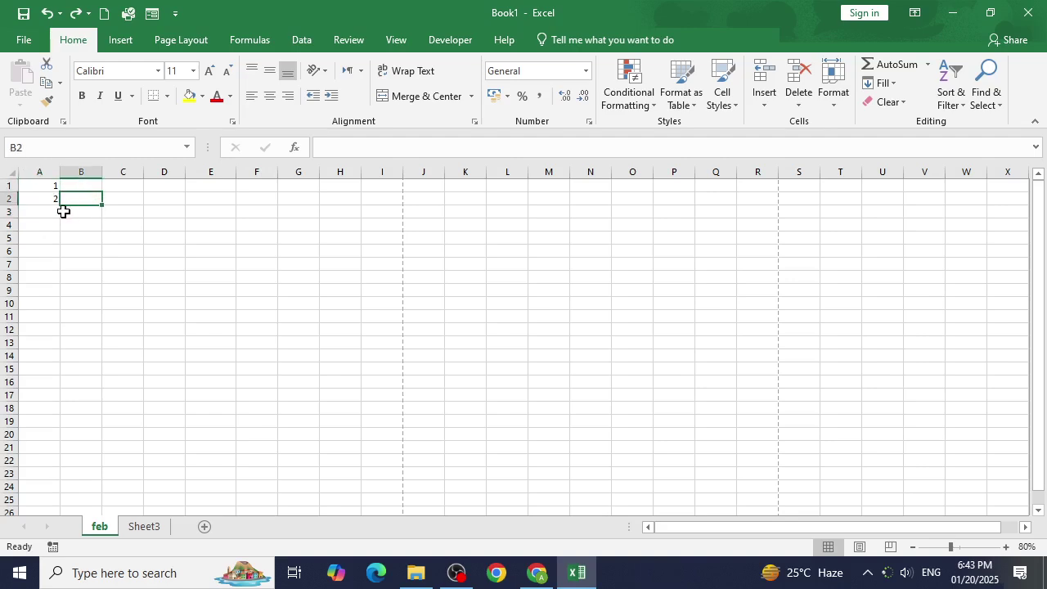
pyautogui.write('=')
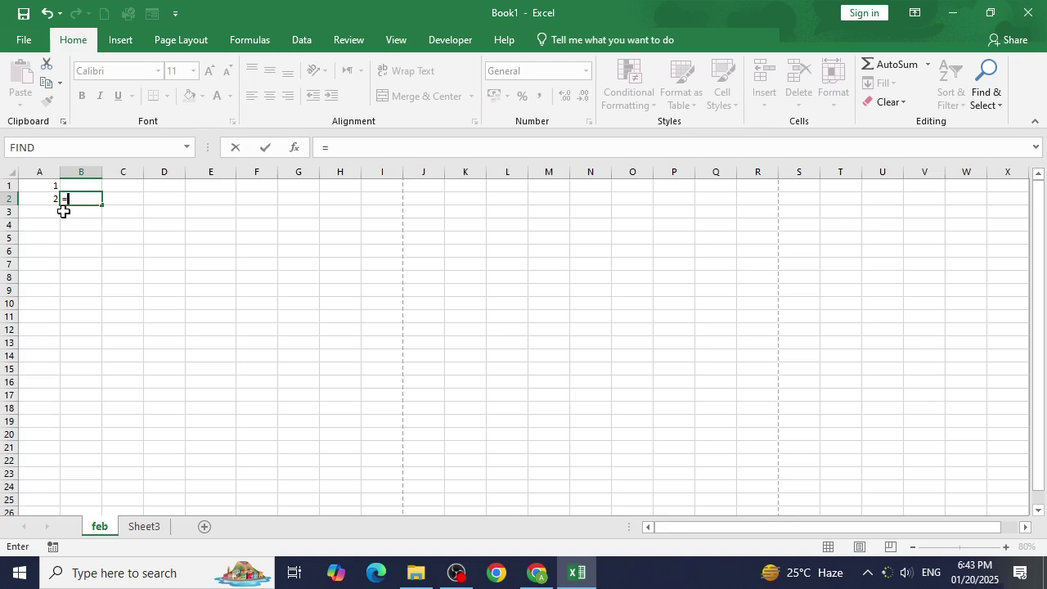
pyautogui.write('1+1')
pyautogui.press('Return')
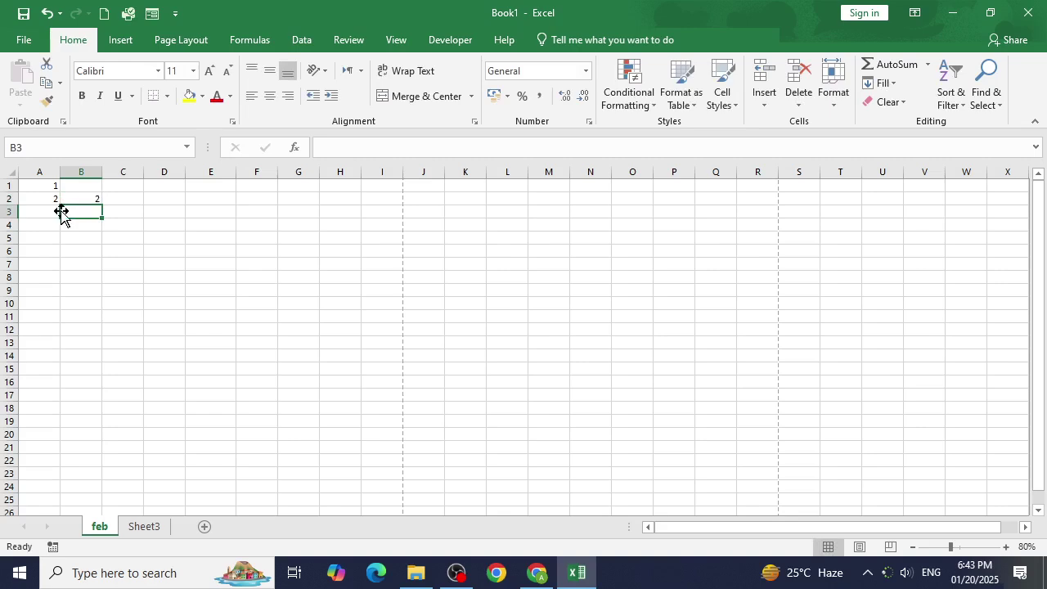
pyautogui.write('=')
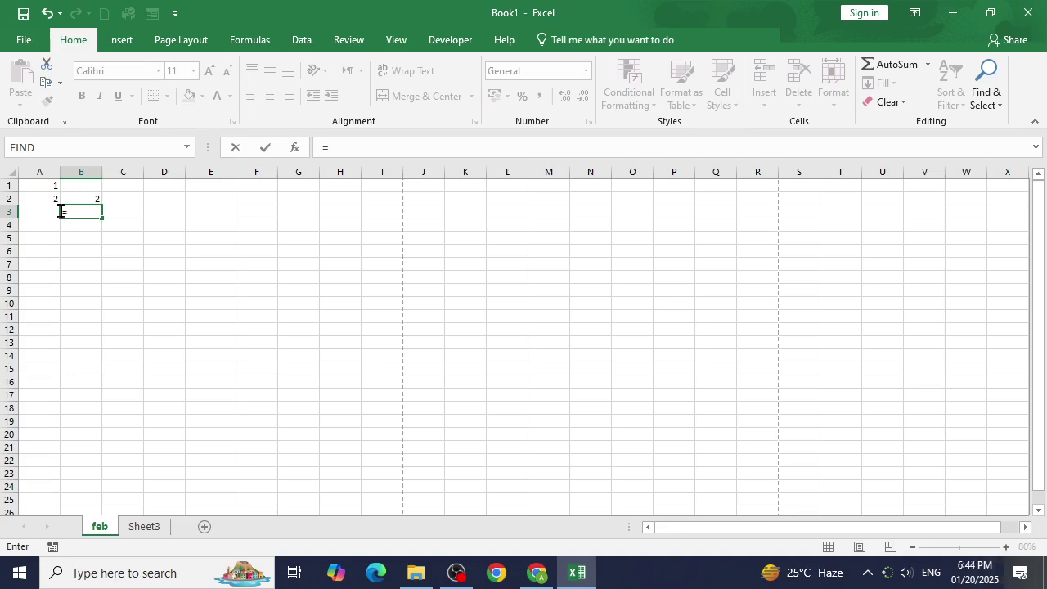
pyautogui.write('2+1')
pyautogui.press('Return')
pyautogui.write('=3+1')
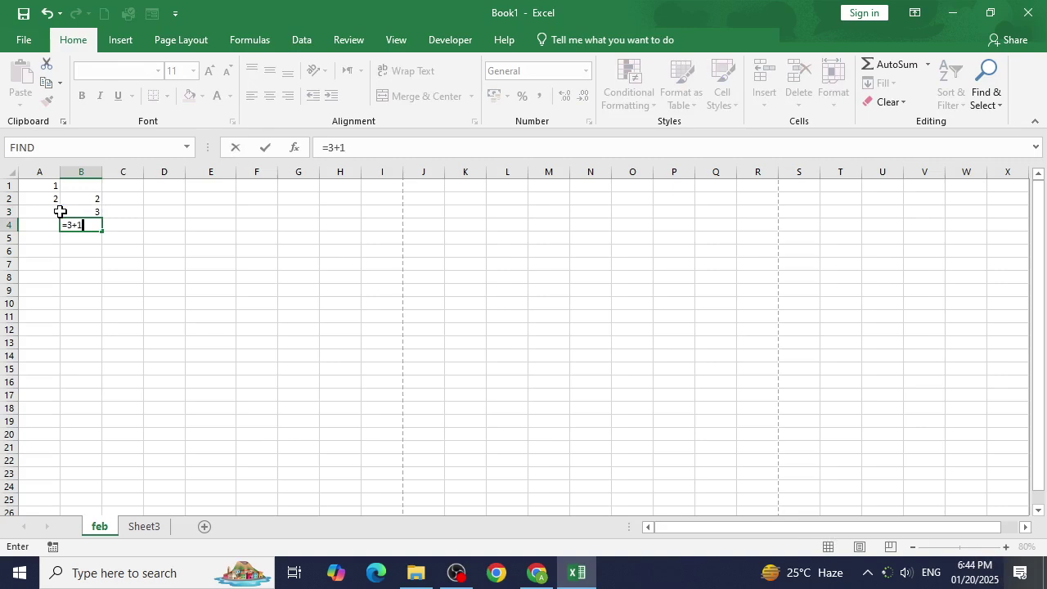
pyautogui.press('Return')
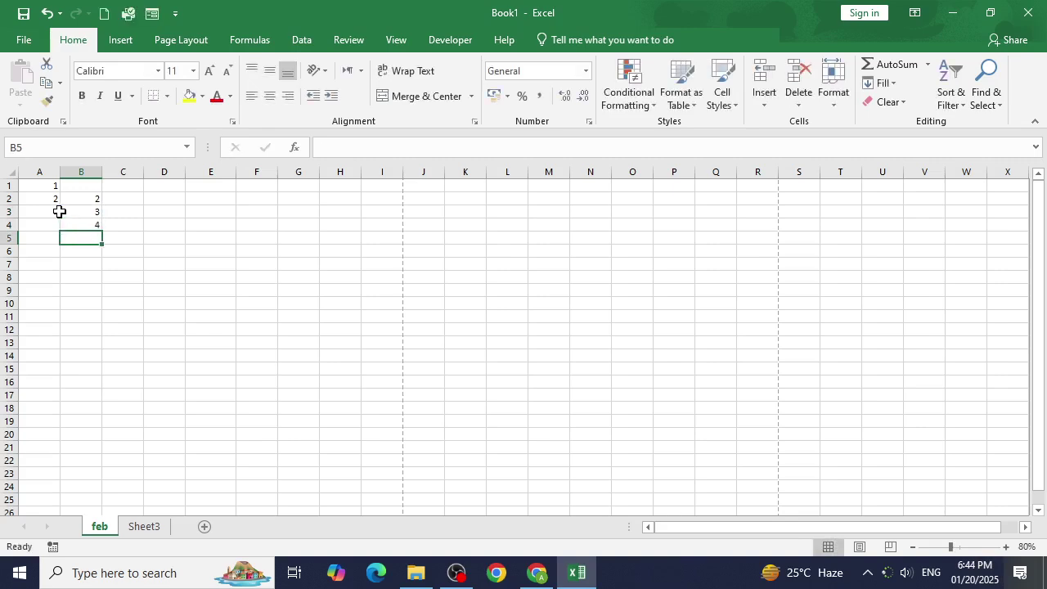
# Clear the fixed-number formulas from cells B2 to B4.
pyautogui.click(100, 224)
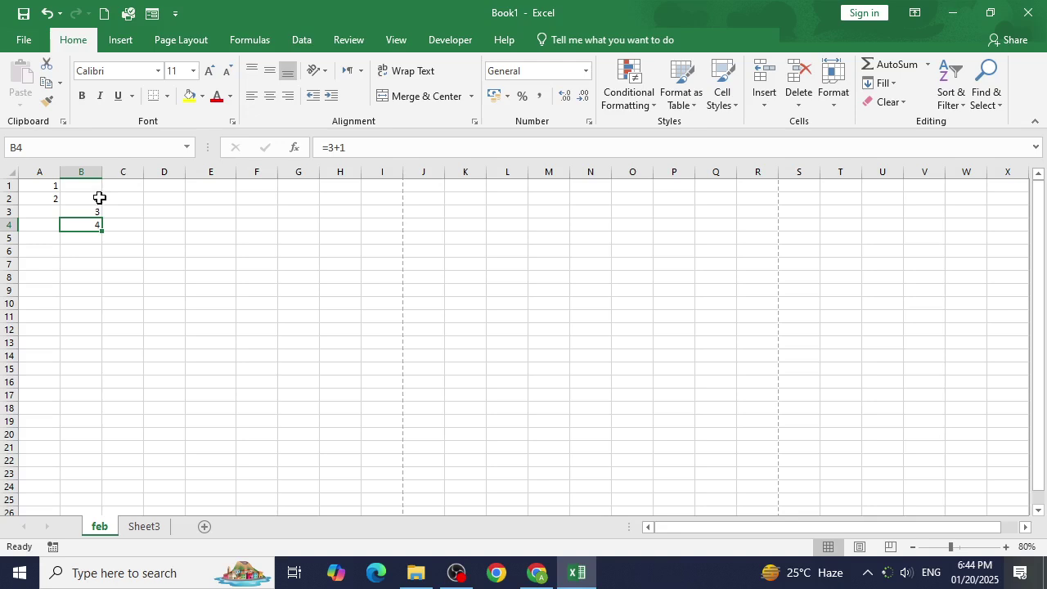
pyautogui.moveTo(99, 198); pyautogui.dragTo(101, 222)
pyautogui.press('Delete')
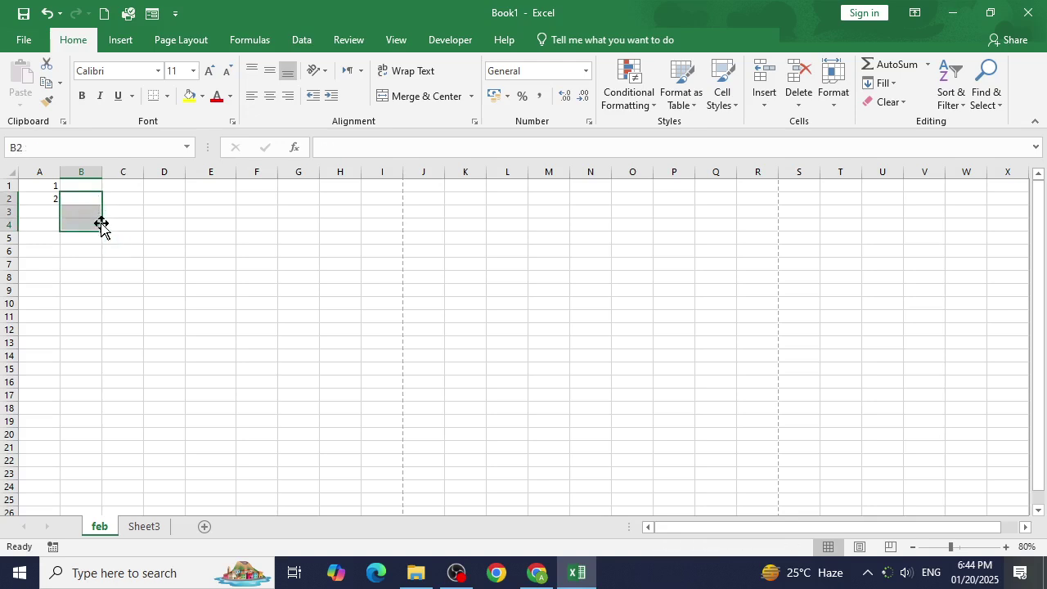
pyautogui.click(104, 299)
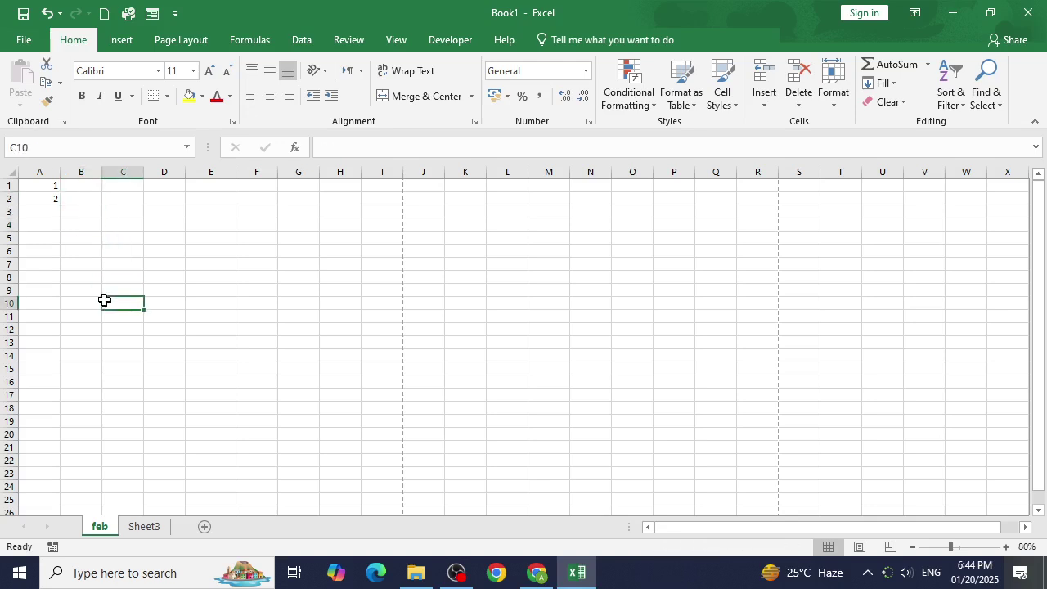
# Clear cell A2 and rebuild the formula =A1+1 there by picking A1 on the sheet.
pyautogui.click(47, 201)
pyautogui.press('Delete')
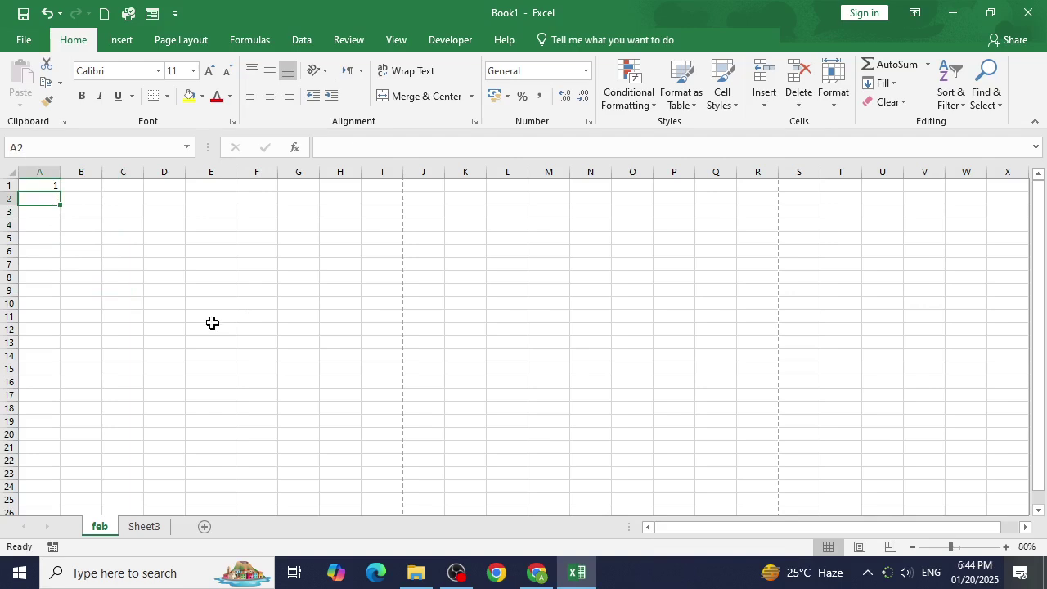
pyautogui.write('=')
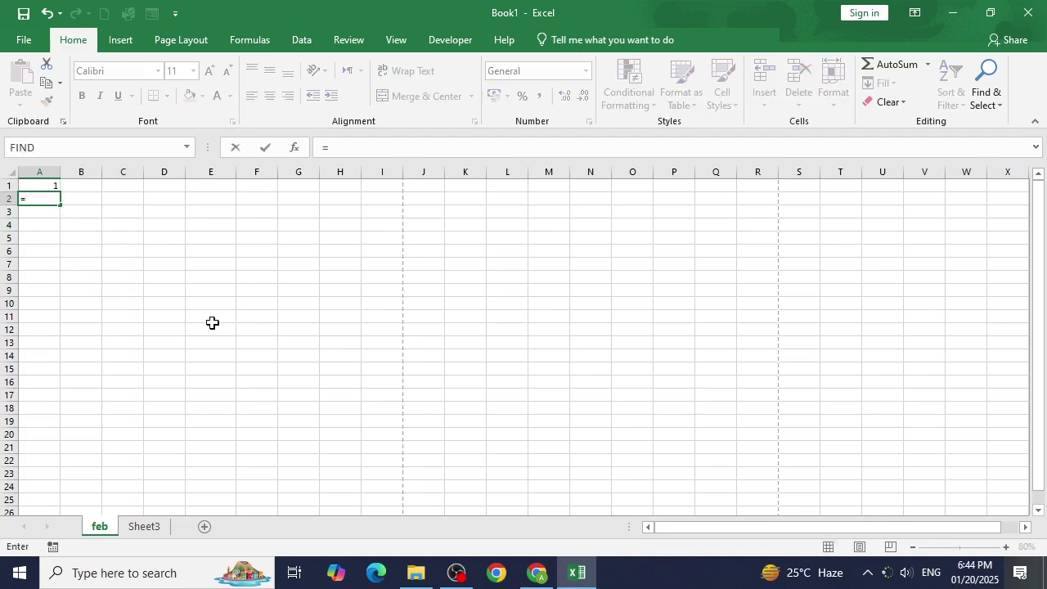
pyautogui.click(47, 184)
pyautogui.write('+')
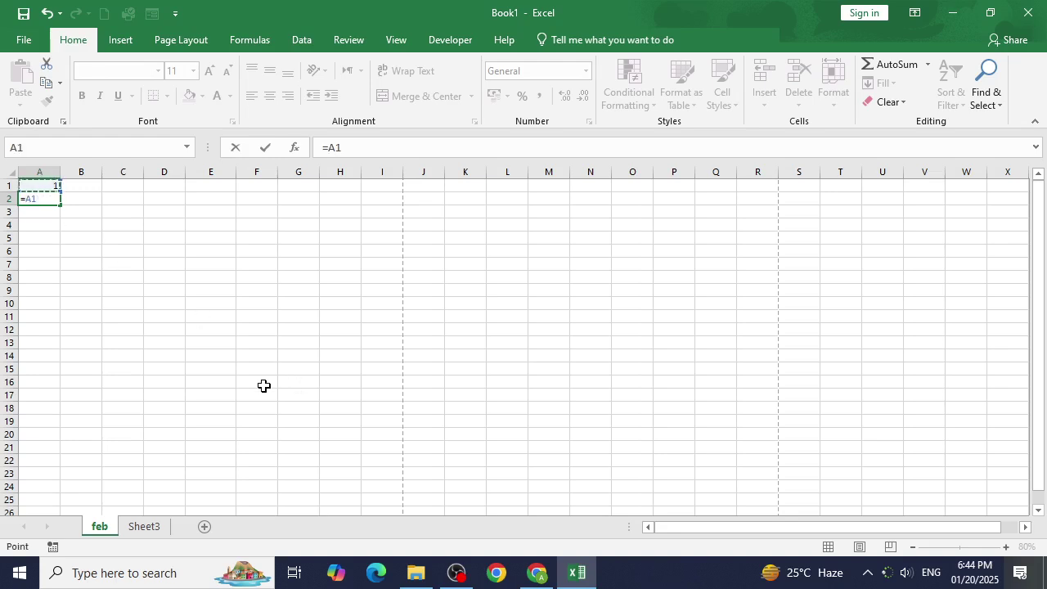
pyautogui.write('1')
pyautogui.press('Return')
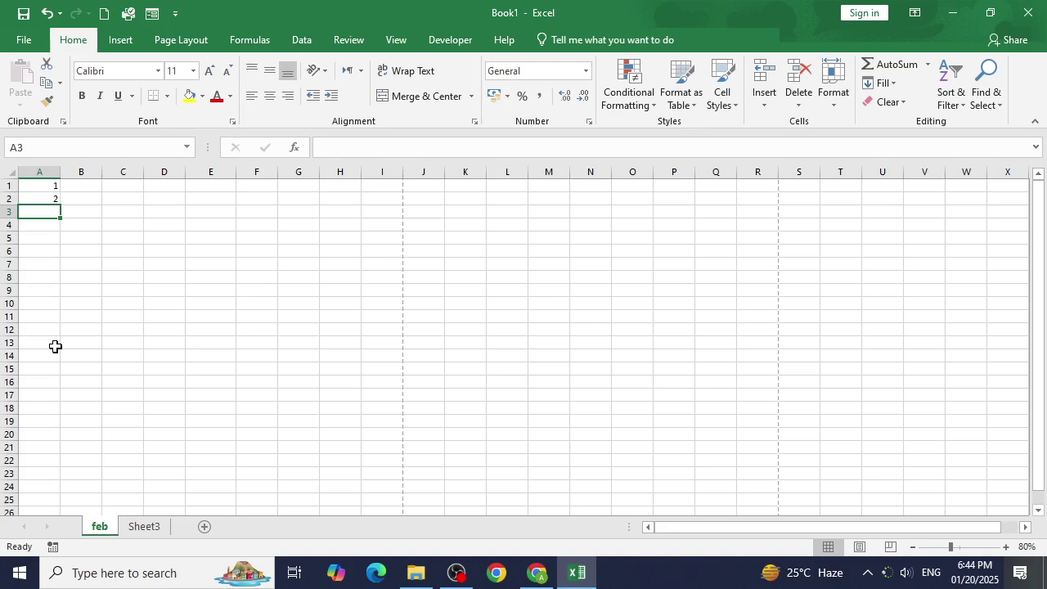
# Copy the formula in A2 to cells A3 to A235 and look through the resulting number series.
pyautogui.click(50, 197)
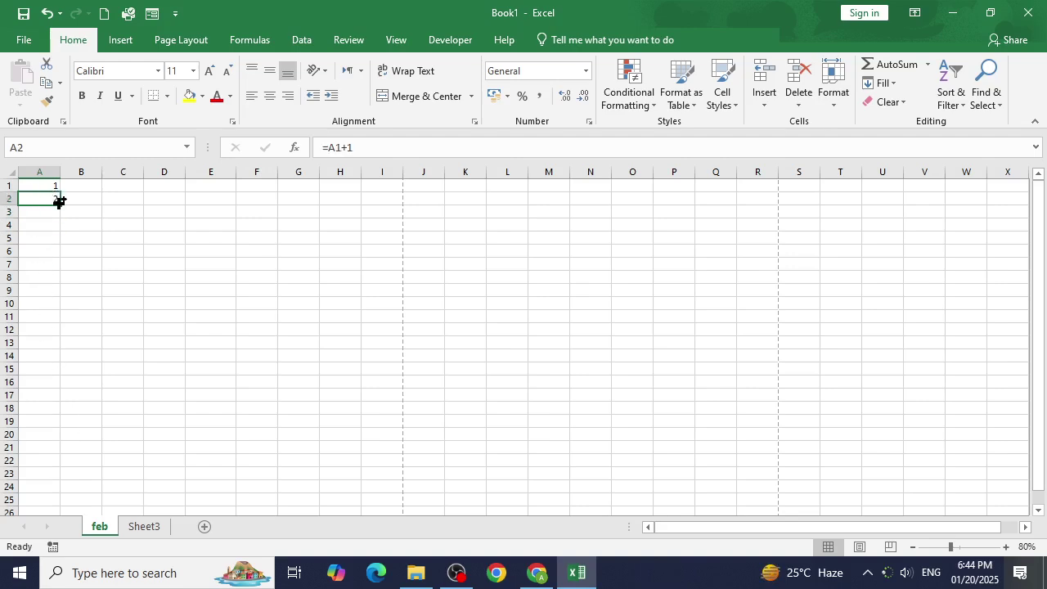
pyautogui.hotkey('ctrl', 'c')
pyautogui.moveTo(49, 213); pyautogui.dragTo(38, 368)
pyautogui.scroll(4, 128, 331)
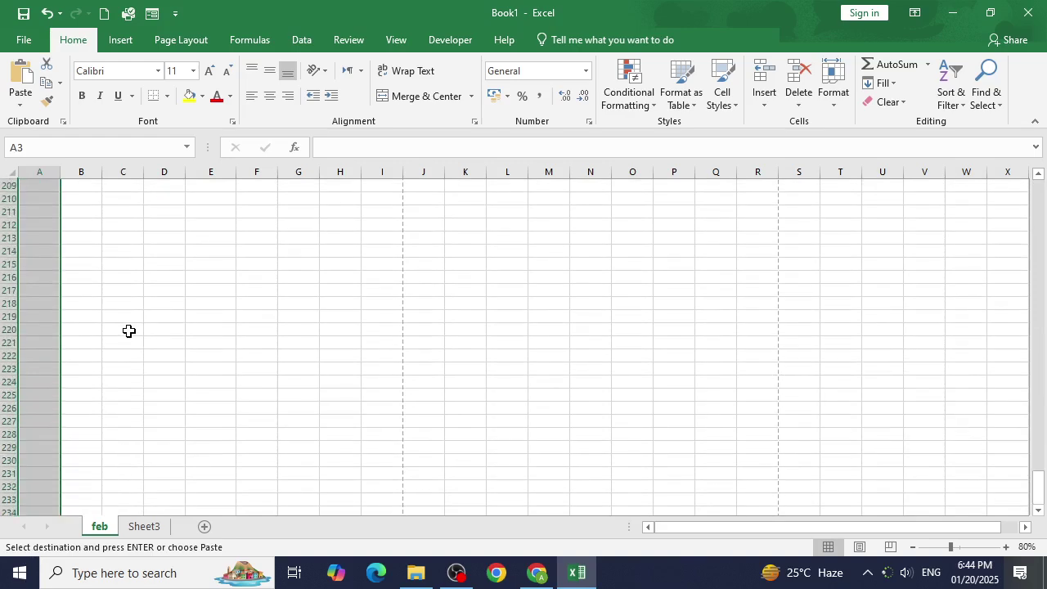
pyautogui.scroll(20, 128, 330)
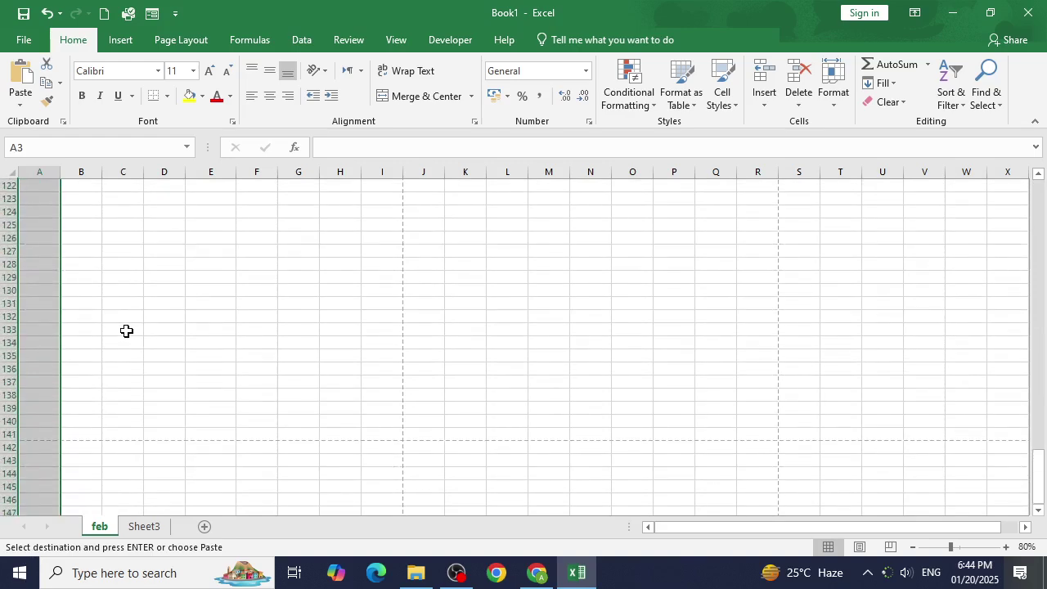
pyautogui.scroll(20, 127, 330)
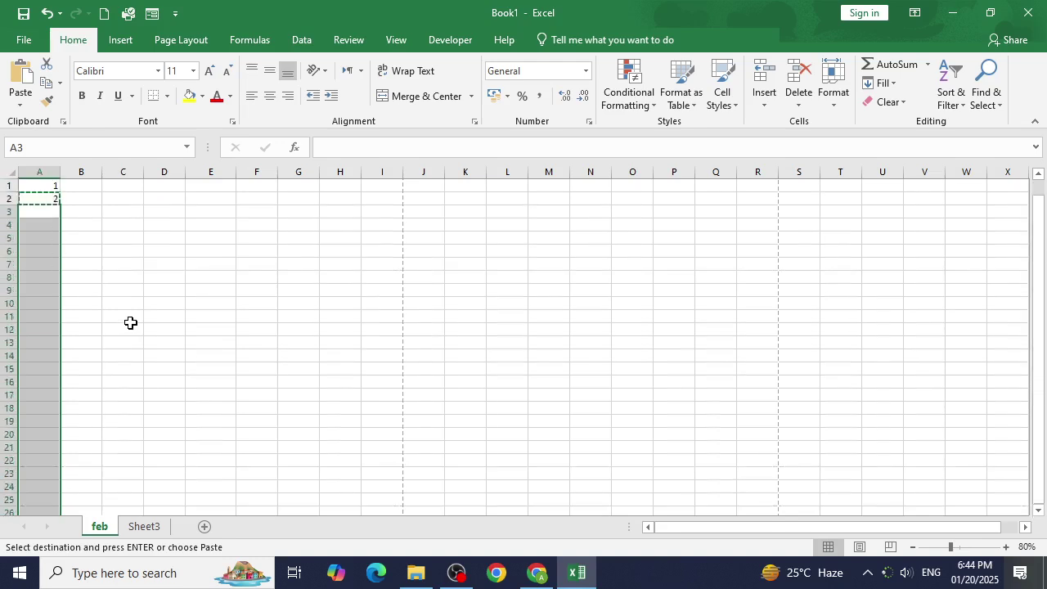
pyautogui.hotkey('ctrl', 'v')
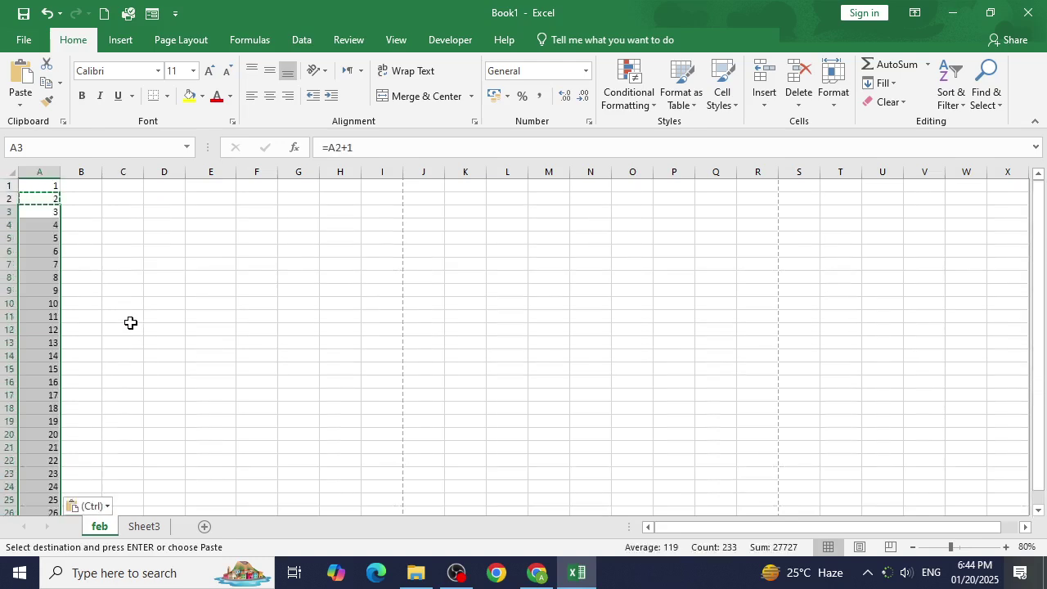
pyautogui.scroll(-5, 114, 333)
pyautogui.scroll(-20, 114, 333)
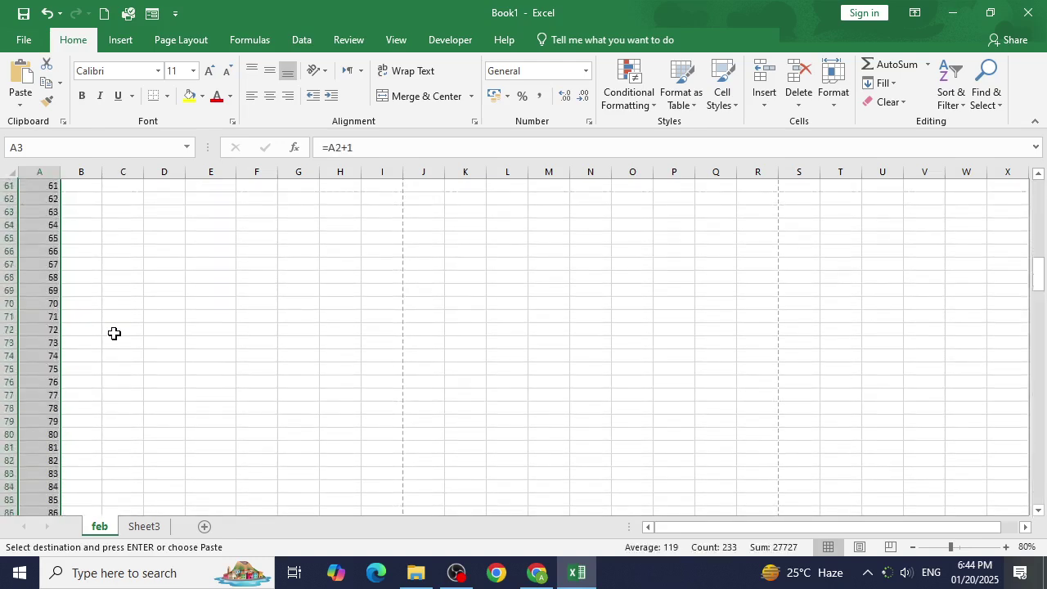
pyautogui.scroll(-20, 115, 332)
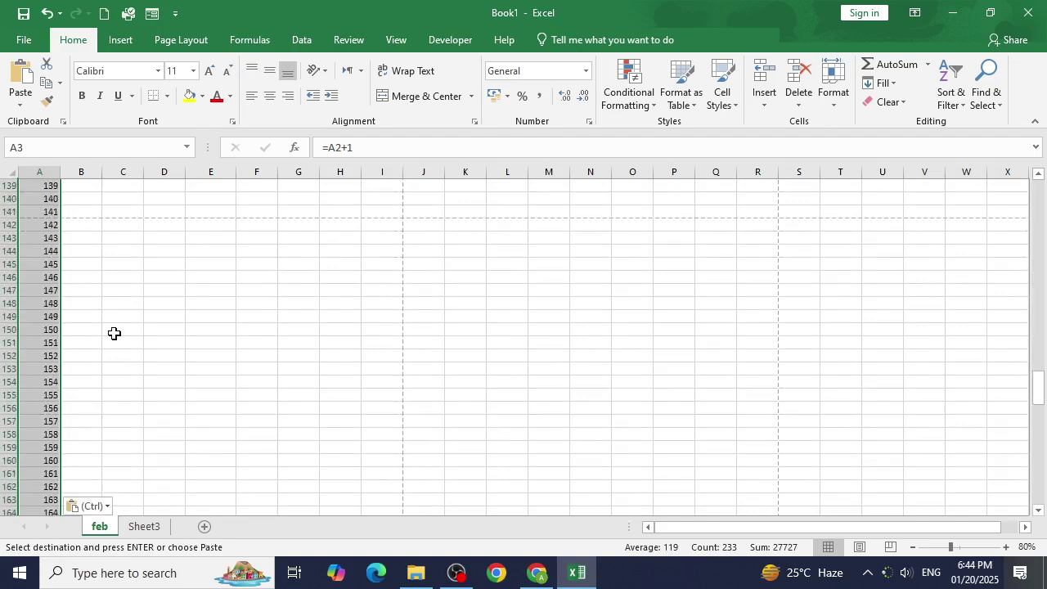
# Check the copied number series in column A down to row 235, return to its start and end copy mode.
pyautogui.scroll(-17, 115, 333)
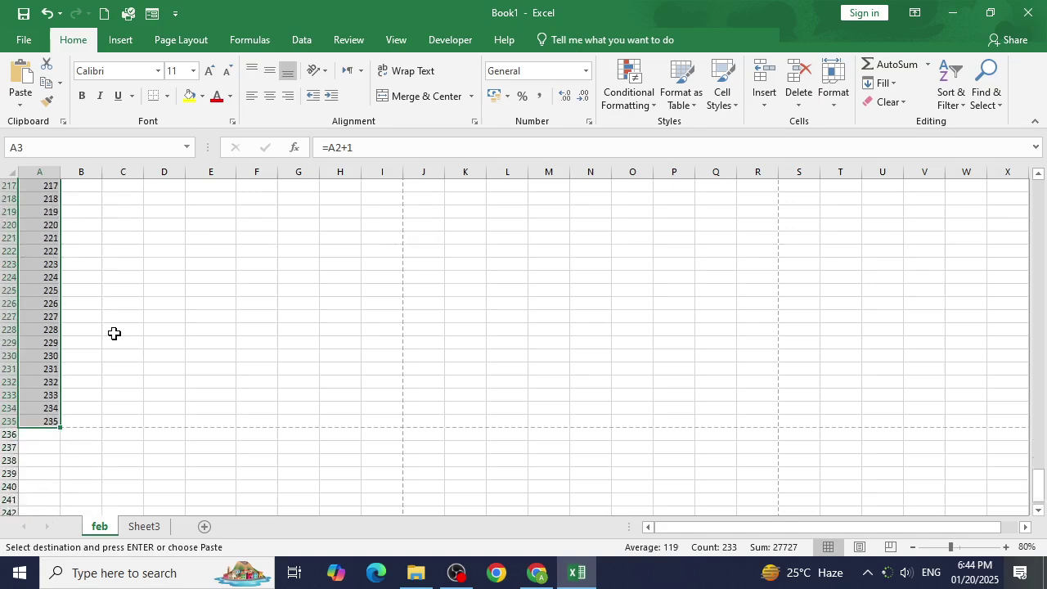
pyautogui.scroll(4, 115, 333)
pyautogui.scroll(20, 115, 332)
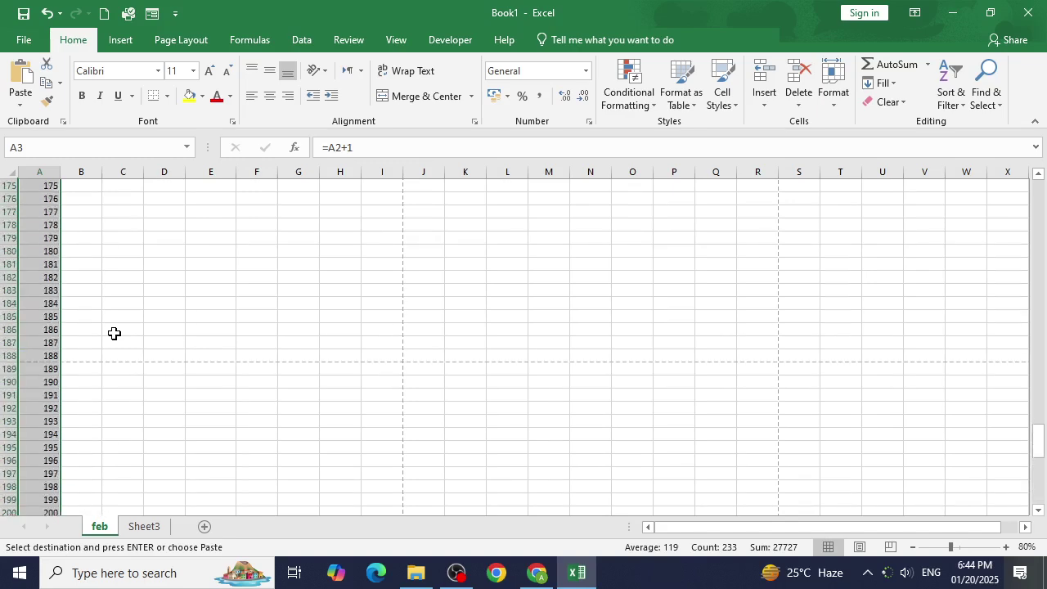
pyautogui.scroll(6, 114, 333)
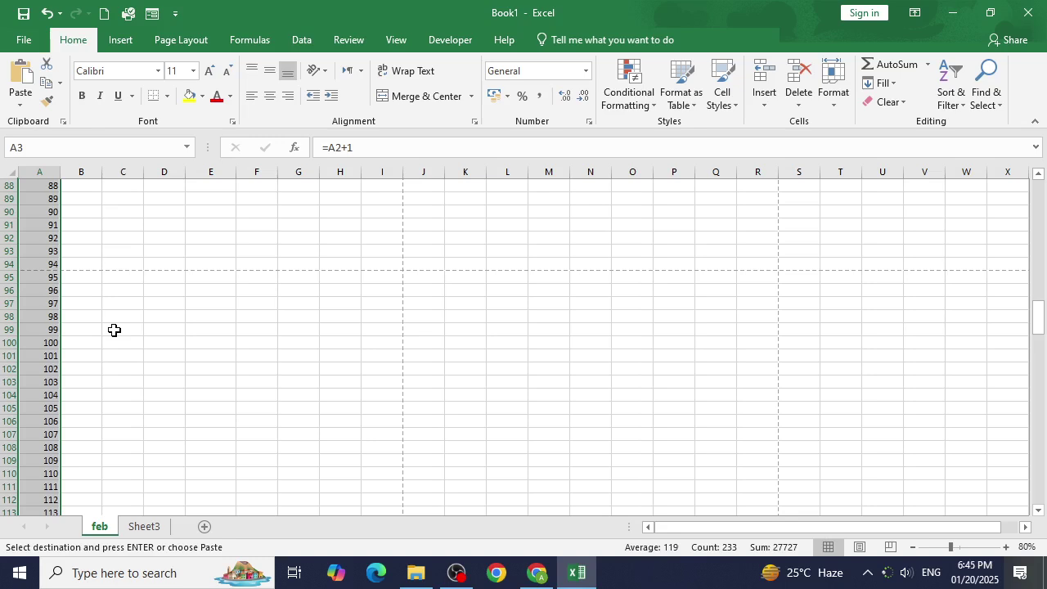
pyautogui.scroll(20, 115, 330)
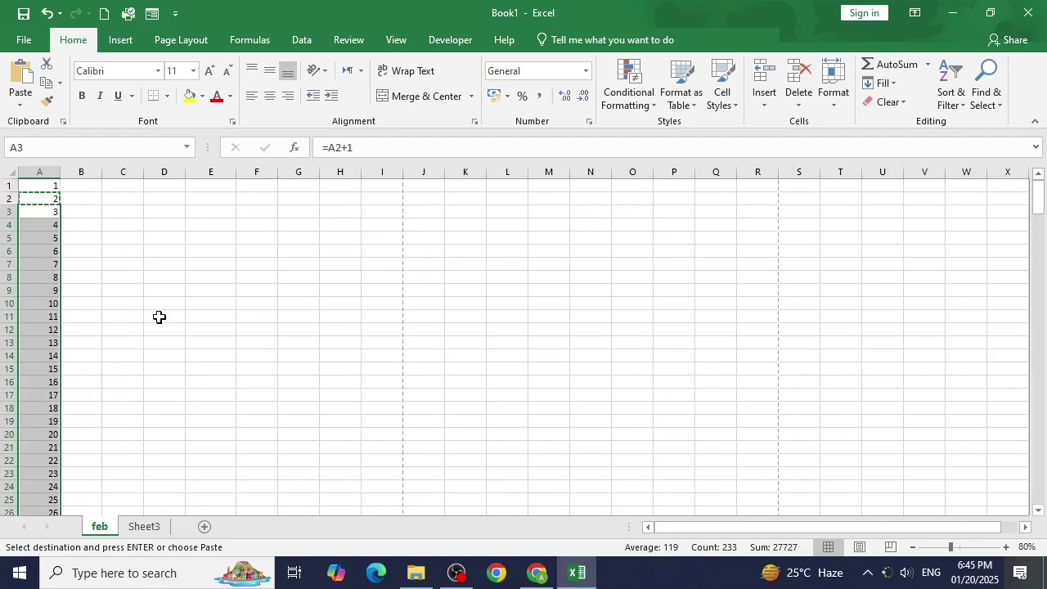
pyautogui.press('Escape')
pyautogui.click(144, 229)
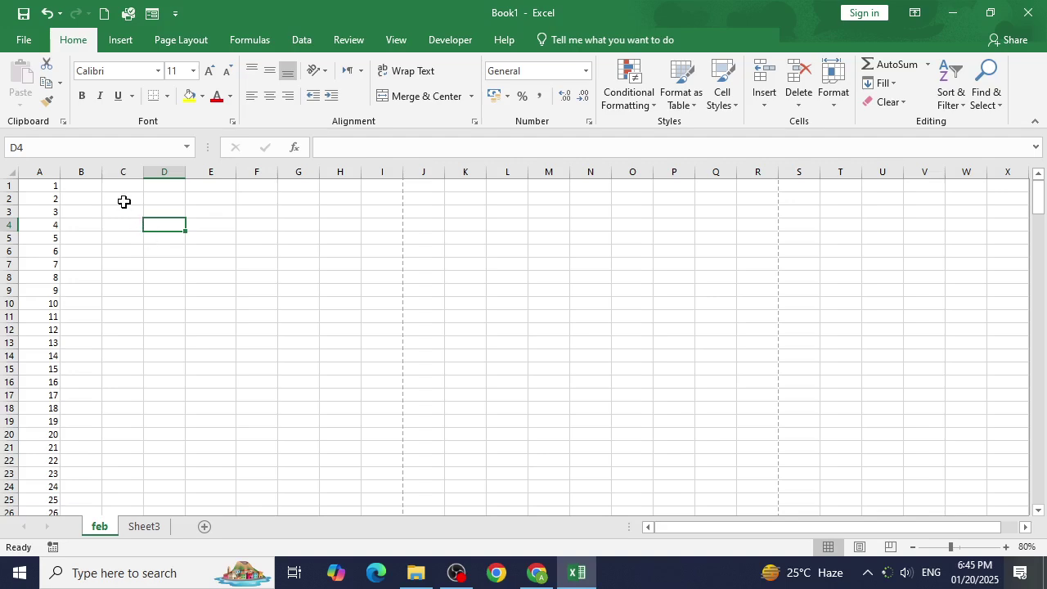
# Enter the number 1 in cell B1 and select that cell again.
pyautogui.click(82, 188)
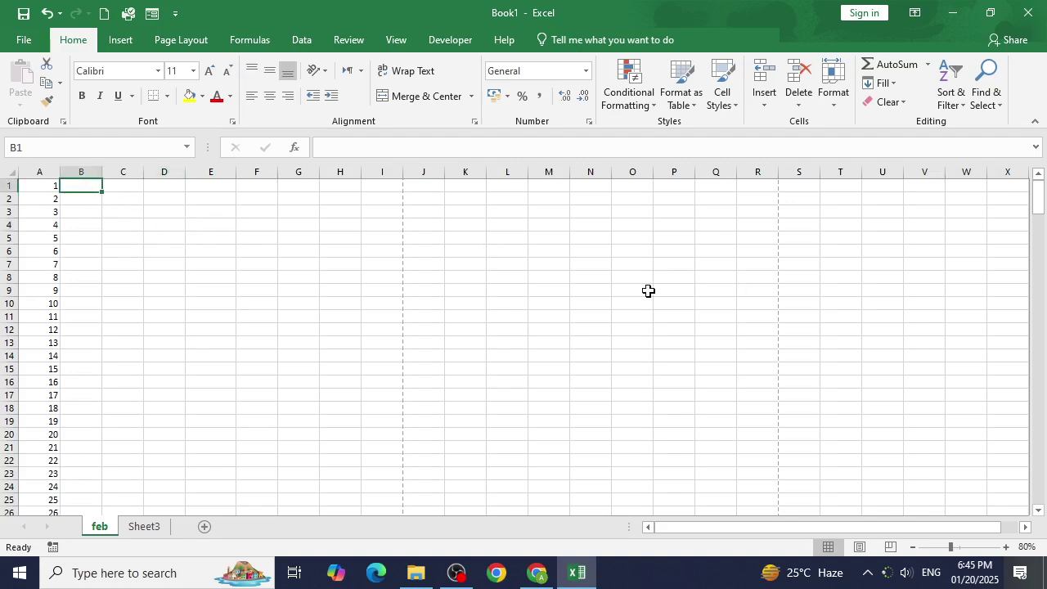
pyautogui.write('1')
pyautogui.press('Return')
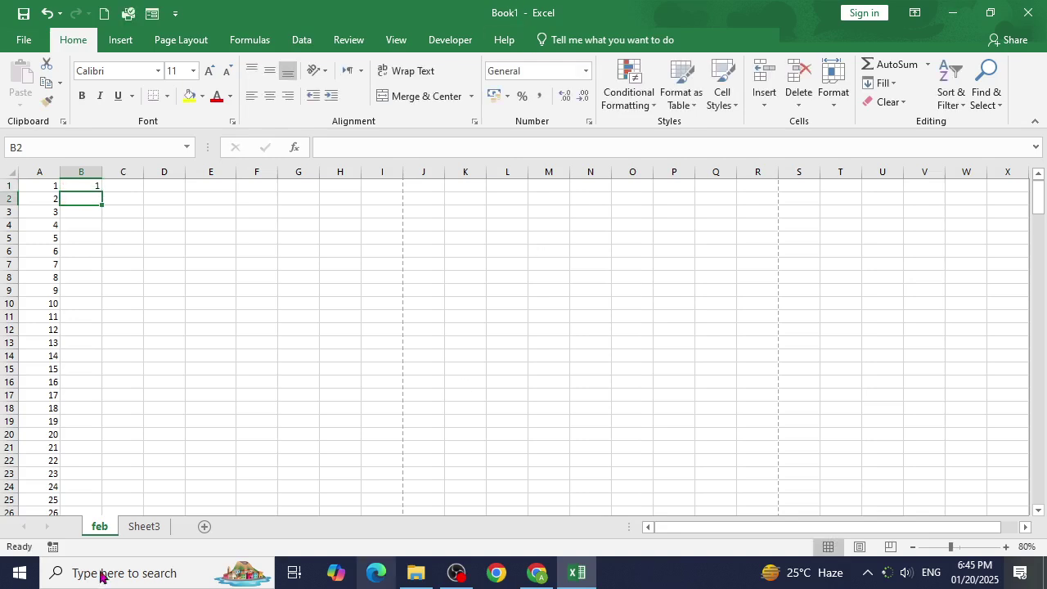
pyautogui.click(96, 185)
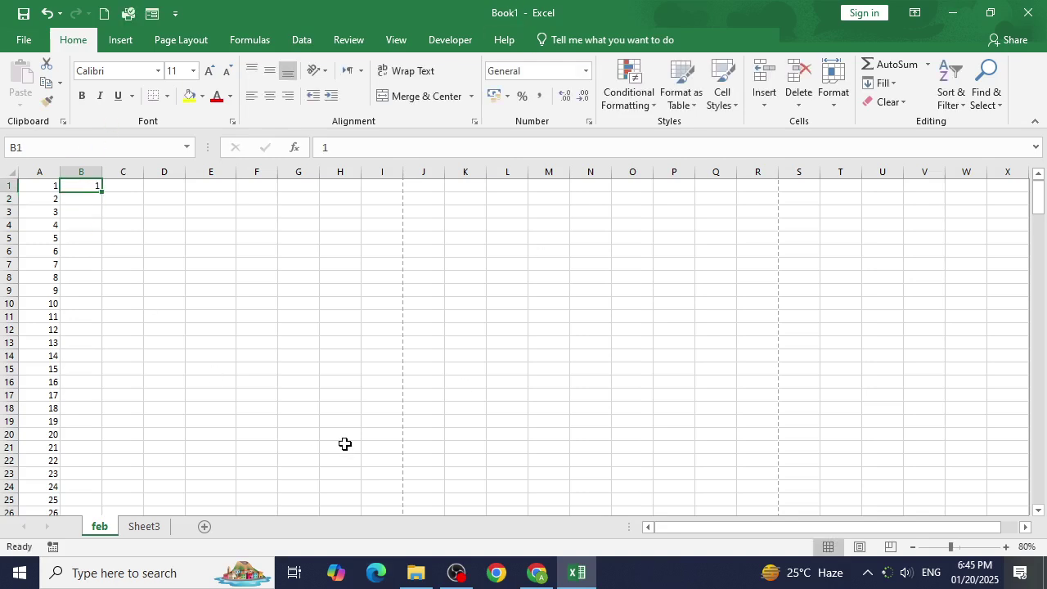